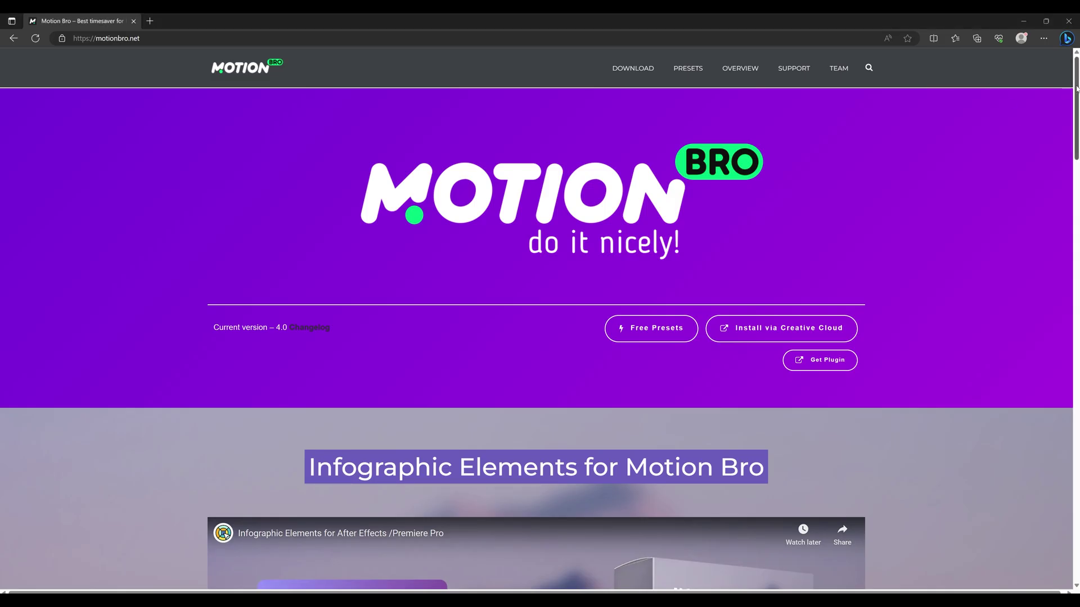
Step: Look over the Motion Bro homepage and show the Deforum section of the Stable Diffusion web UI
left_click_drag(1076, 88, 1076, 167)
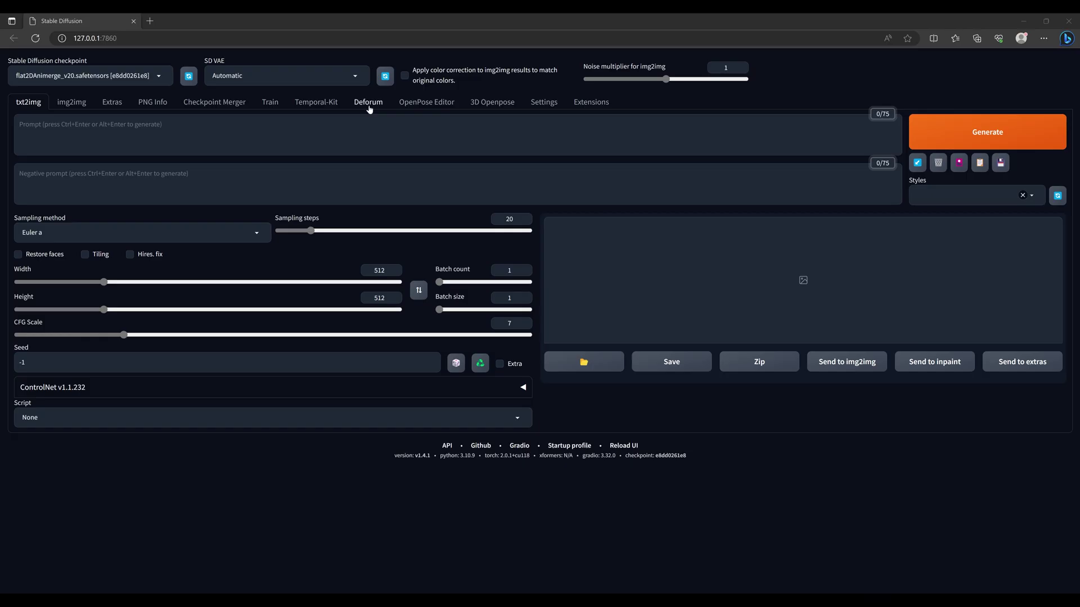
left_click(369, 103)
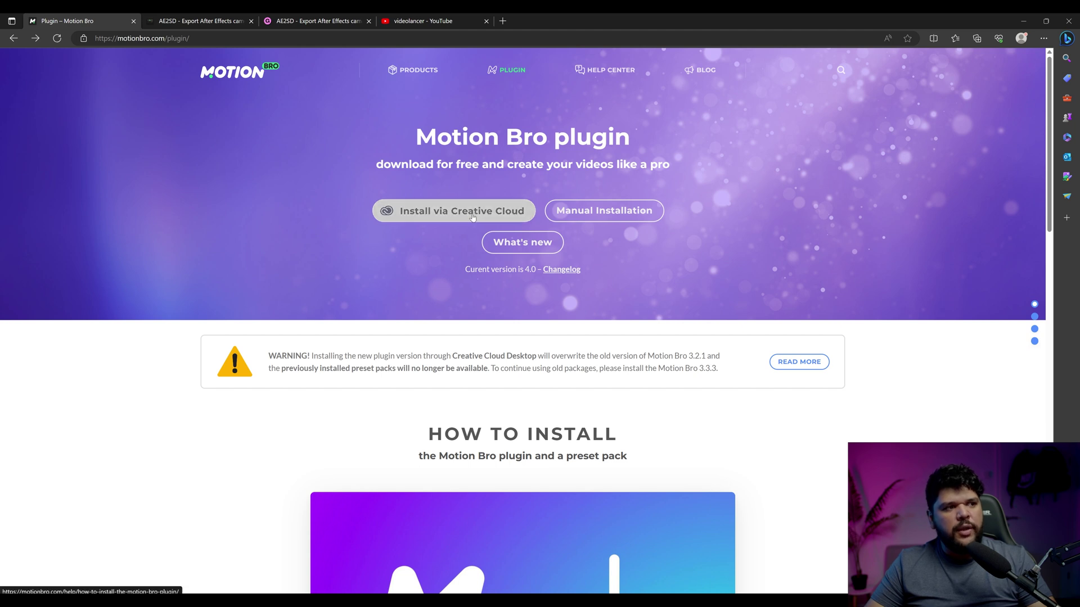
Step: Open the Motion Bro manual installation article and read its ZXP/UXP installer and manual installation instructions
left_click(607, 220)
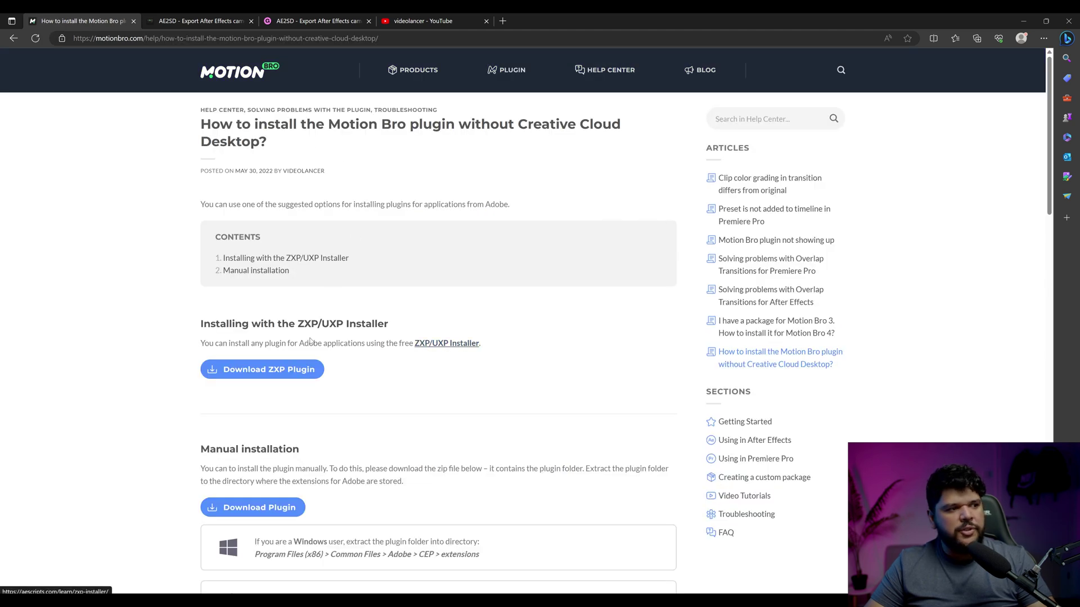
scroll(343, 331, "down", 2)
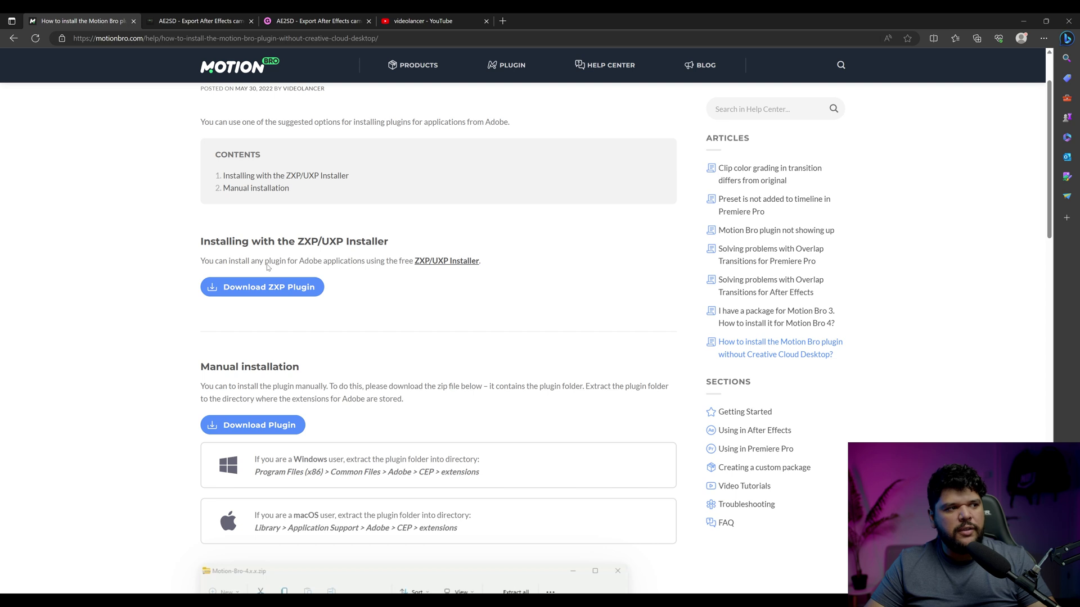
scroll(329, 282, "down", 1)
scroll(329, 281, "down", 1)
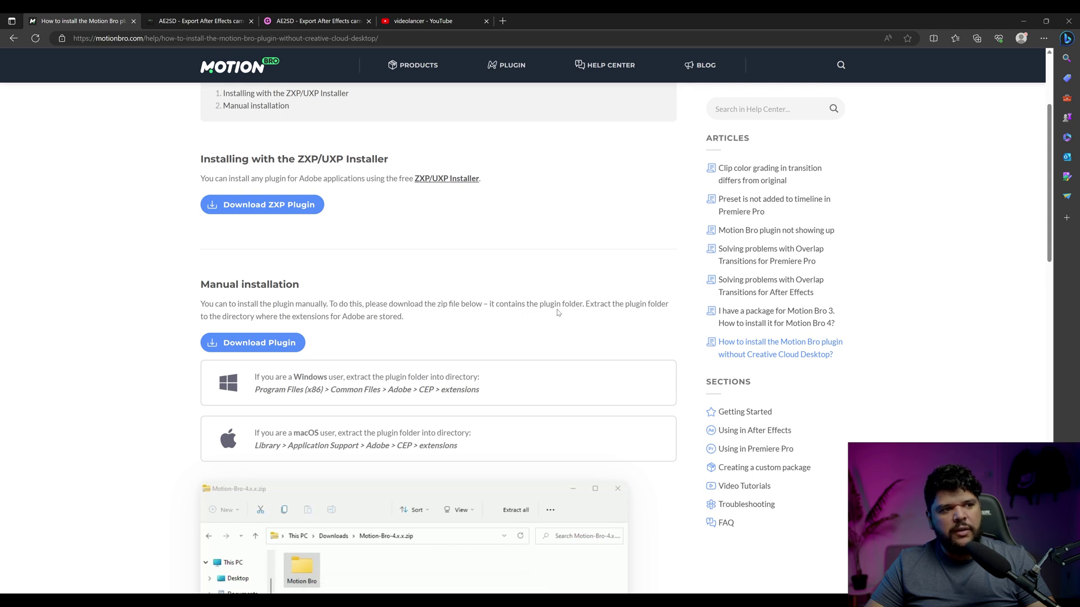
scroll(589, 313, "up", 3)
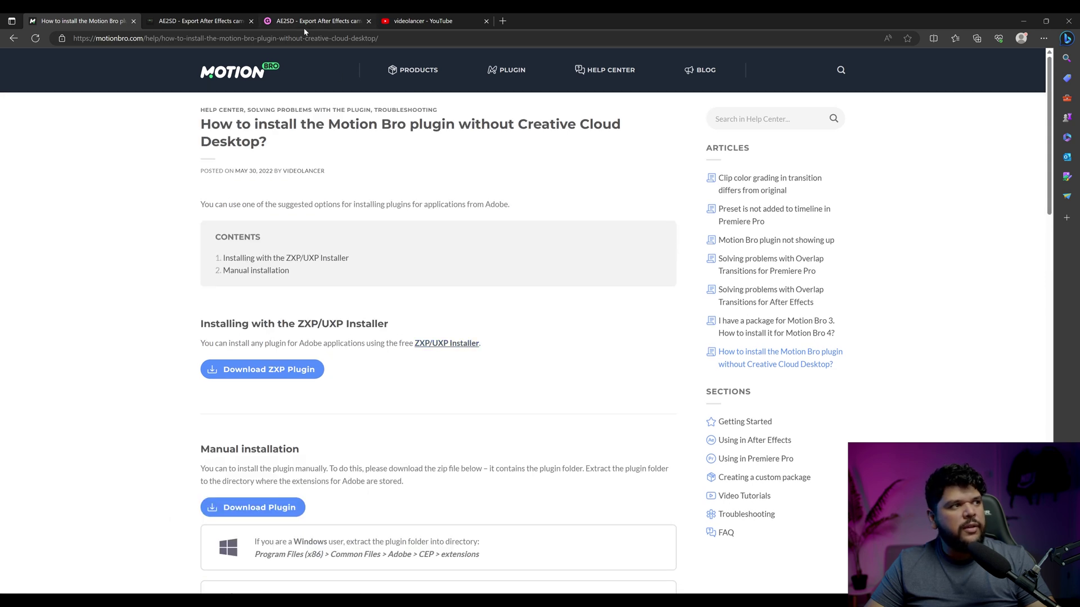
Step: Switch to Creative Cloud Desktop and display the plugins offered in Stock & Marketplace
key("alt+Tab")
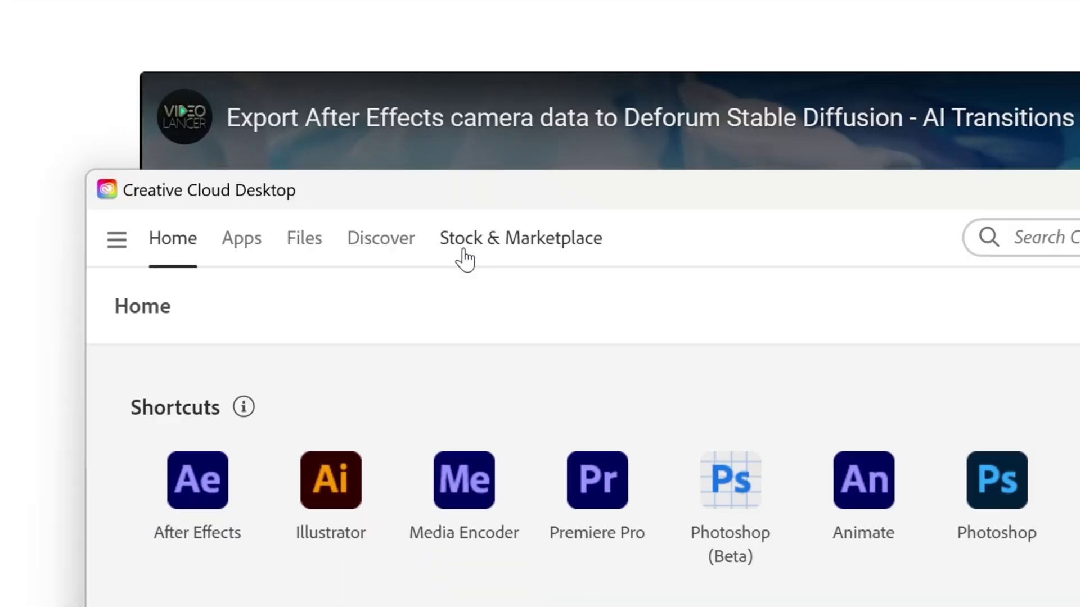
left_click(537, 251)
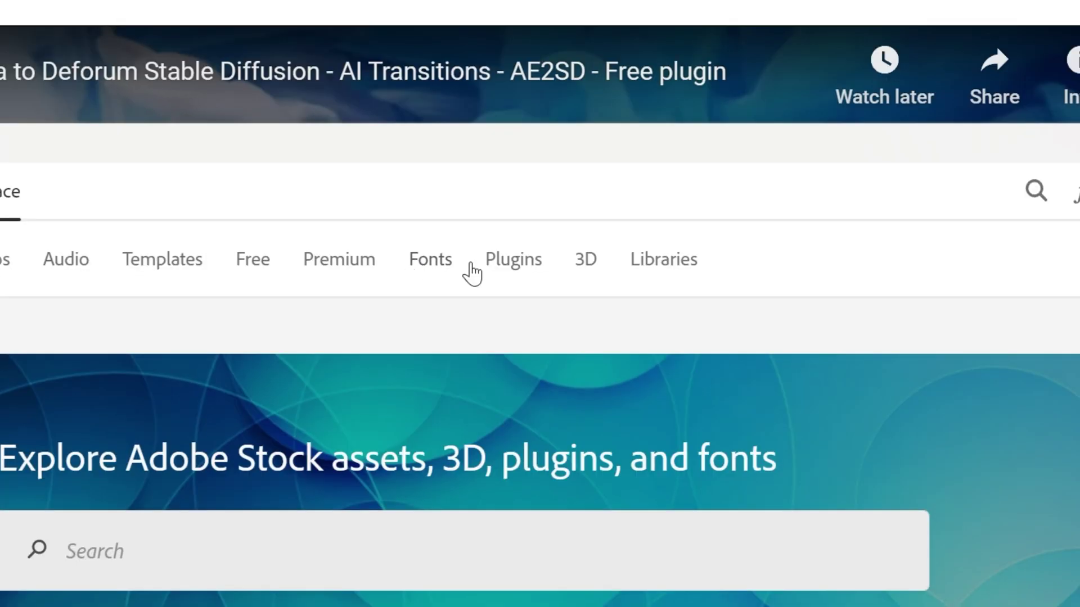
left_click(505, 267)
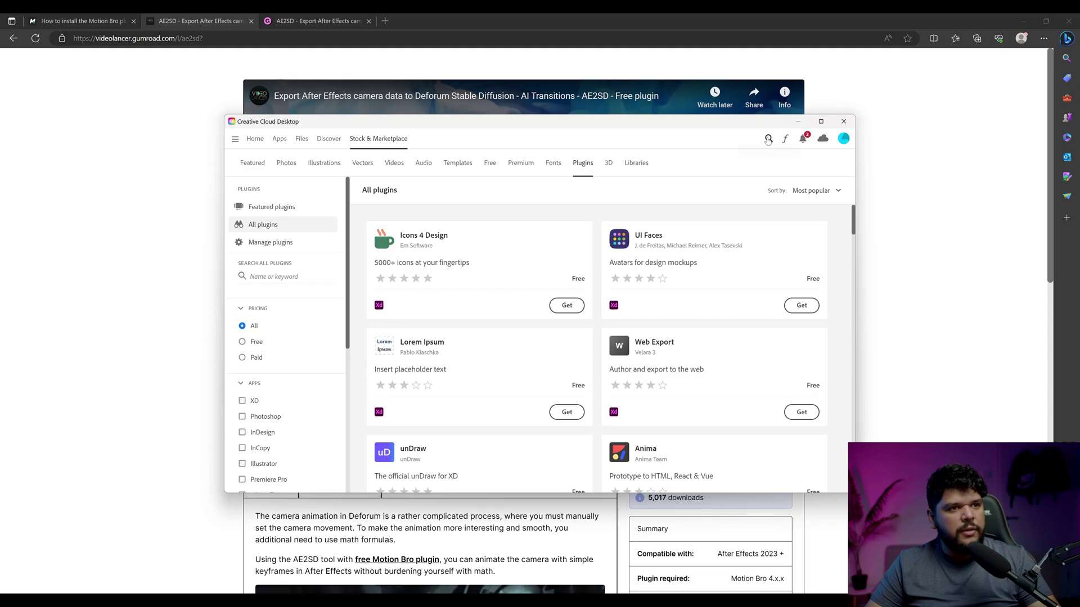
Step: Search Creative Cloud for "motion bro" and open the details page of the Motion Bro plugin
left_click(768, 139)
type("motiom")
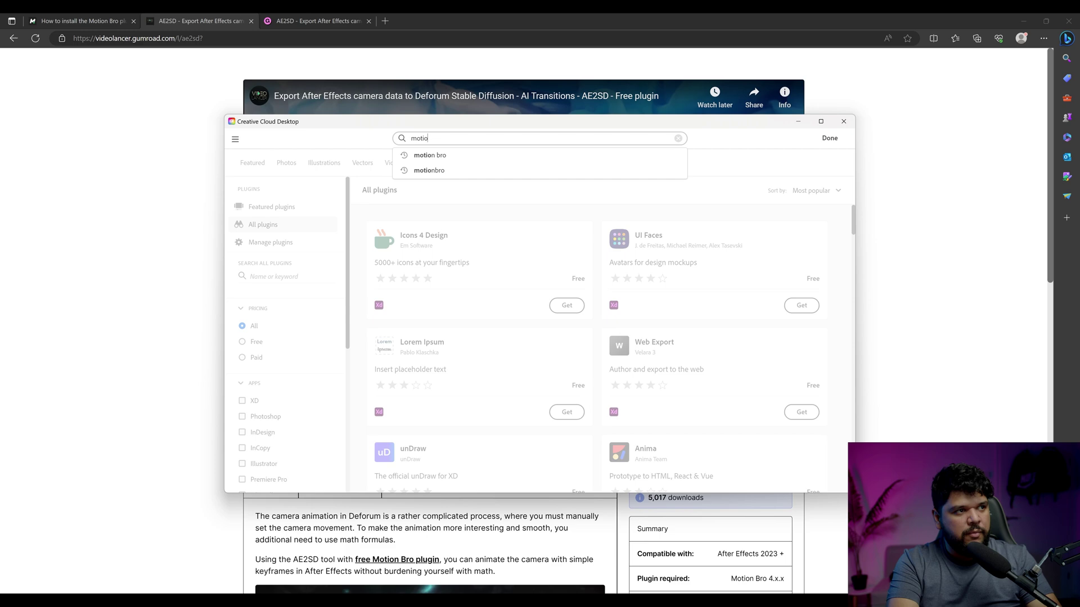
type(" bro")
key("Return")
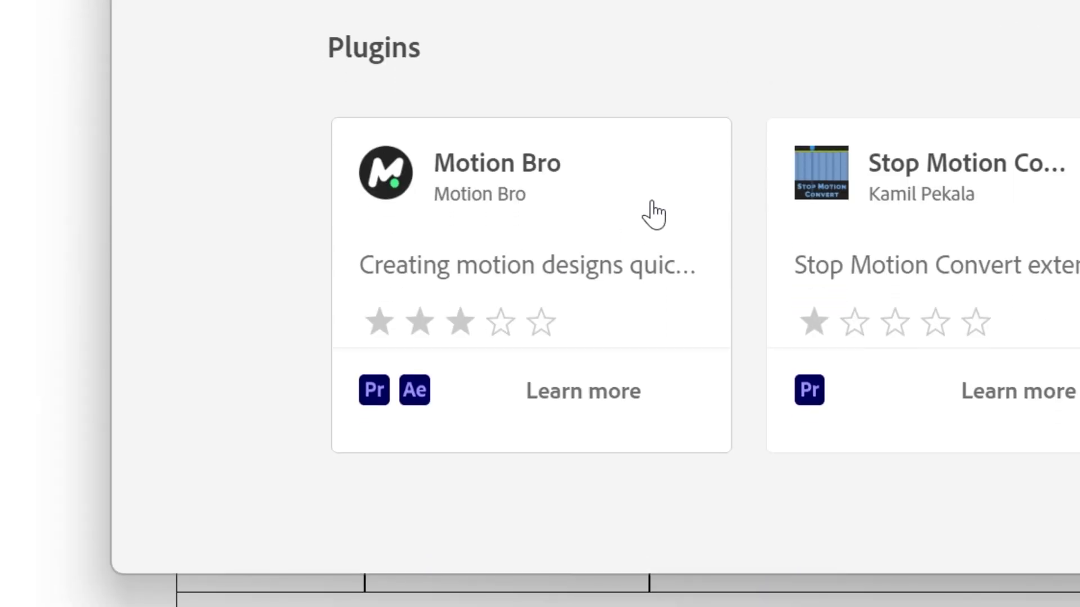
left_click(463, 205)
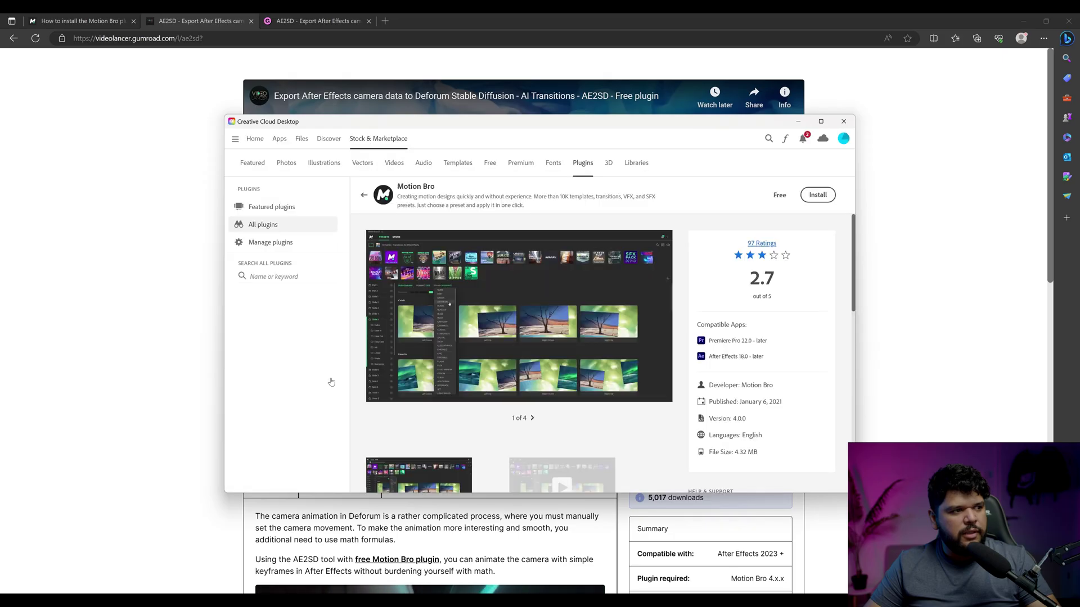
Step: Install the Motion Bro plugin, accepting the third-party developer notice, and close Creative Cloud Desktop
left_click(818, 194)
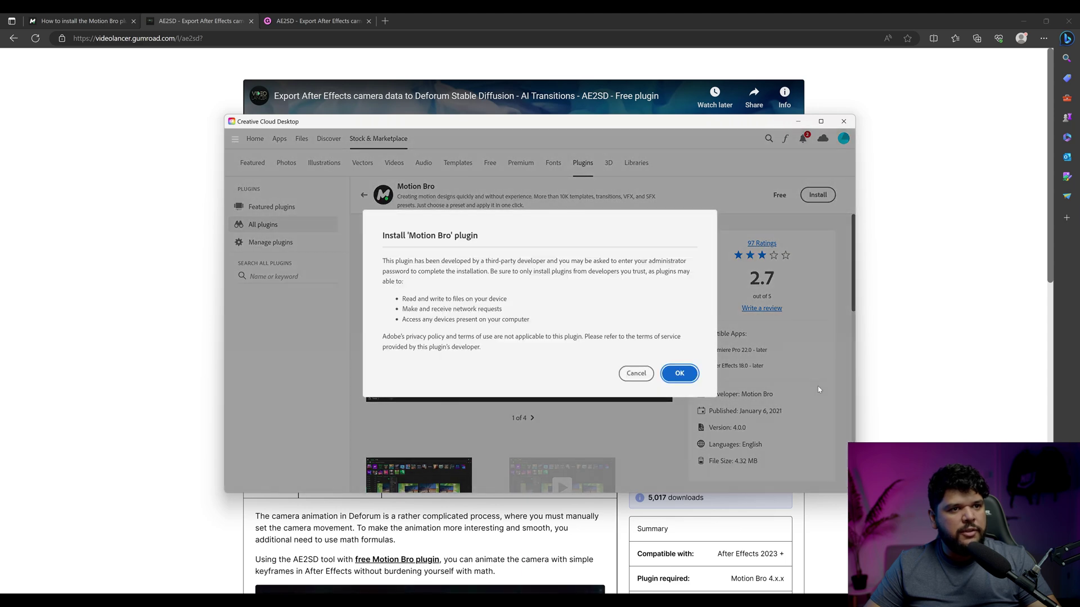
left_click(679, 374)
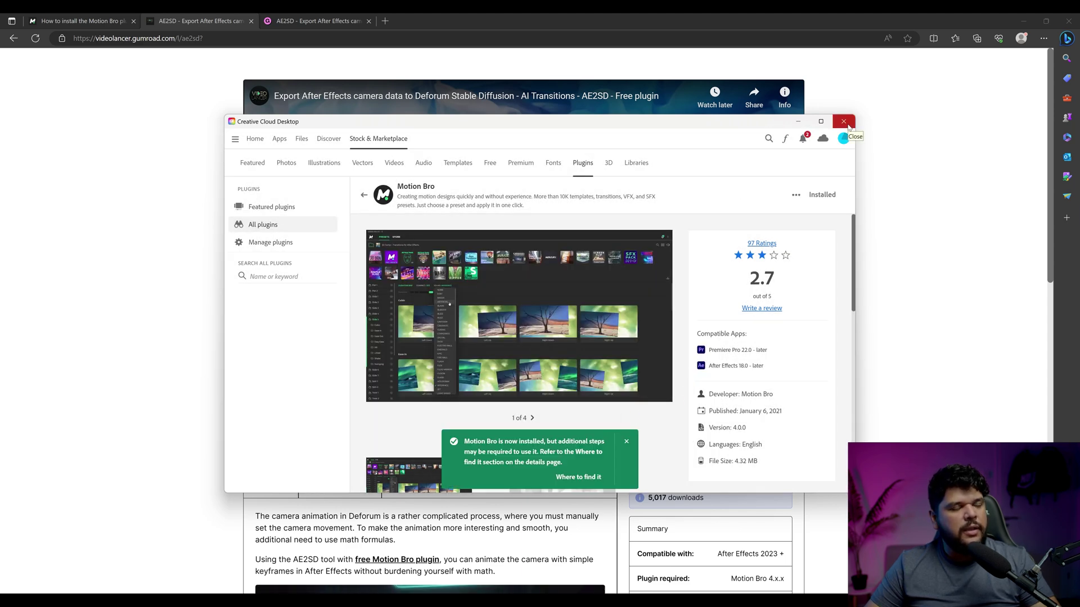
left_click(843, 122)
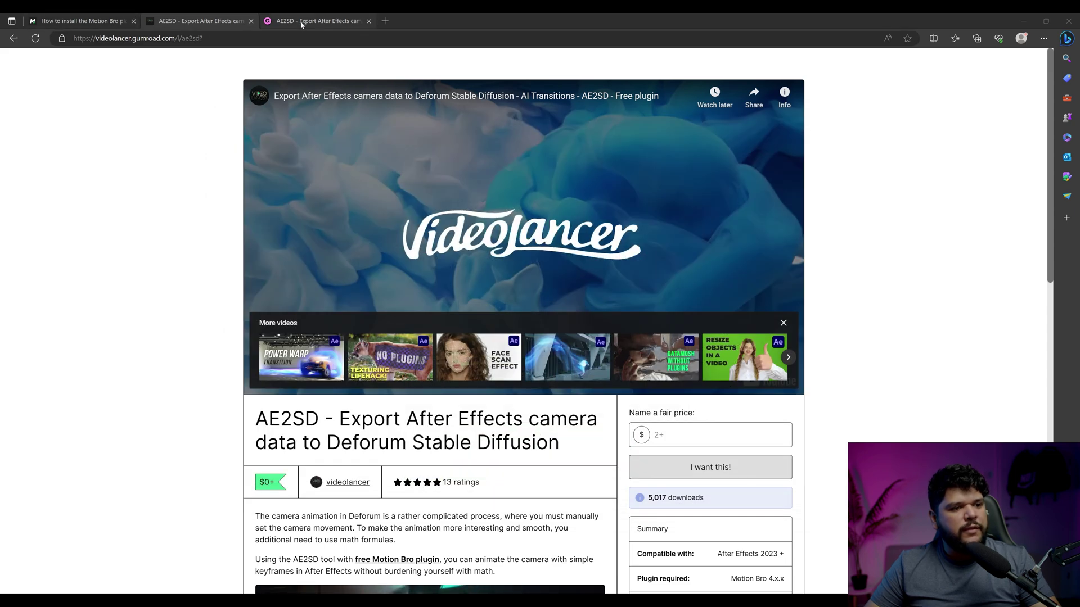
Step: Name a price of 0 for AE2SD on its Gumroad page and proceed to checkout
scroll(488, 389, "down", 3)
scroll(488, 389, "up", 3)
scroll(214, 141, "down", 2)
scroll(198, 149, "up", 2)
scroll(135, 119, "down", 3)
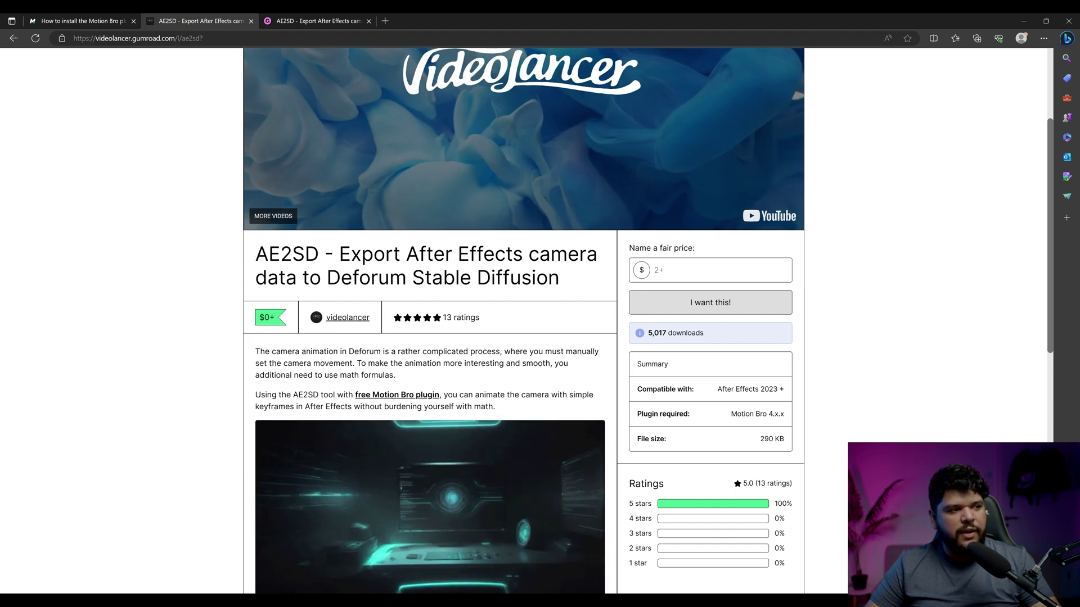
left_click(711, 270)
type("0")
left_click_drag(667, 271, 625, 275)
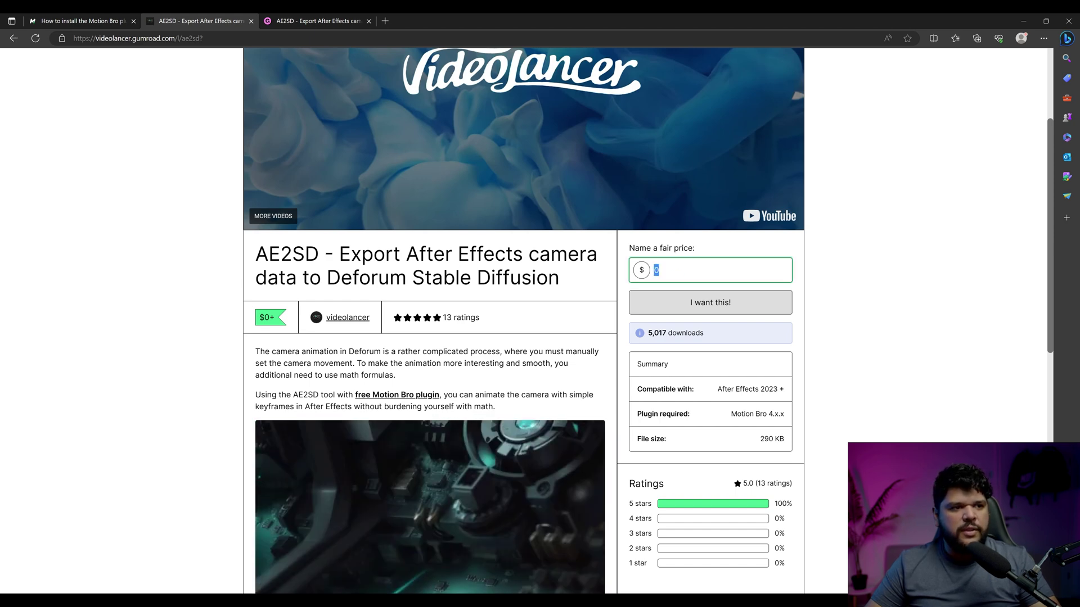
scroll(625, 376, "up", 1)
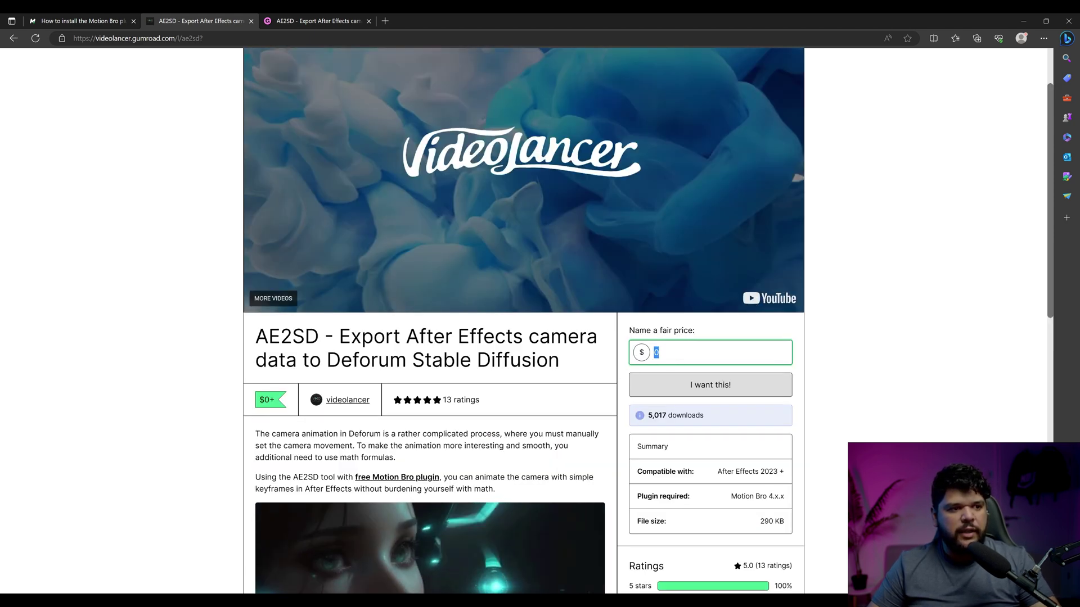
scroll(701, 307, "down", 2)
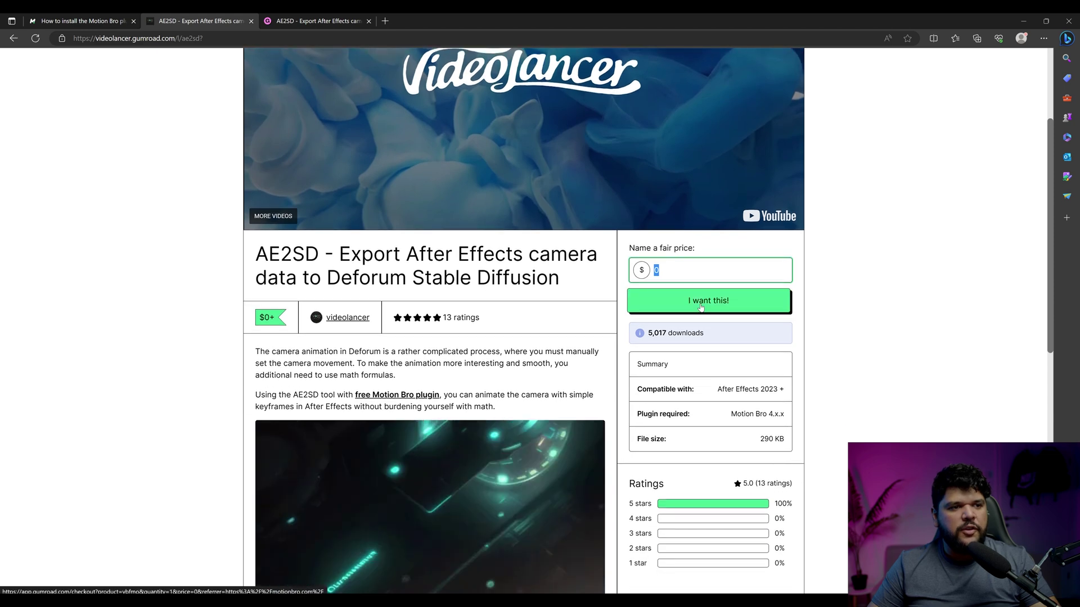
left_click(701, 307)
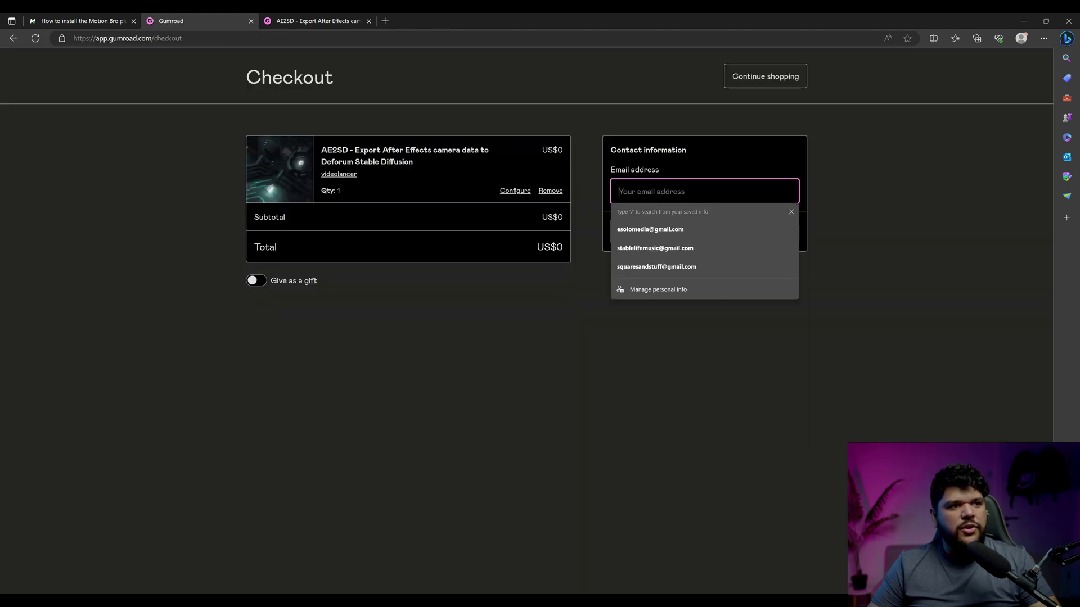
left_click(701, 307)
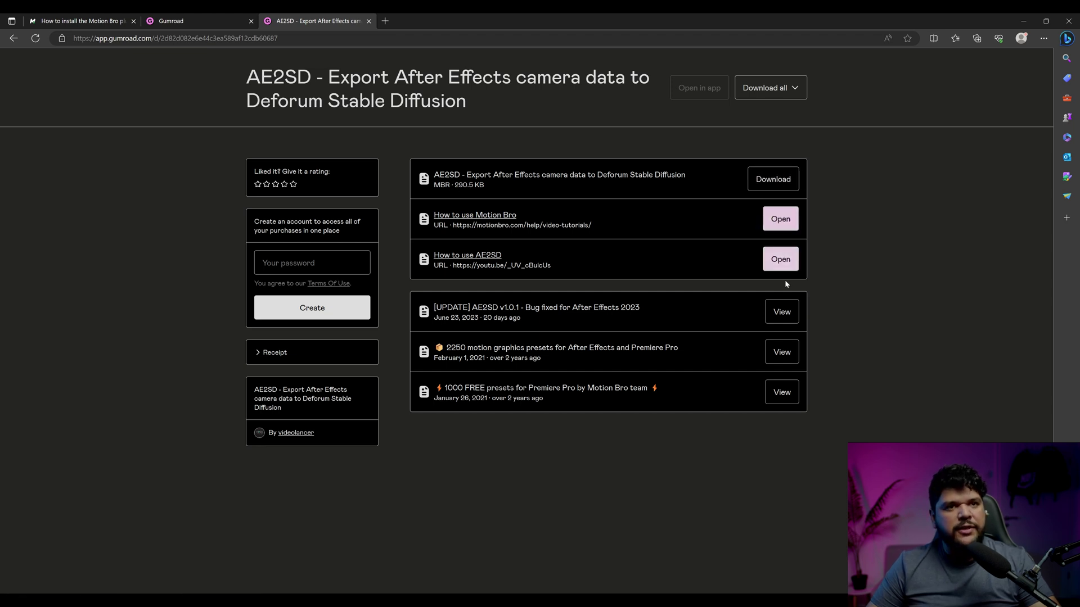
Step: Leave the browser, switch to After Effects and open the Motion Bro 4.0 extension
left_click(1021, 20)
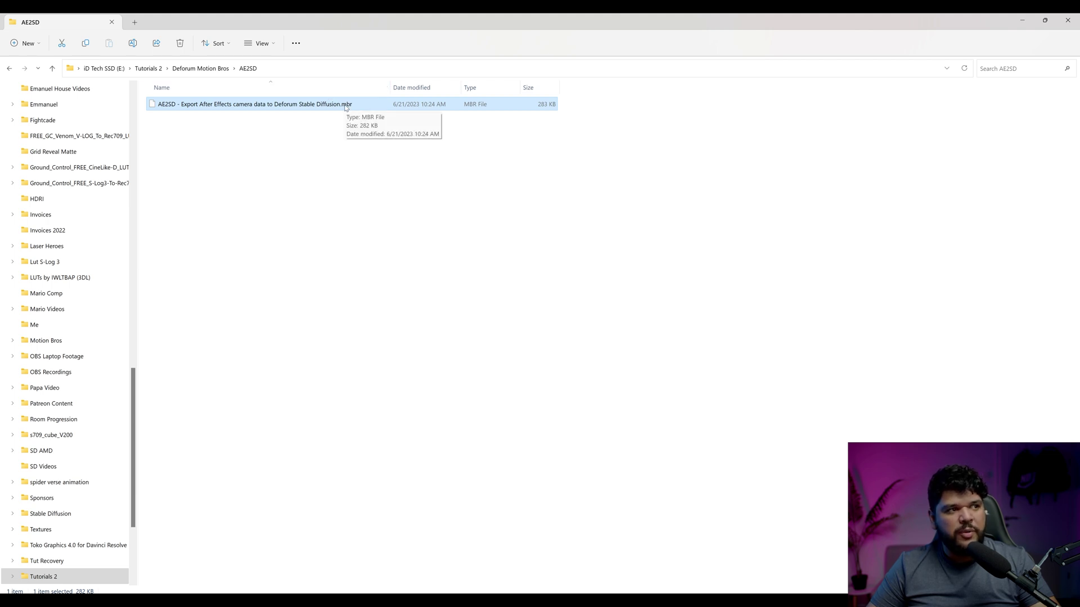
left_click(567, 600)
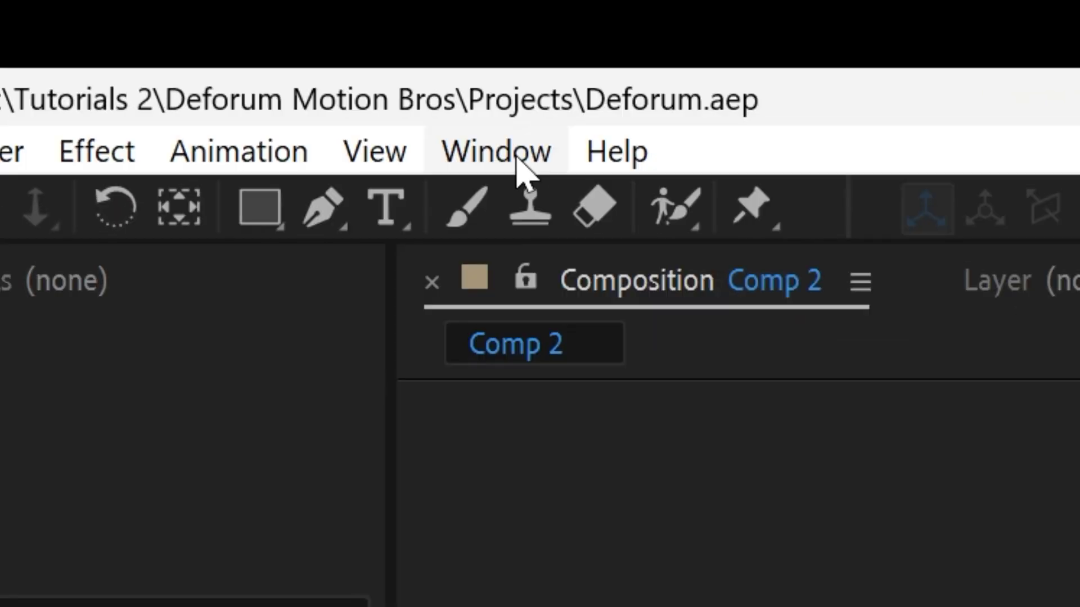
left_click(183, 31)
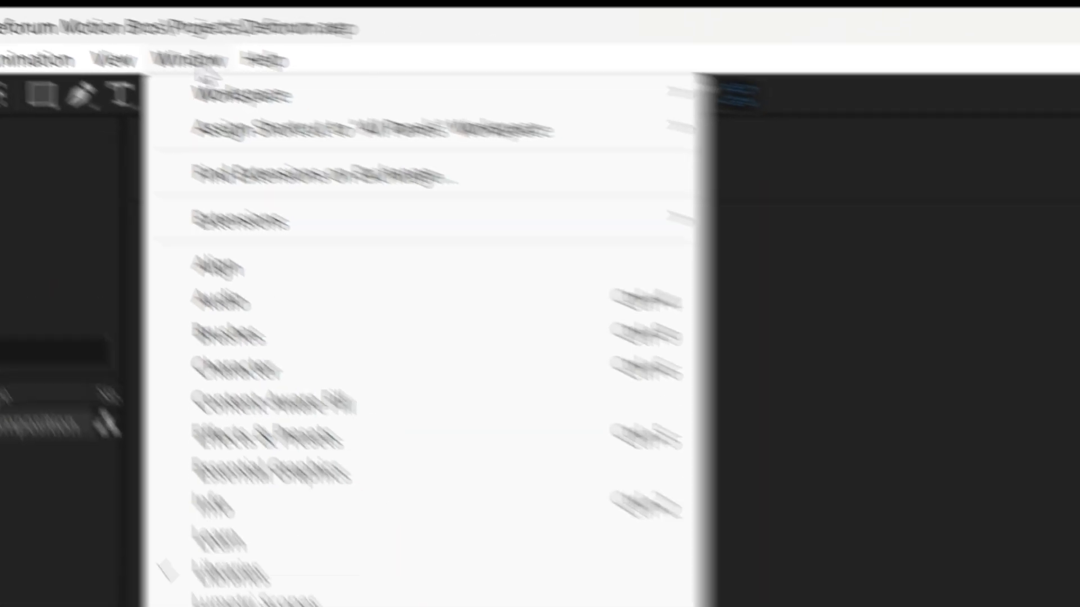
mouse_move(225, 230)
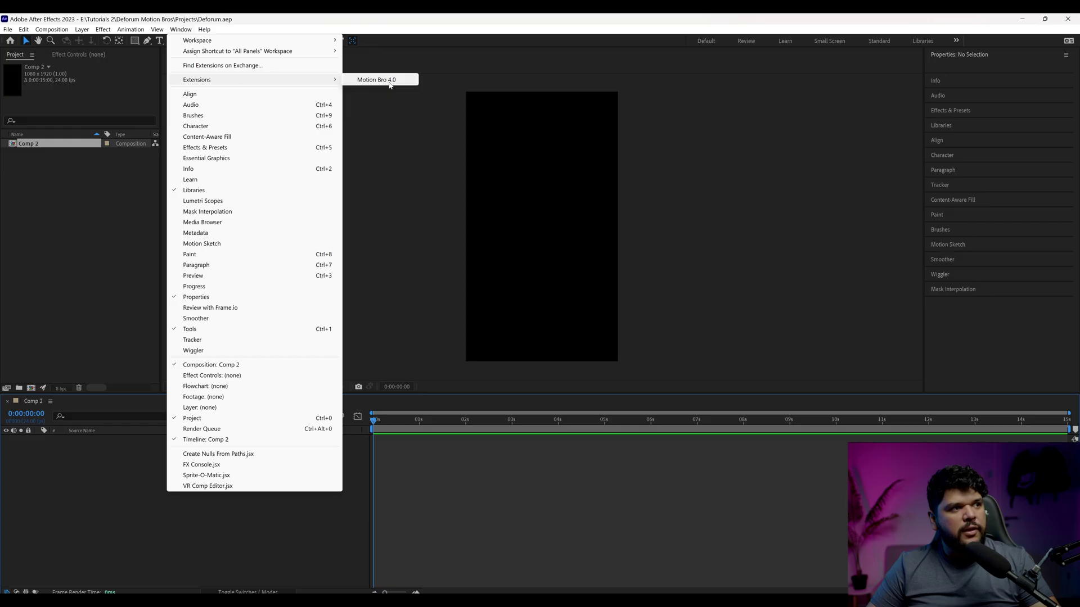
left_click(389, 80)
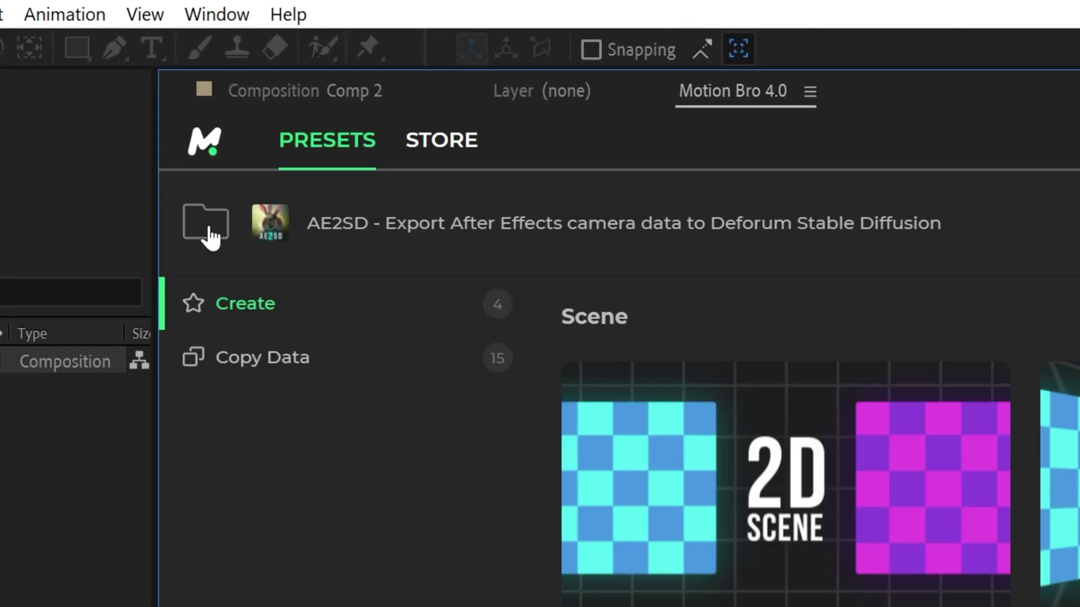
Step: Install the package "AE2SD - Export After Effects camera data to Deforum Stable Diffusion.mbr" from the AE2SD folder into Motion Bro
left_click(210, 229)
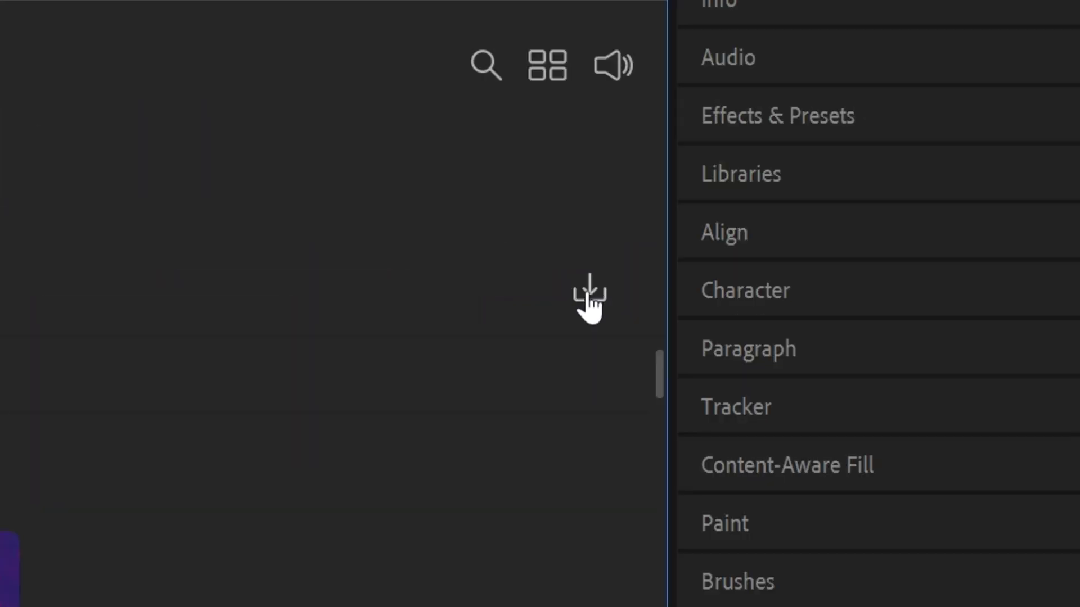
left_click(590, 293)
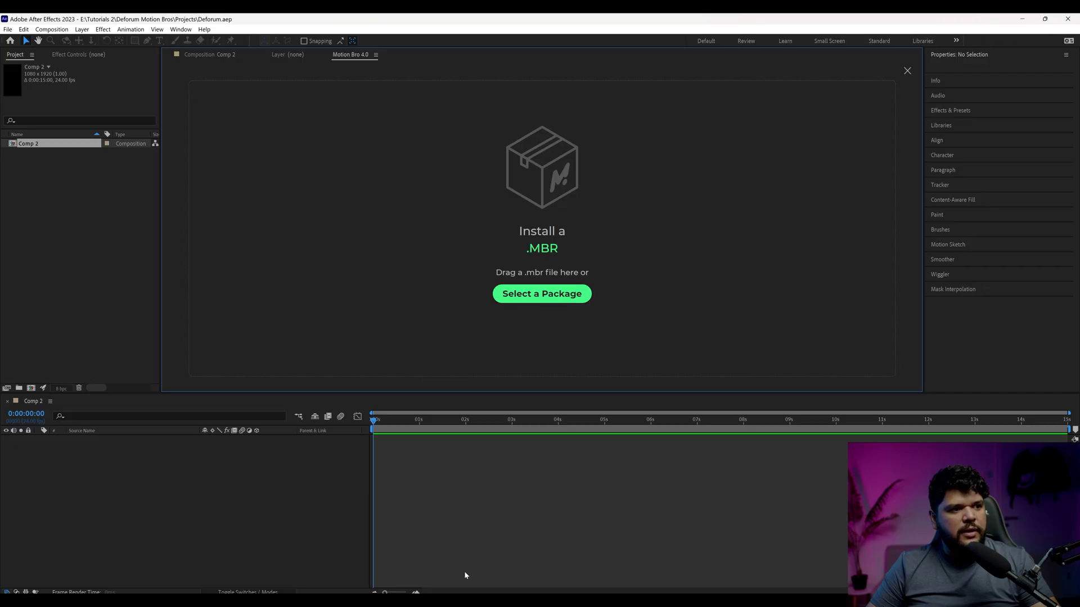
left_click(541, 293)
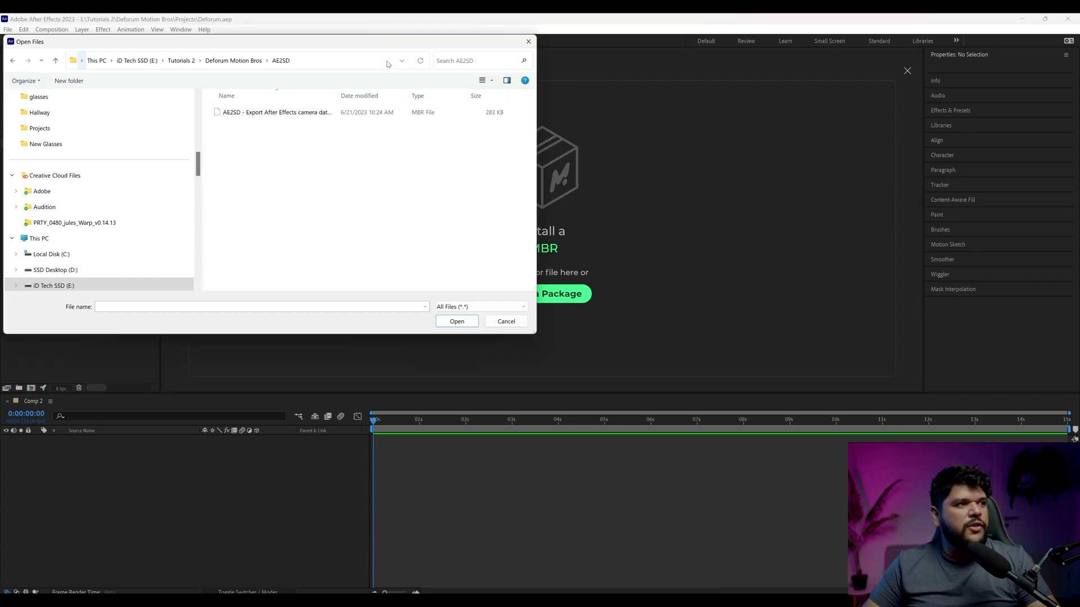
left_click_drag(201, 174, 97, 173)
left_click_drag(236, 93, 370, 94)
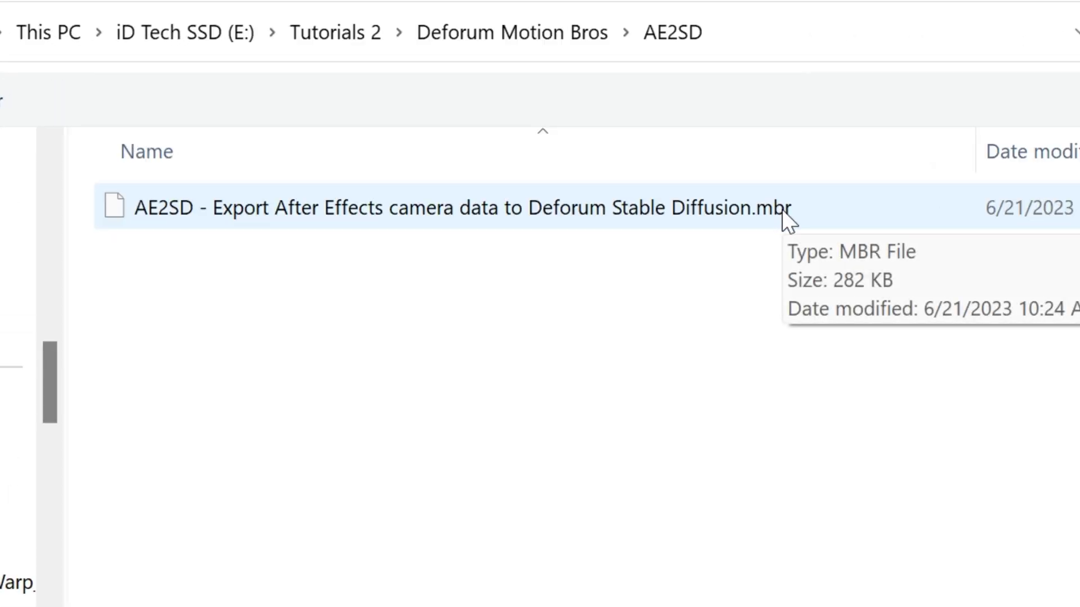
left_click(782, 209)
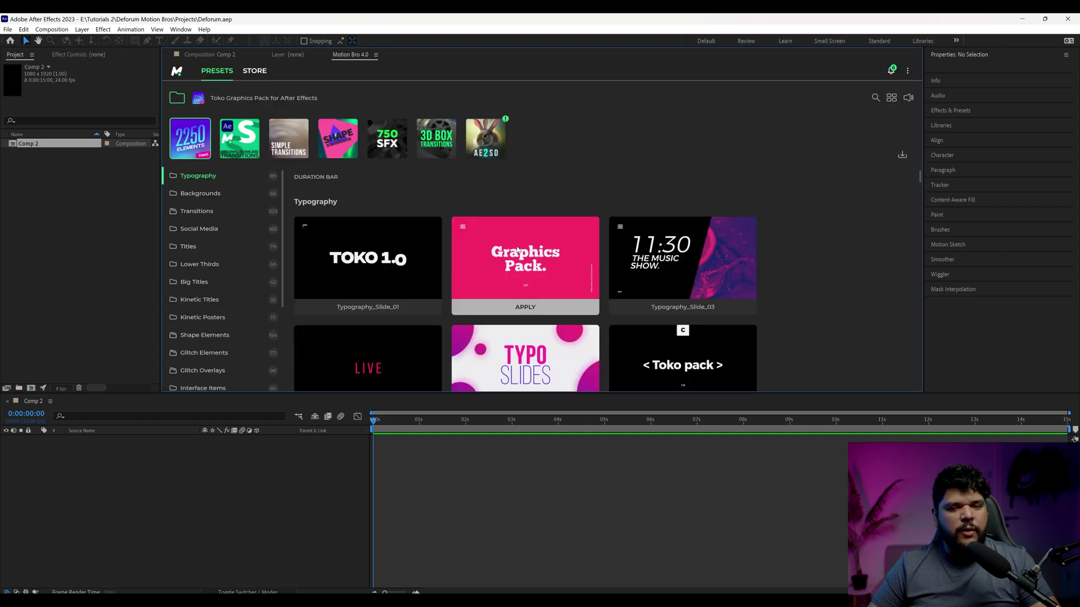
Step: Open the AE2SD preset pack in Motion Bro and review its scene and effects presets
left_click(496, 141)
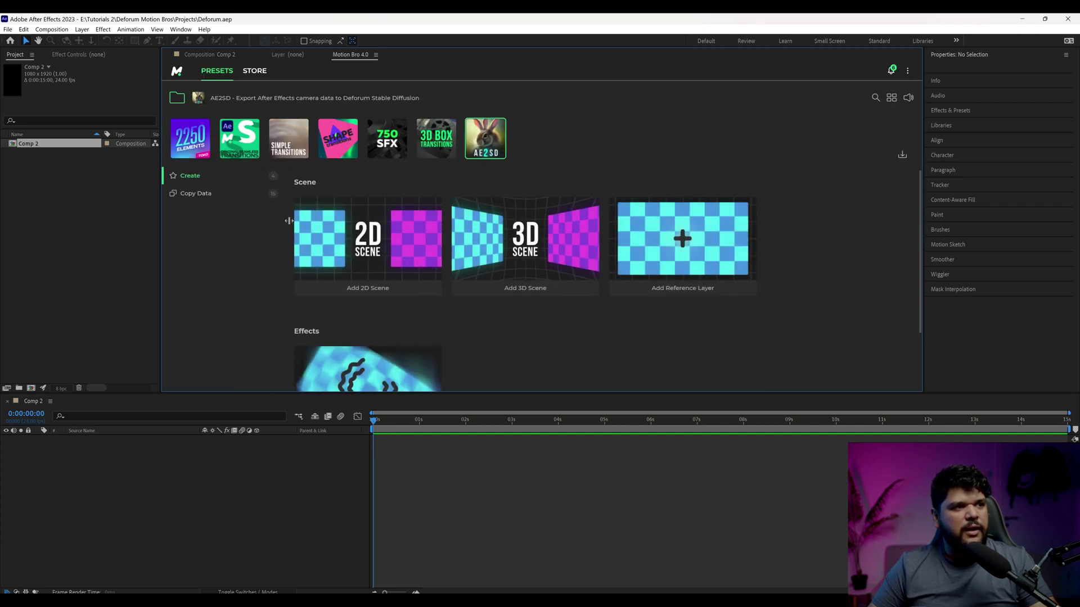
scroll(450, 366, "down", 3)
scroll(476, 381, "up", 2)
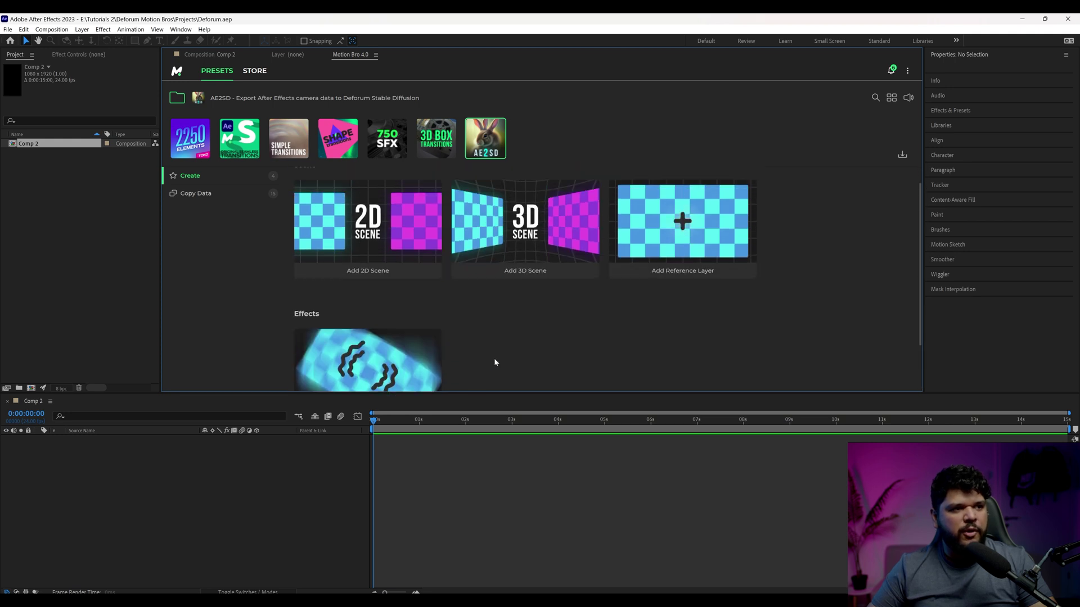
scroll(524, 352, "down", 1)
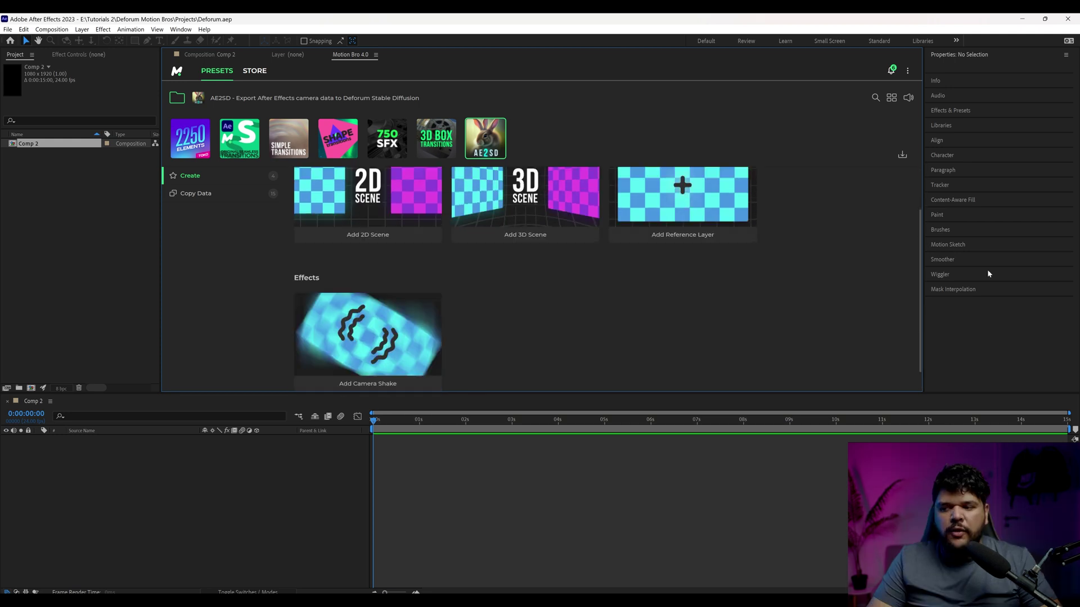
Step: Delete the composition Comp 2 from the project
left_click(552, 510)
left_click(56, 144)
key("Delete")
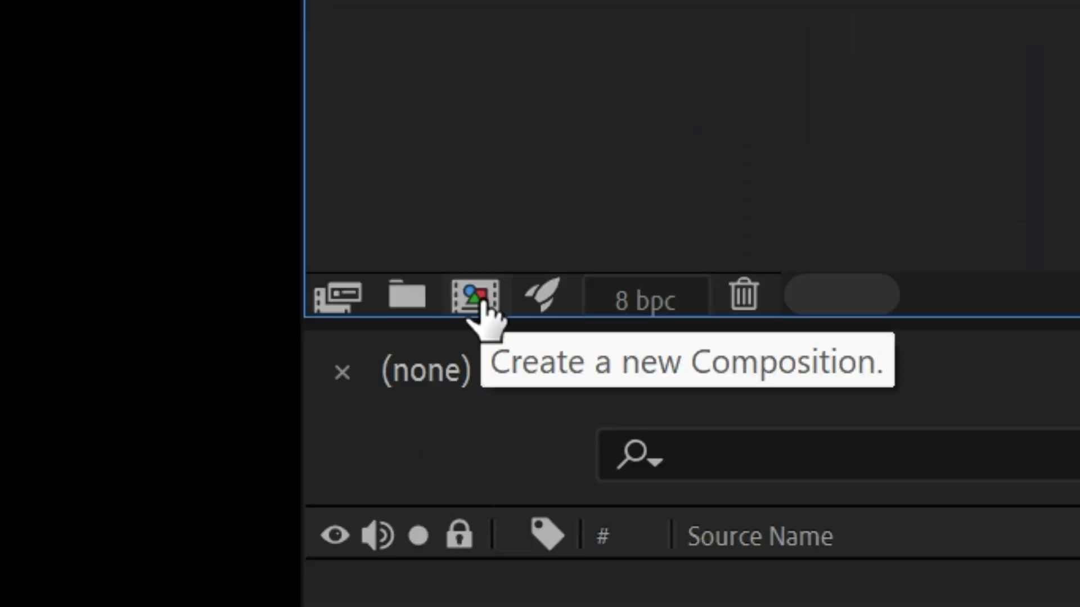
Step: Start a new composition named AE2SD with a width of 720 px and a height of 1280 px
left_click(476, 297)
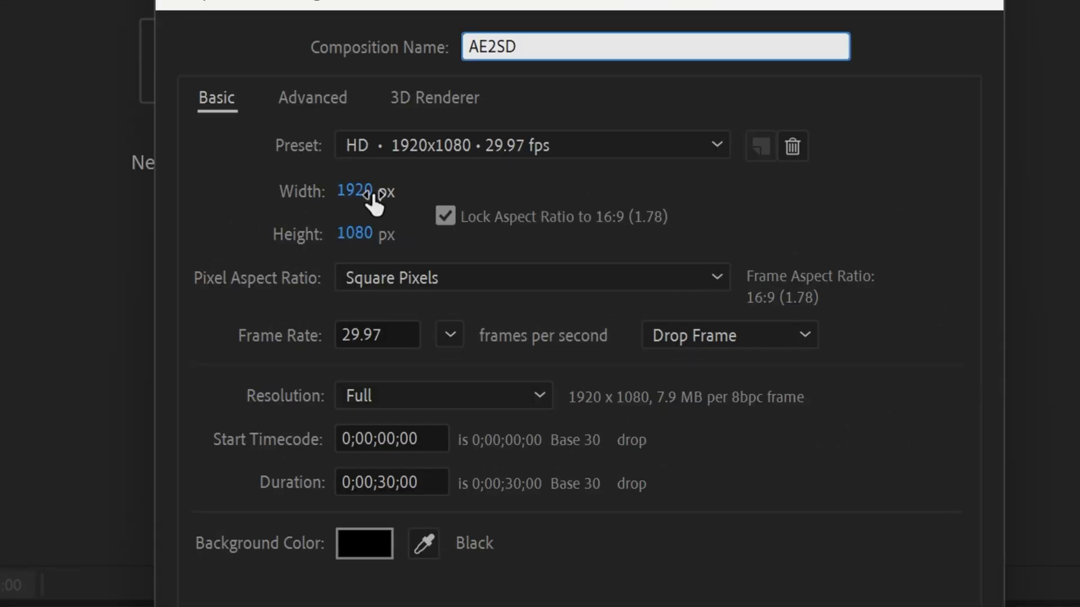
left_click(373, 193)
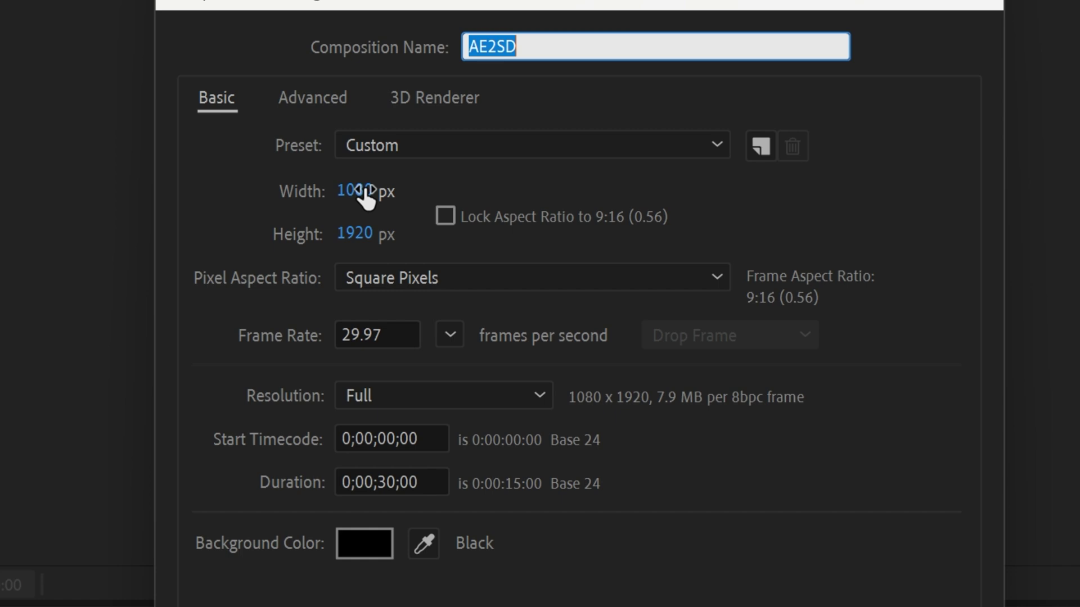
left_click(368, 194)
type("720")
left_click(366, 239)
type("1280")
left_click(470, 368)
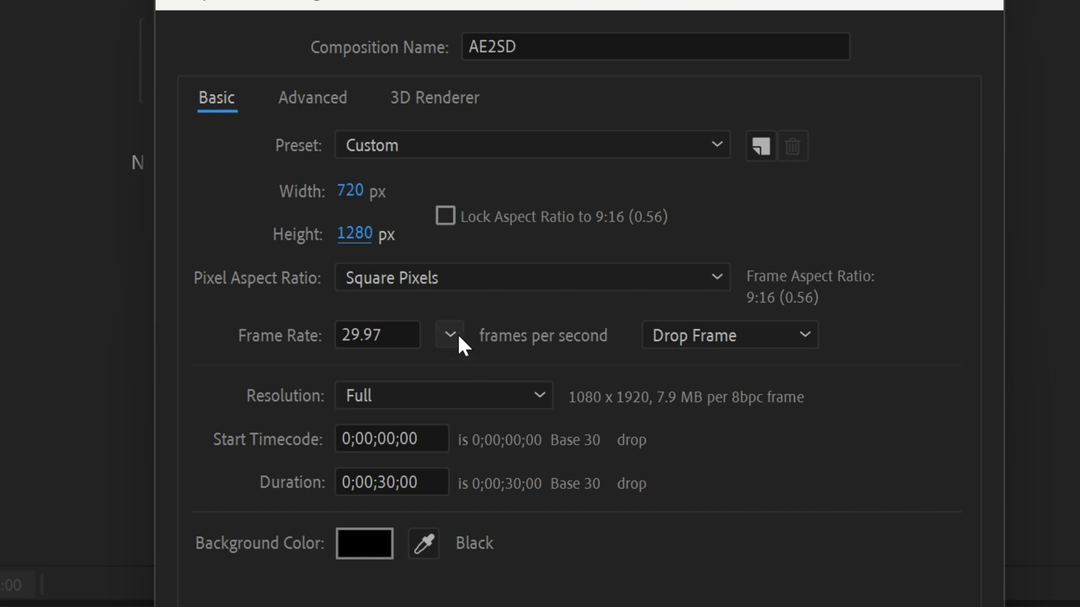
Step: Set the composition's frame rate to 24 fps and its duration to 0:00:15:00, and create it
left_click(457, 334)
left_click(531, 501)
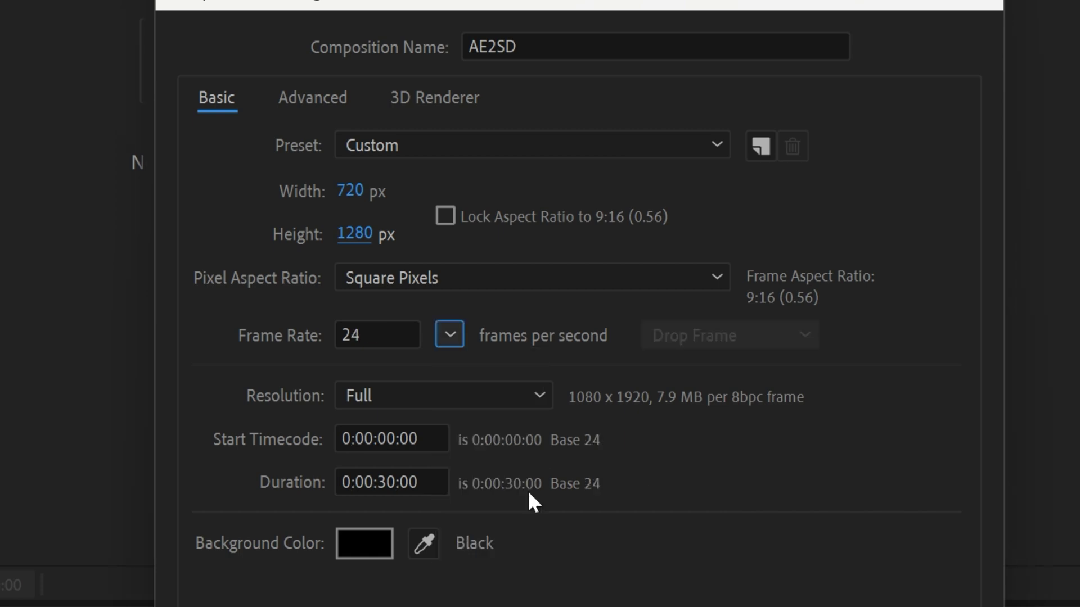
double_click(382, 483)
type("15")
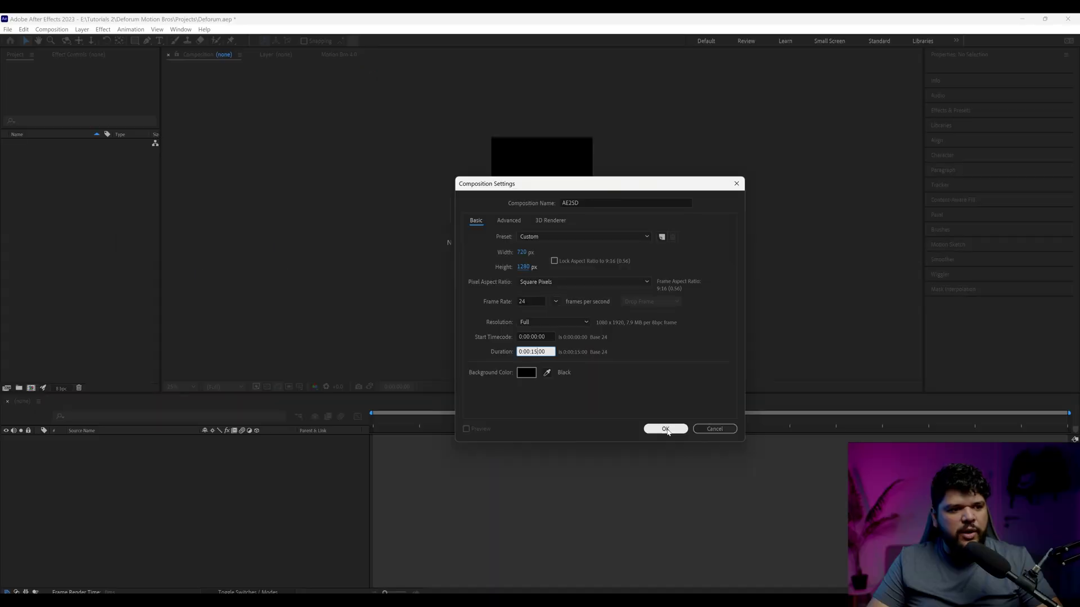
left_click(665, 429)
left_click(623, 439)
left_click_drag(623, 438, 329, 441)
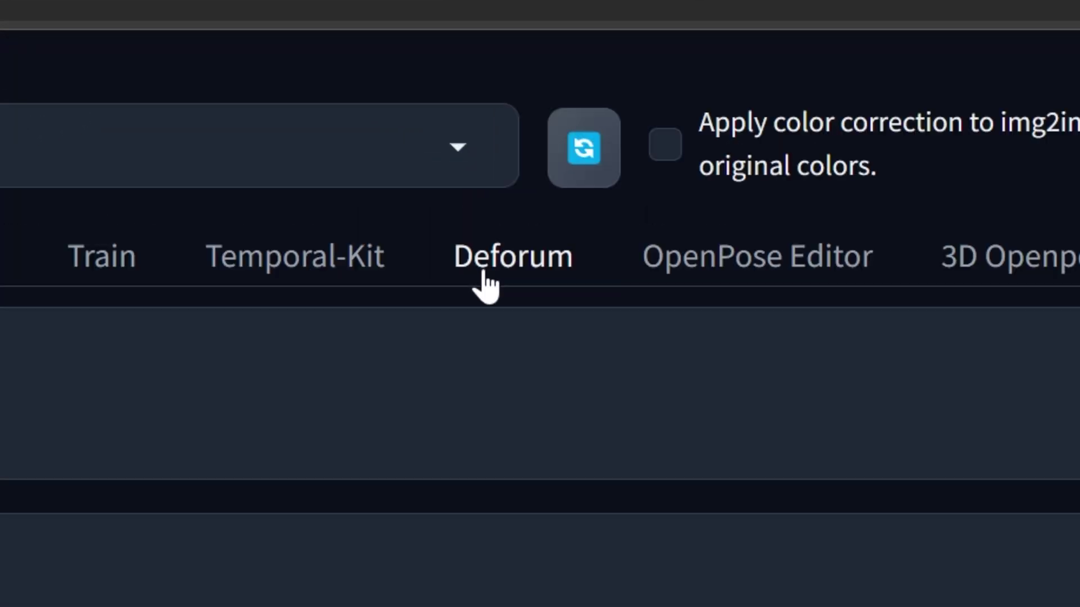
Step: Switch to Stable Diffusion's Deforum extension and set the width to 720, the height to 1280 and the output FPS to 24
left_click(346, 112)
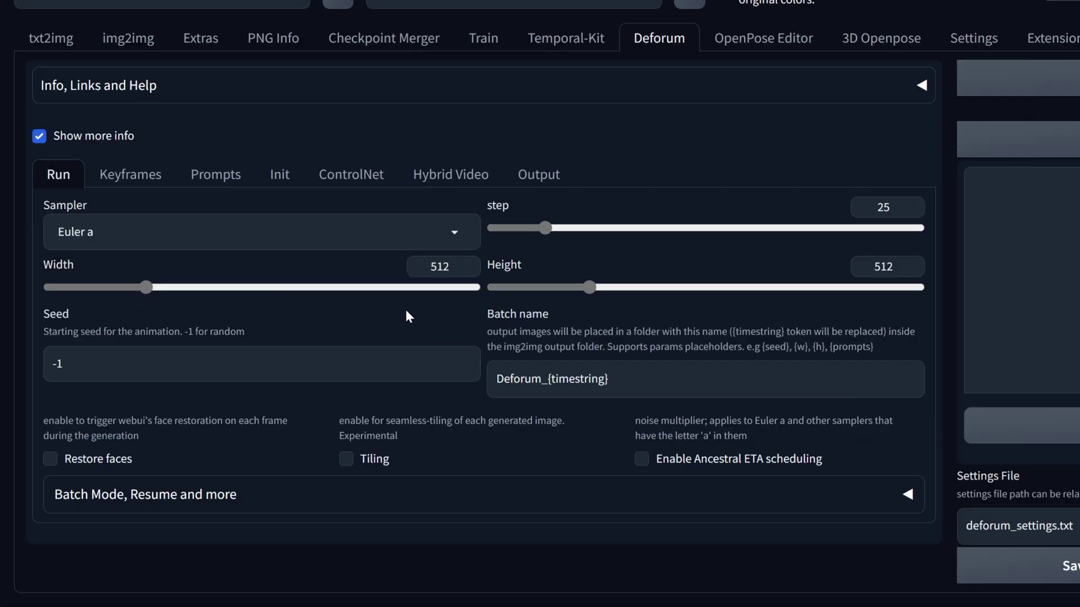
left_click_drag(451, 267, 377, 251)
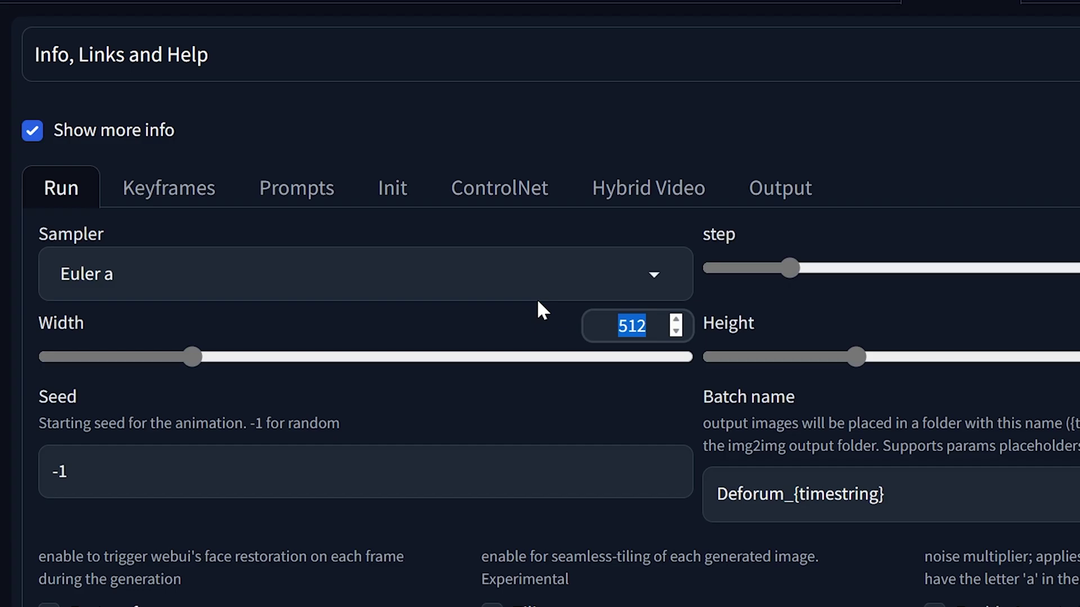
type("720")
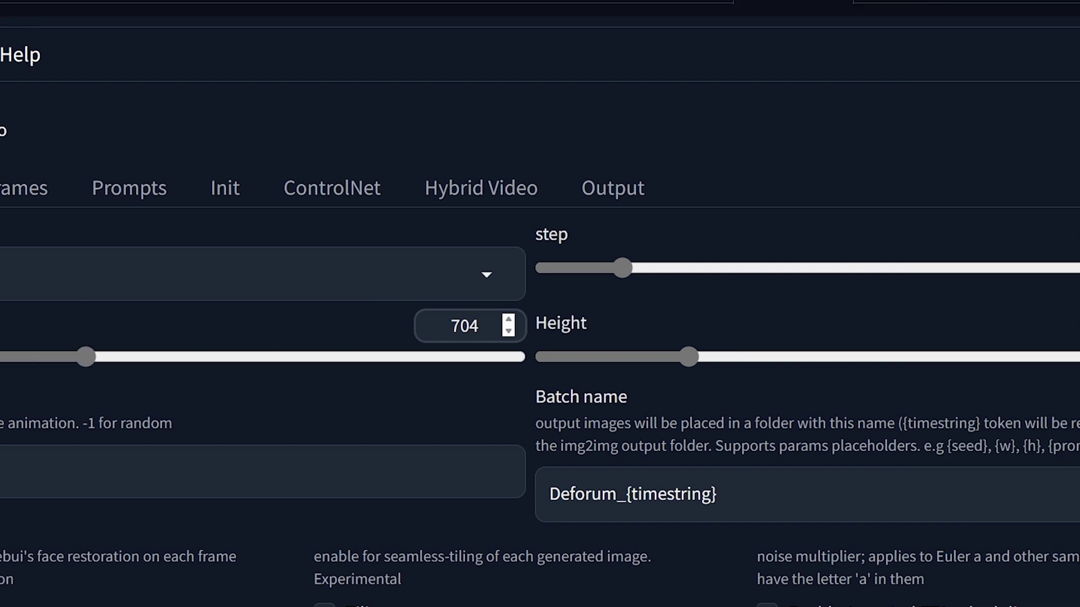
left_click_drag(808, 326, 934, 338)
type("1280")
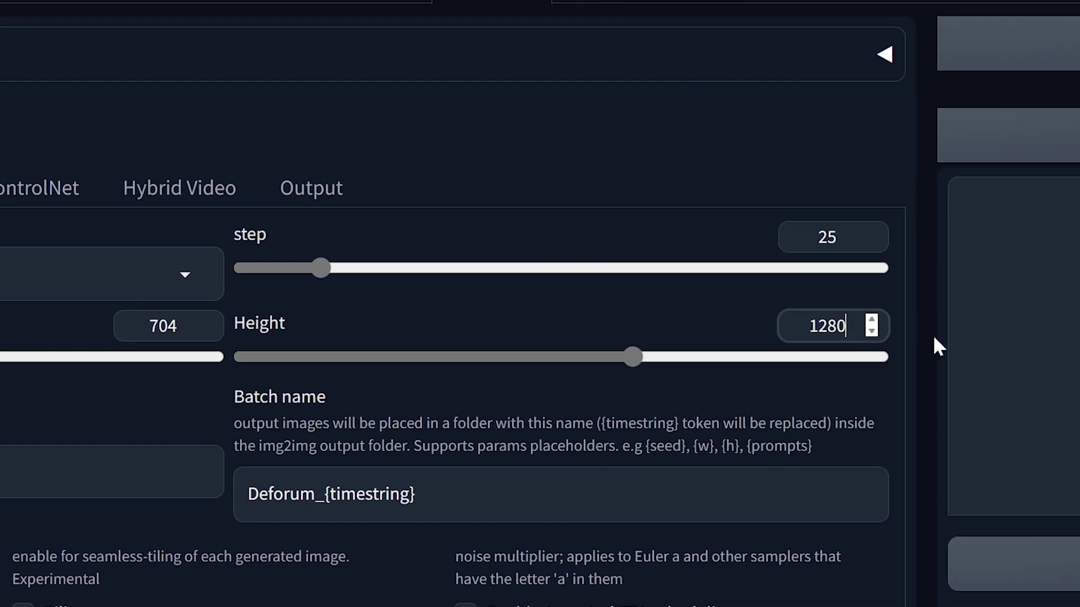
left_click(304, 189)
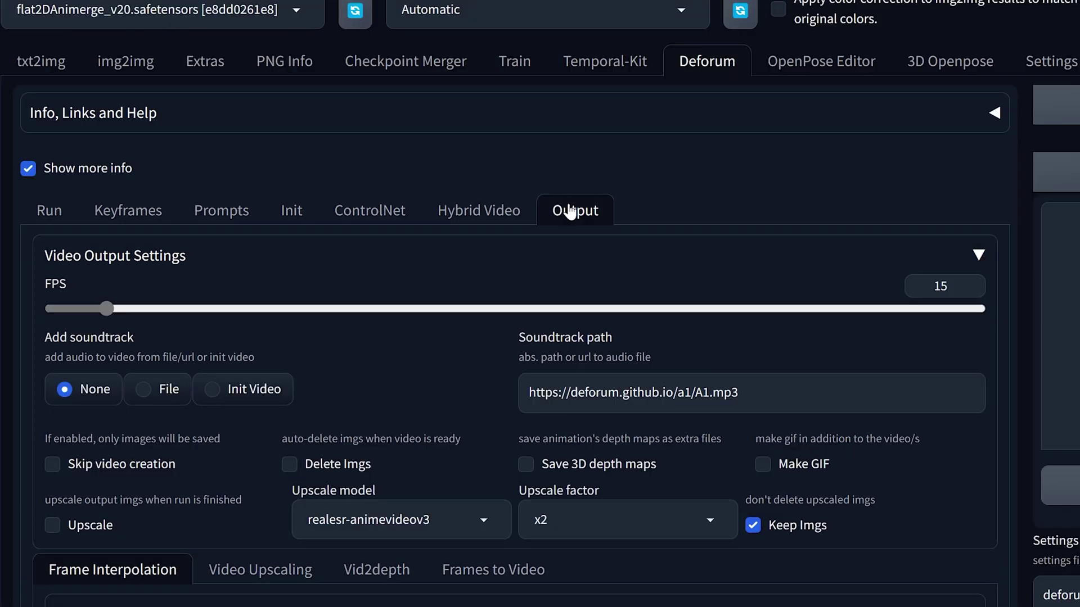
left_click_drag(106, 308, 141, 310)
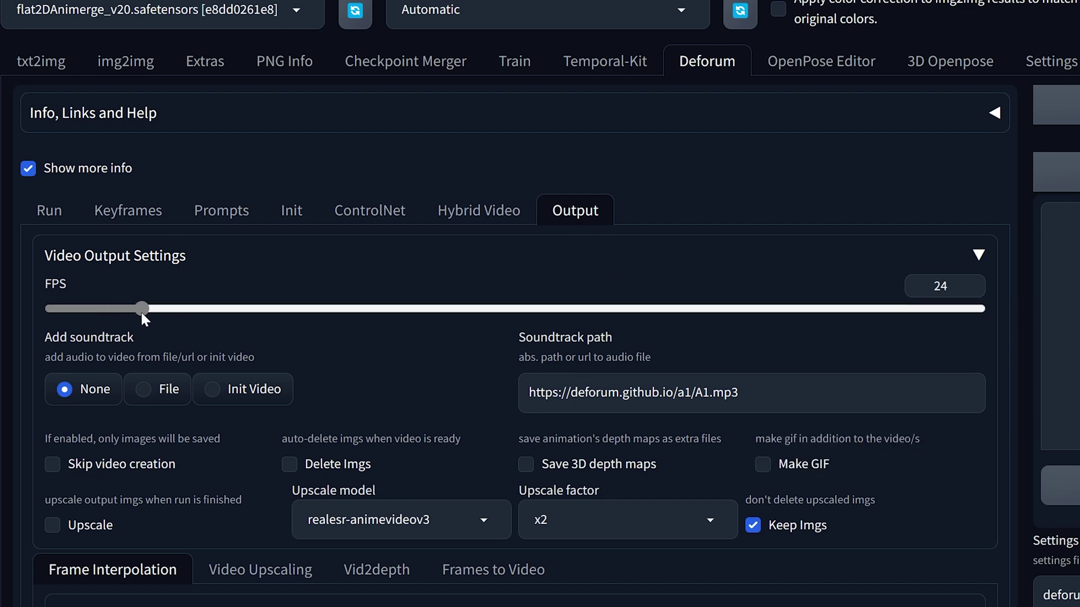
Step: In Deforum's keyframe settings, set the max frames to 360 and the animation mode to 3D
left_click(151, 210)
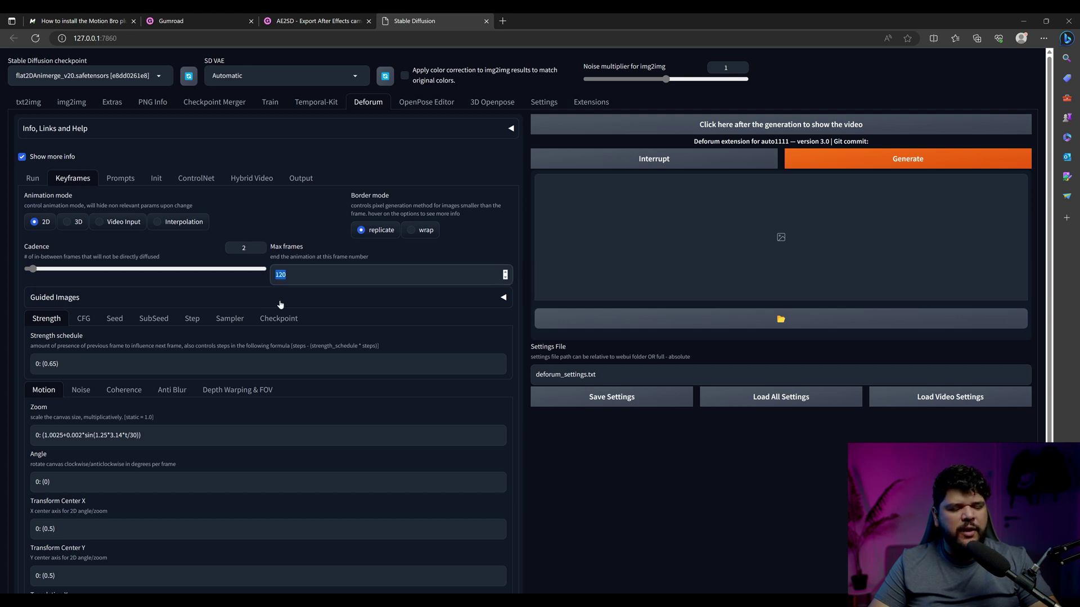
mouse_move(616, 601)
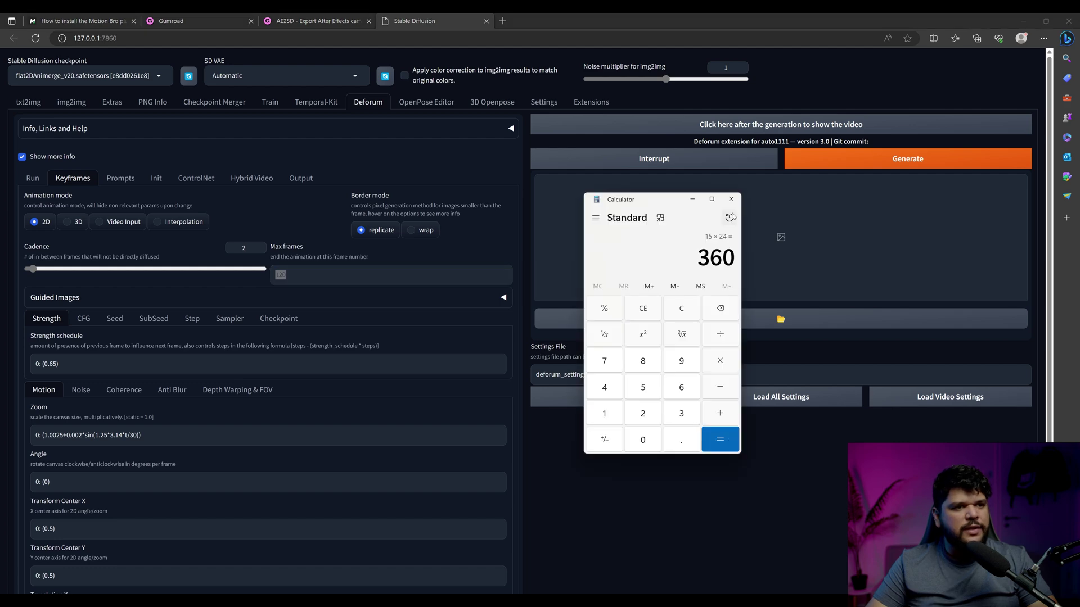
left_click(725, 206)
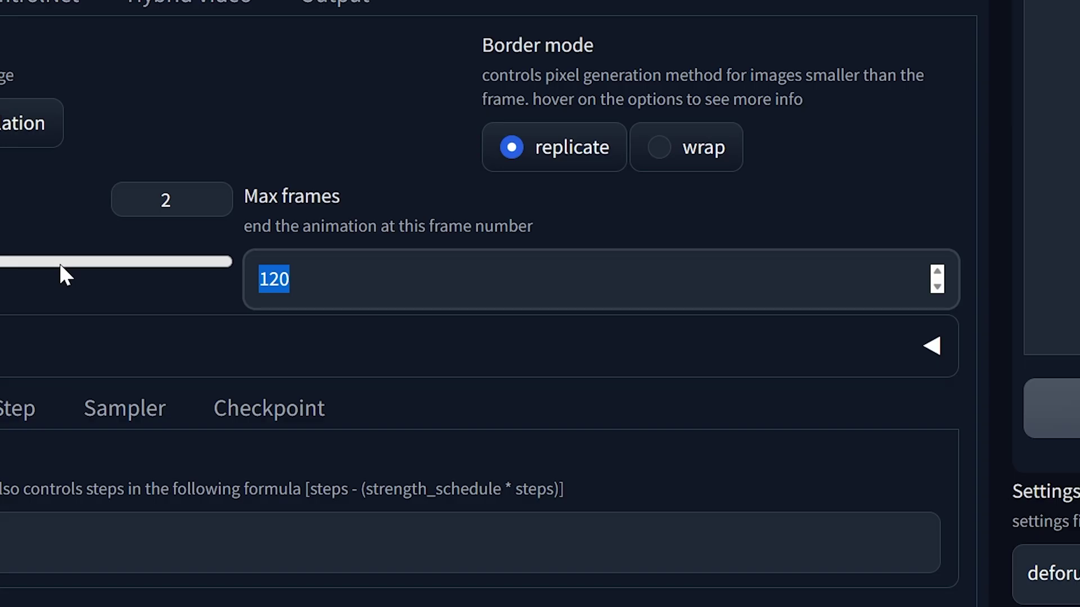
type("360")
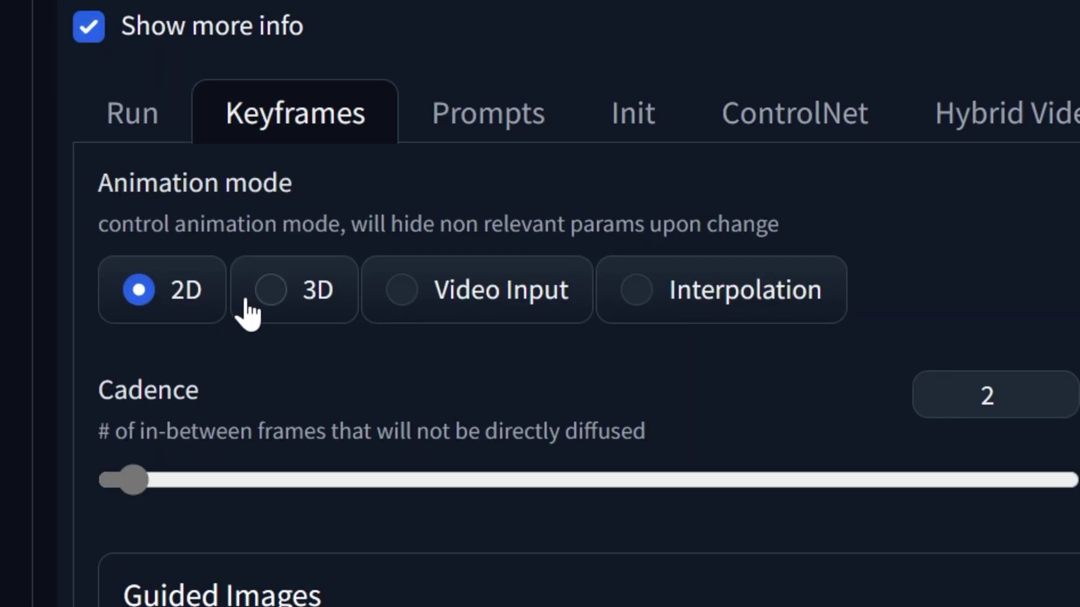
left_click(288, 307)
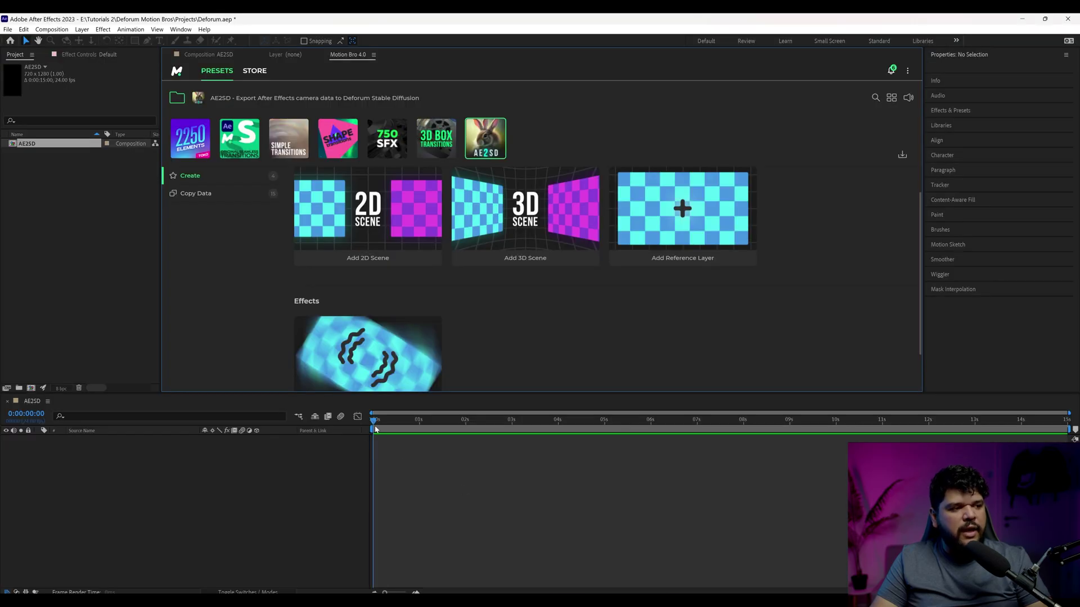
Step: Switch to After Effects and add the AE2SD pack's 3D Scene from Motion Bro to the composition
left_click_drag(375, 426, 336, 426)
left_click(350, 54)
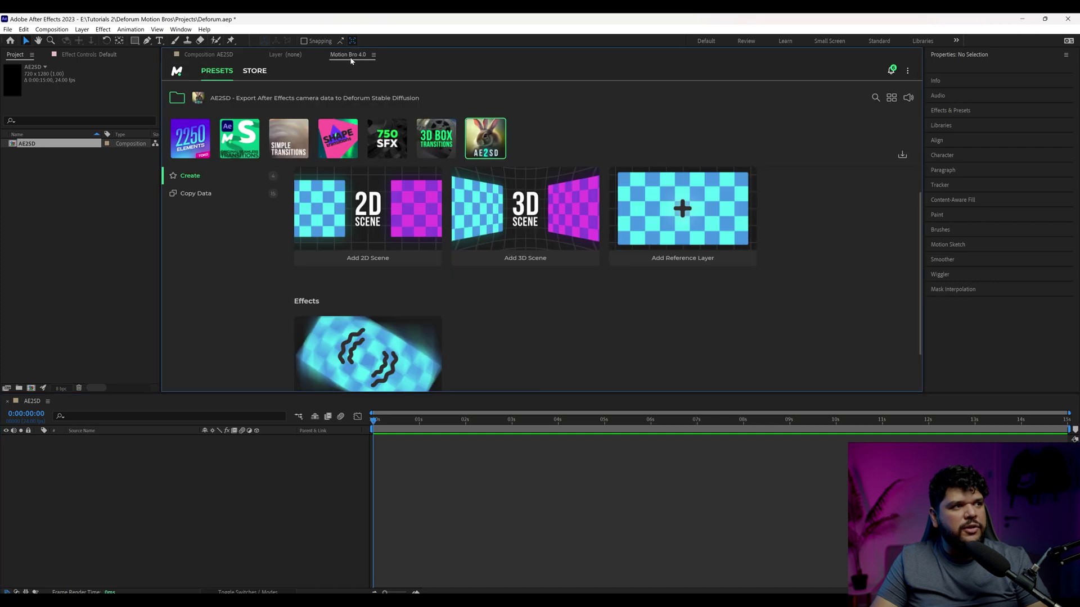
left_click(557, 259)
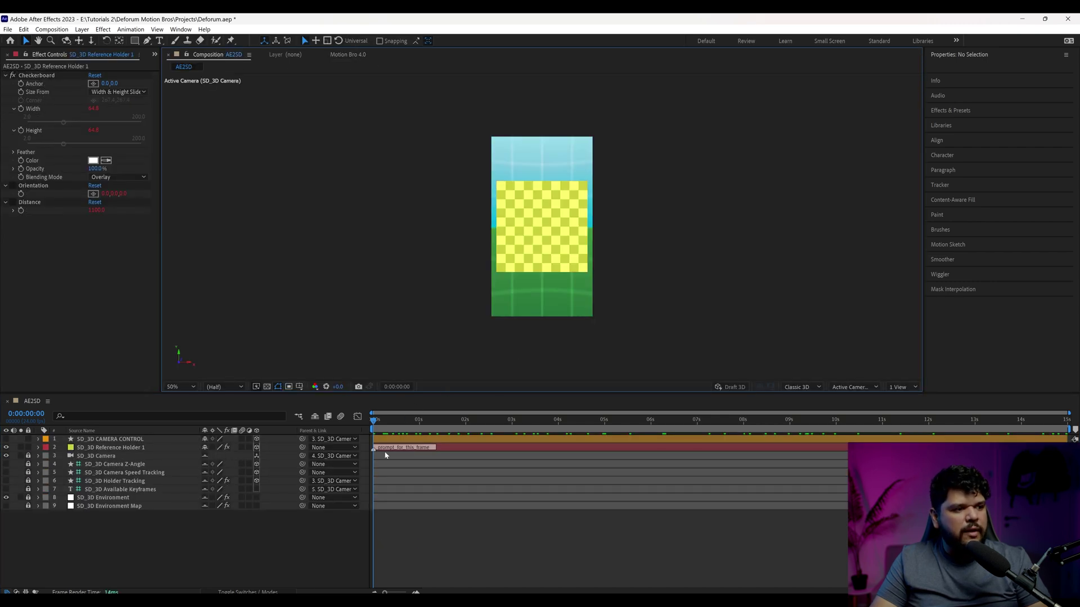
left_click_drag(376, 422, 336, 423)
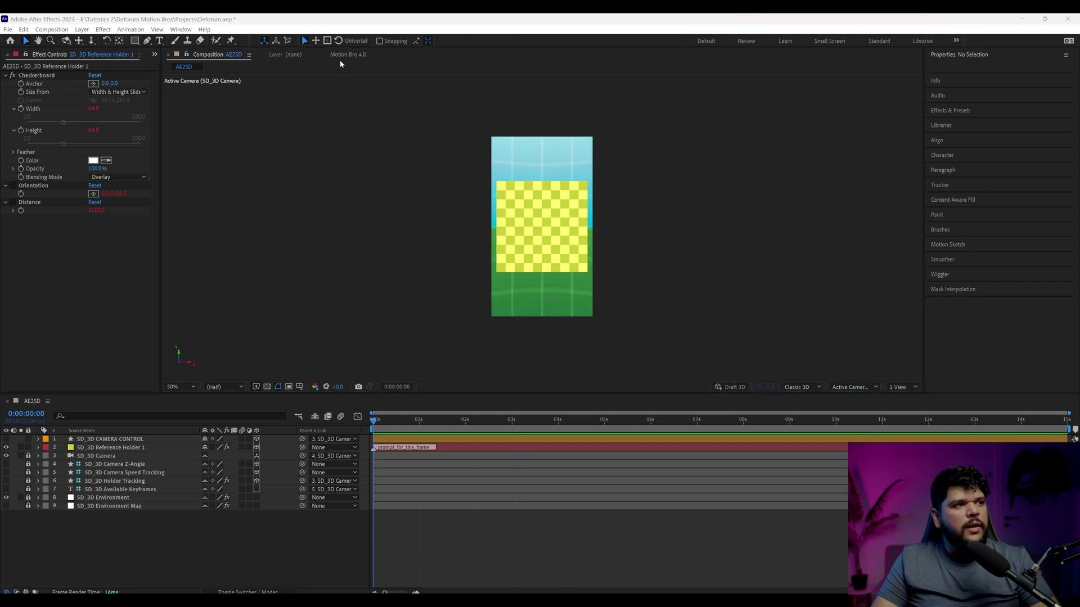
Step: Dock Motion Bro beside the composition viewer and make it narrower
left_click(346, 54)
left_click_drag(345, 54, 912, 189)
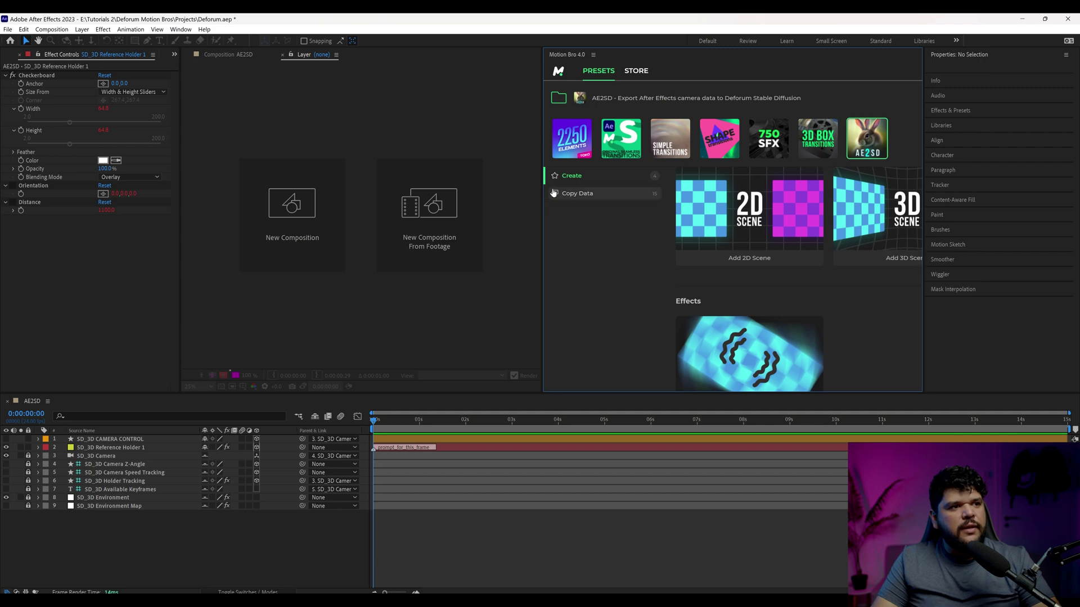
left_click_drag(544, 209, 671, 211)
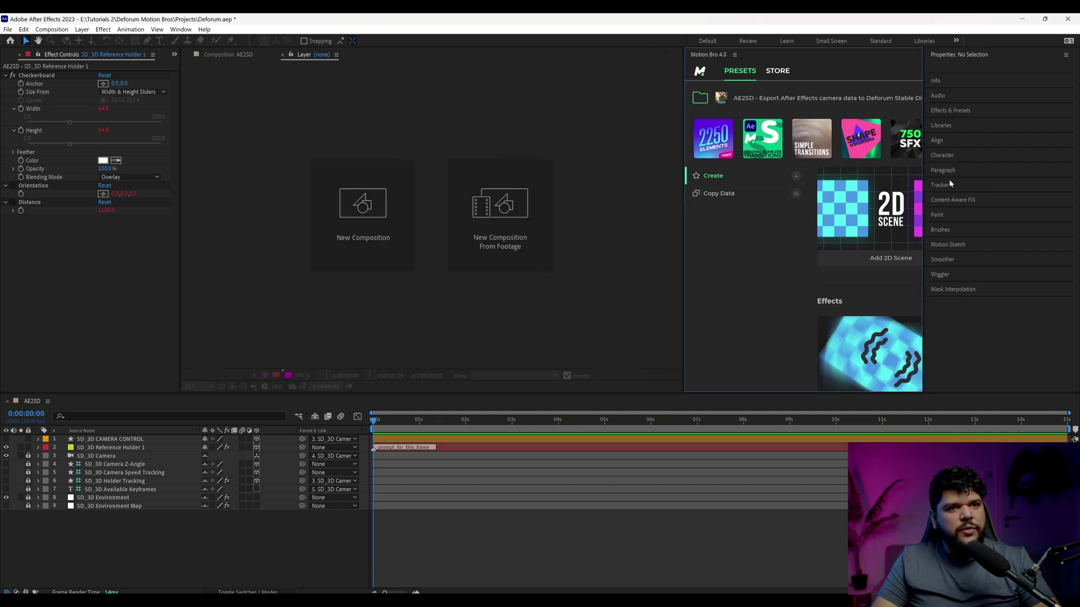
Step: Expand the transform properties of the SD_3D CAMERA CONTROL layer and try out its position values
left_click(401, 434)
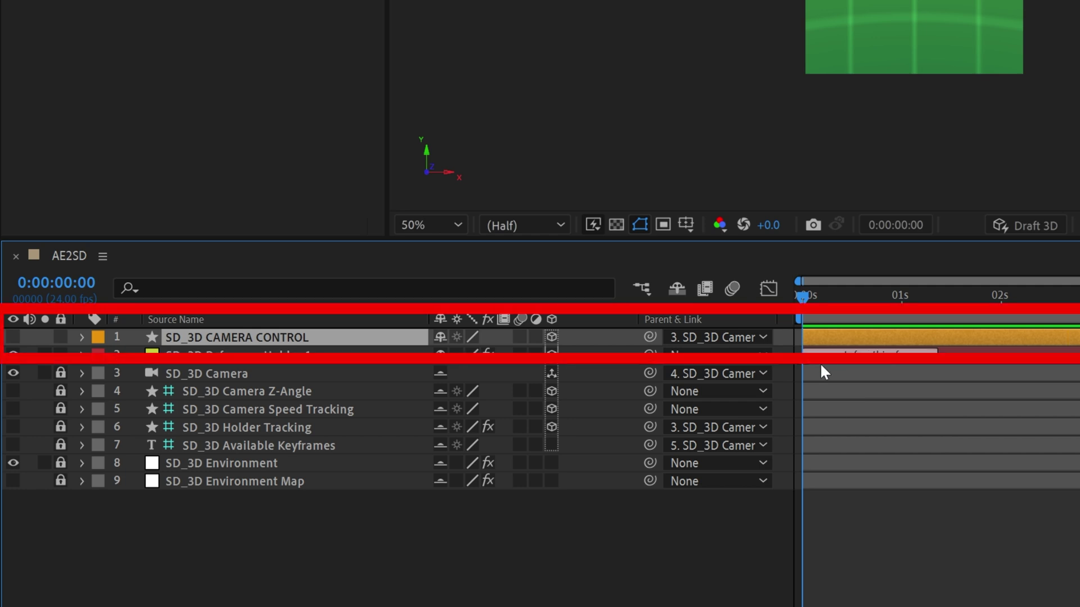
left_click(81, 337)
left_click(19, 320)
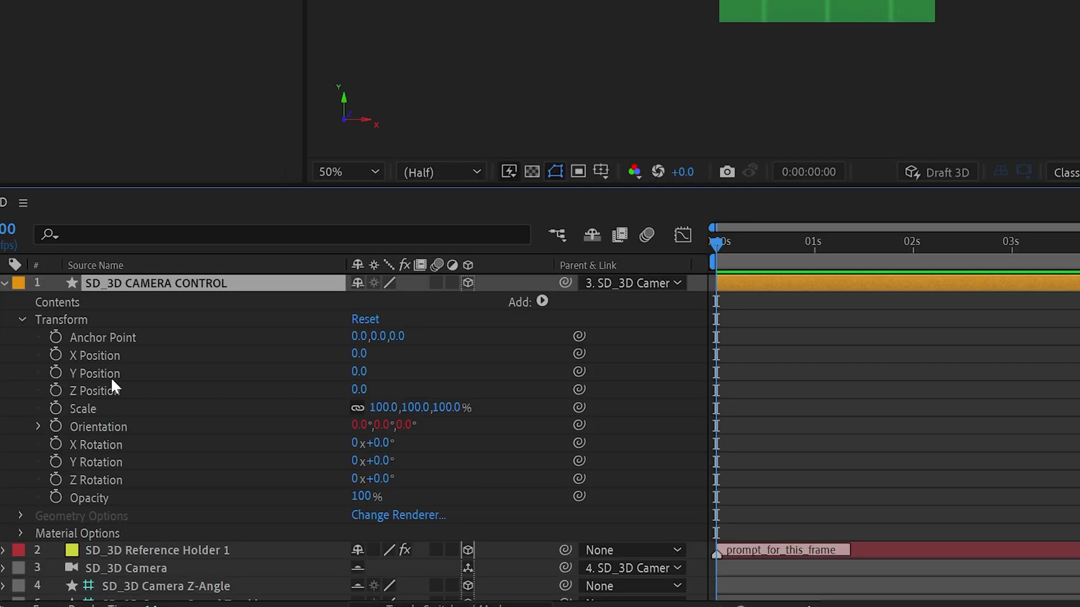
left_click(106, 443)
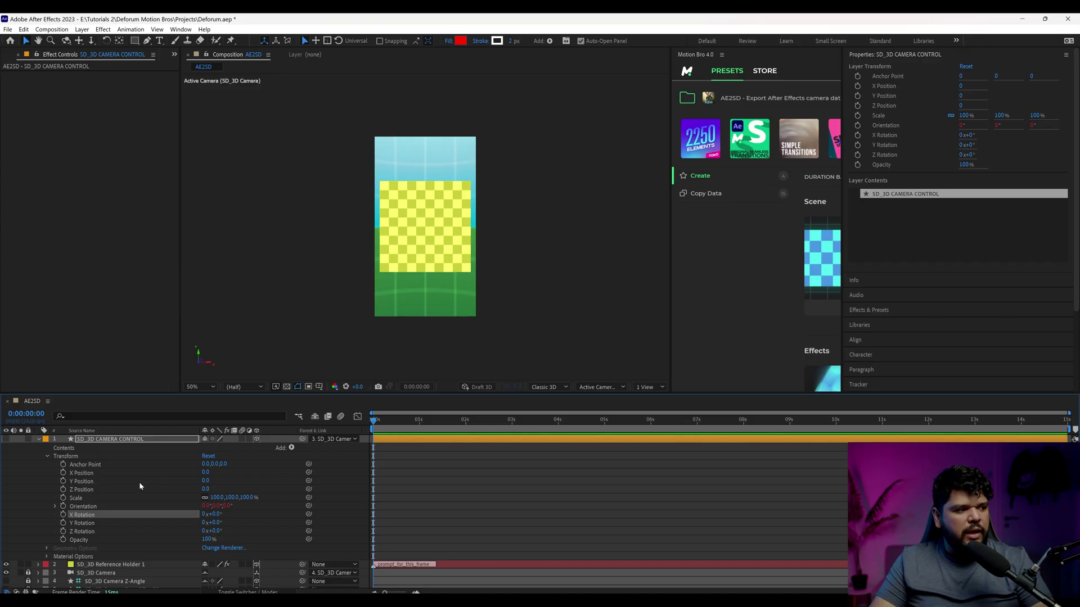
left_click_drag(205, 472, 114, 478)
left_click_drag(199, 484, 208, 488)
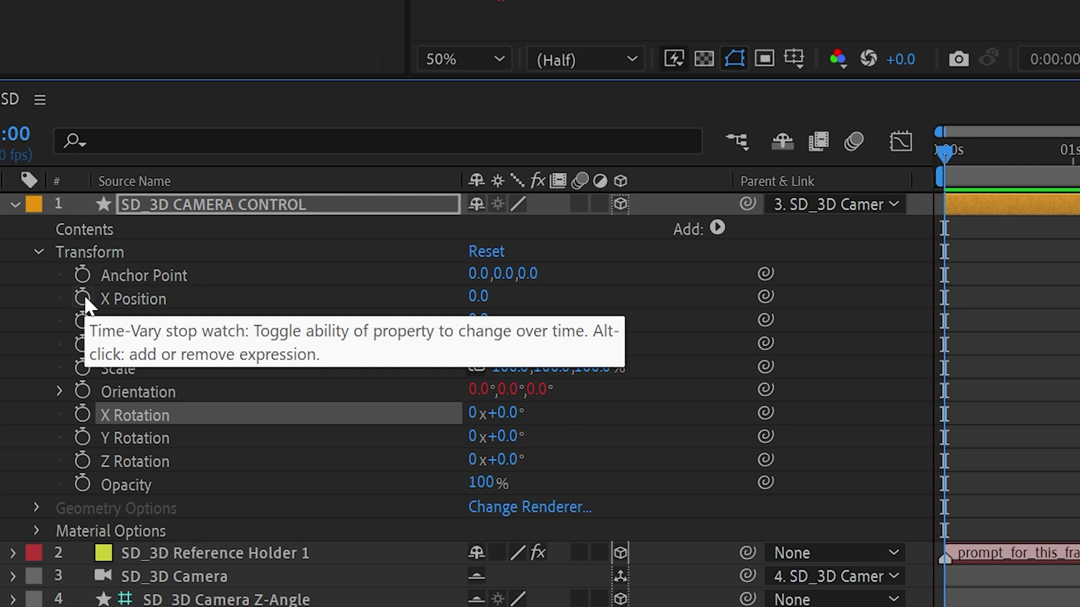
Step: Keyframe the camera control's X Position from 0 at the start to 191 at 0:00:01:08 and preview the move
left_click(83, 294)
left_click_drag(960, 182, 1079, 178)
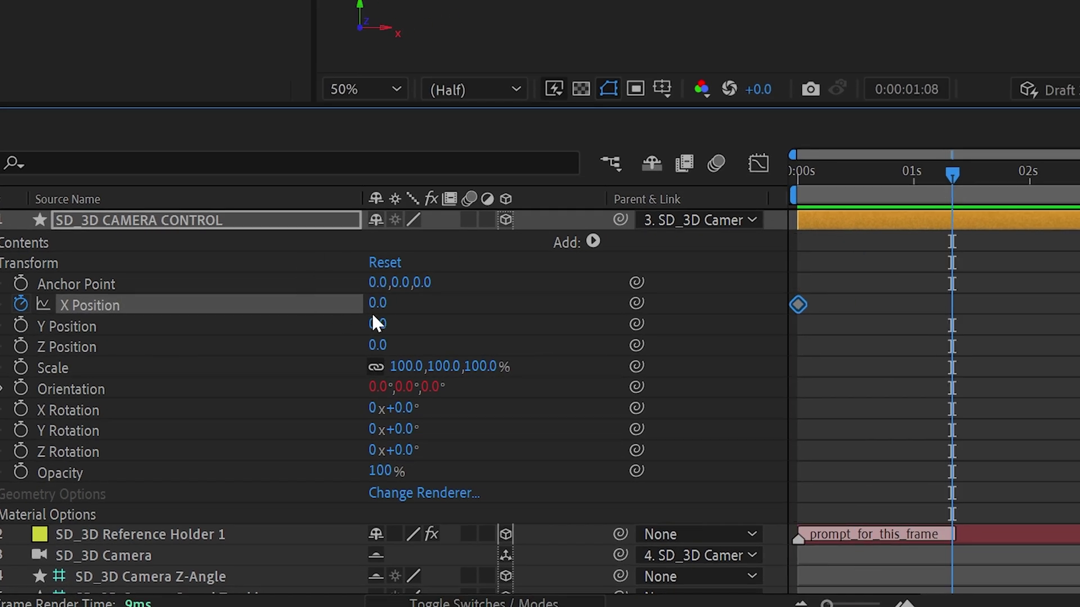
left_click_drag(388, 311, 421, 304)
left_click_drag(519, 307, 628, 324)
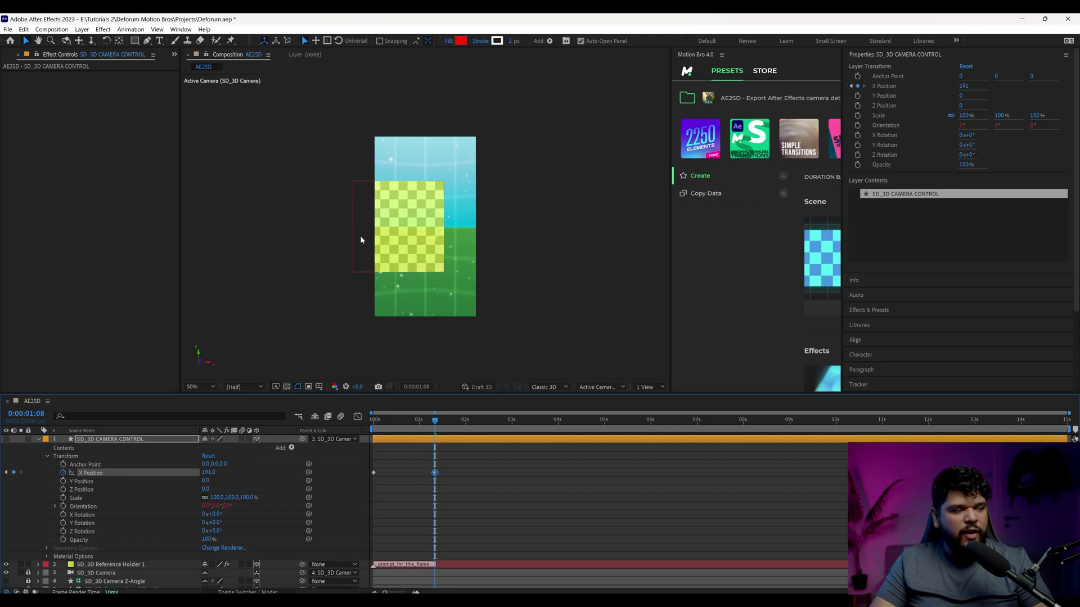
left_click_drag(434, 426, 358, 434)
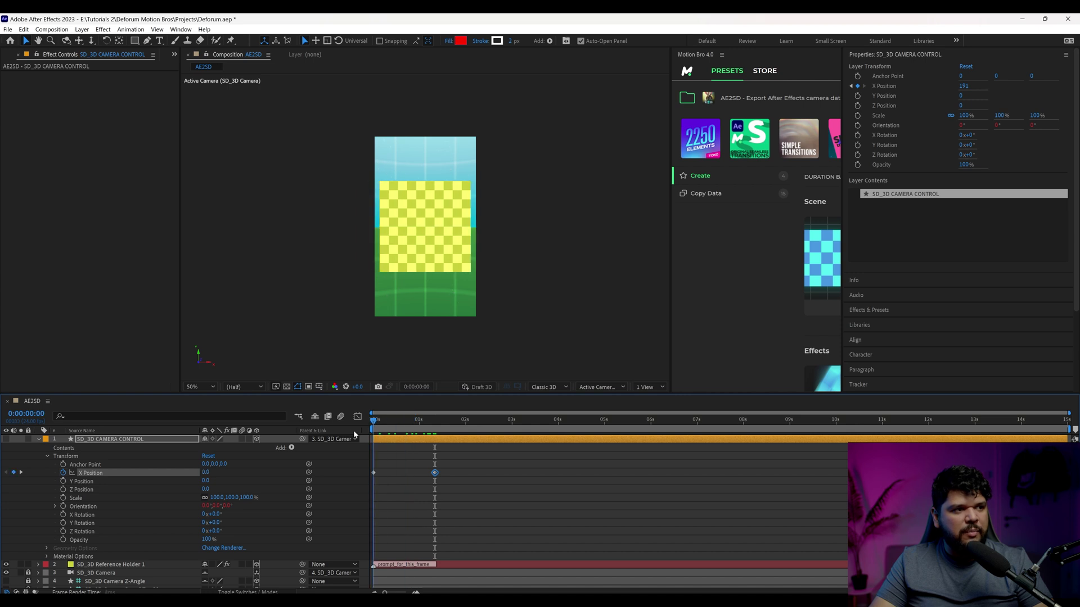
key("space")
key("space")
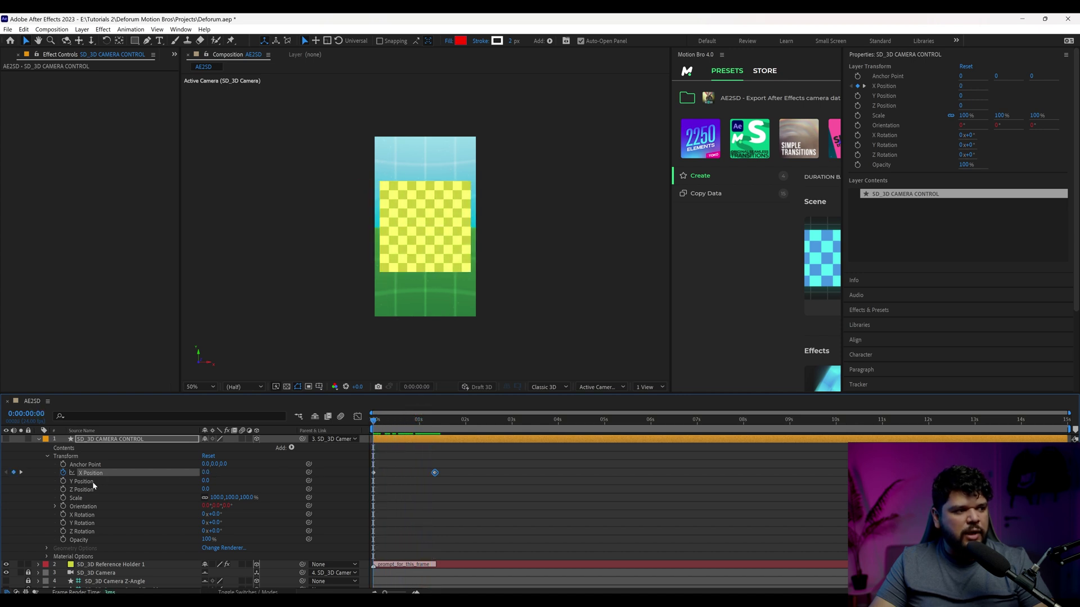
Step: Keyframe the camera control's Y Position from 0 at the start to 177 at 0:00:01:08 and preview the move
left_click(63, 482)
left_click_drag(401, 431, 434, 429)
left_click_drag(206, 481, 298, 485)
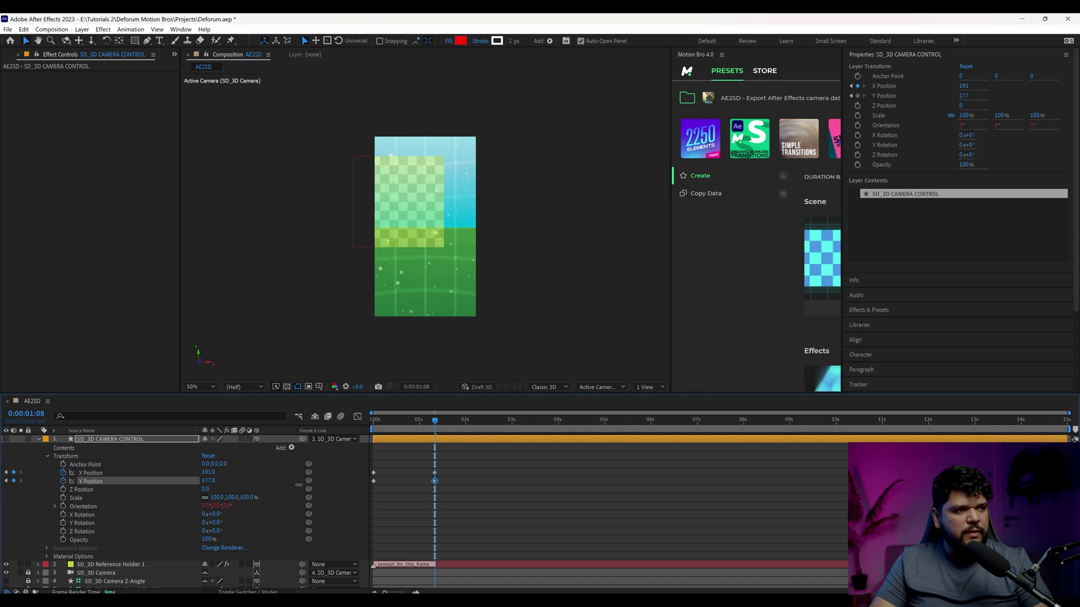
key("space")
left_click_drag(392, 426, 368, 427)
Step: Replace the X and Y Position keyframes with a Z Position animation on the camera control and preview it
left_click_drag(470, 465, 381, 492)
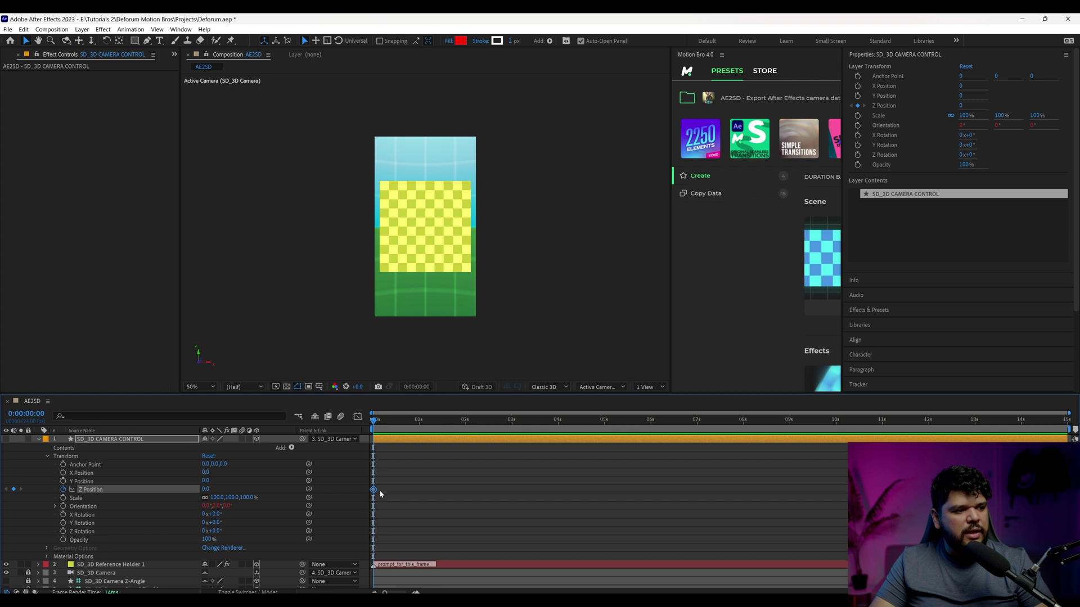
left_click_drag(373, 423, 444, 426)
key("space")
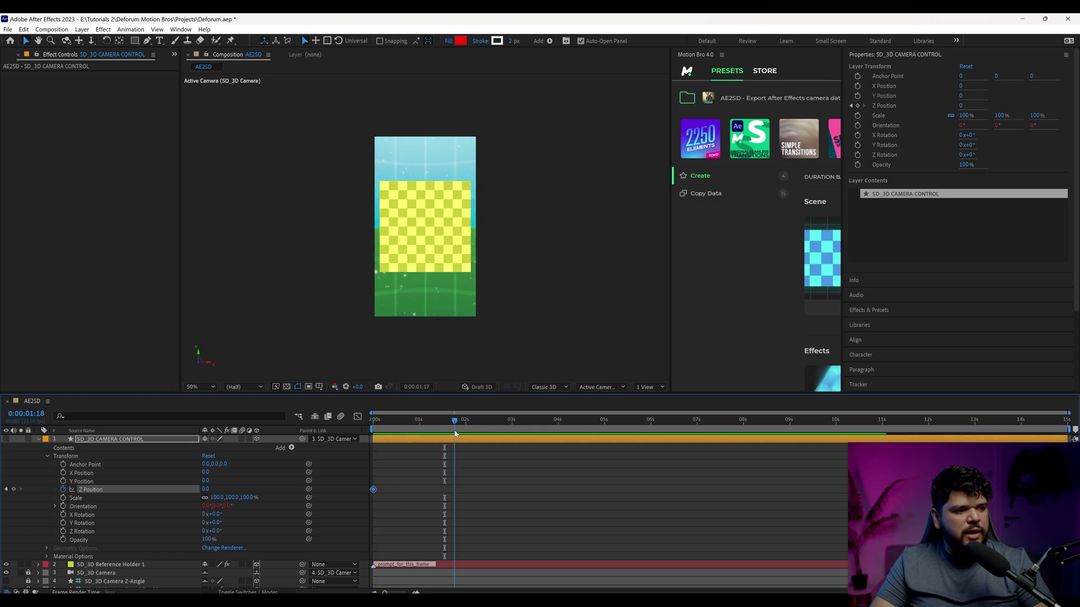
left_click_drag(205, 489, 281, 490)
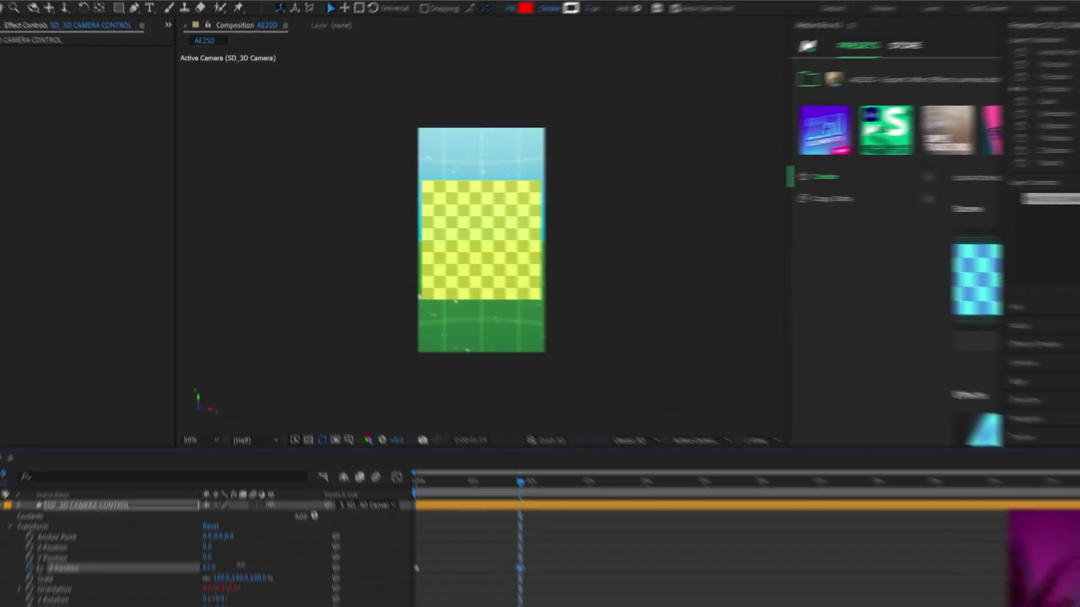
left_click_drag(564, 534, 417, 534)
key("space")
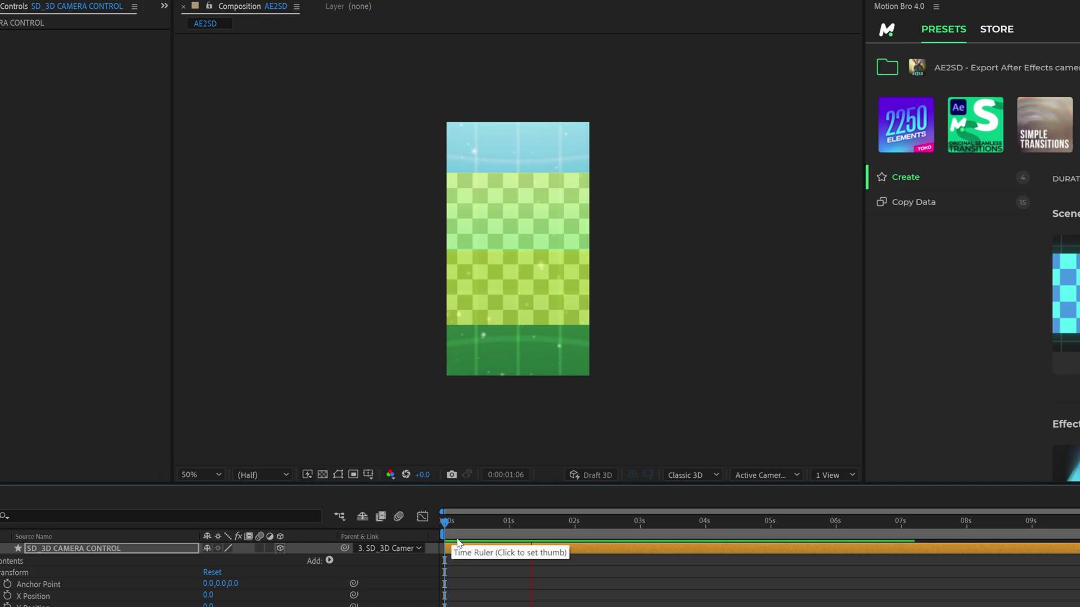
Step: Delete the camera control's Z Position keyframes, try out its rotation values and undo the rotation changes
left_click_drag(470, 465, 372, 495)
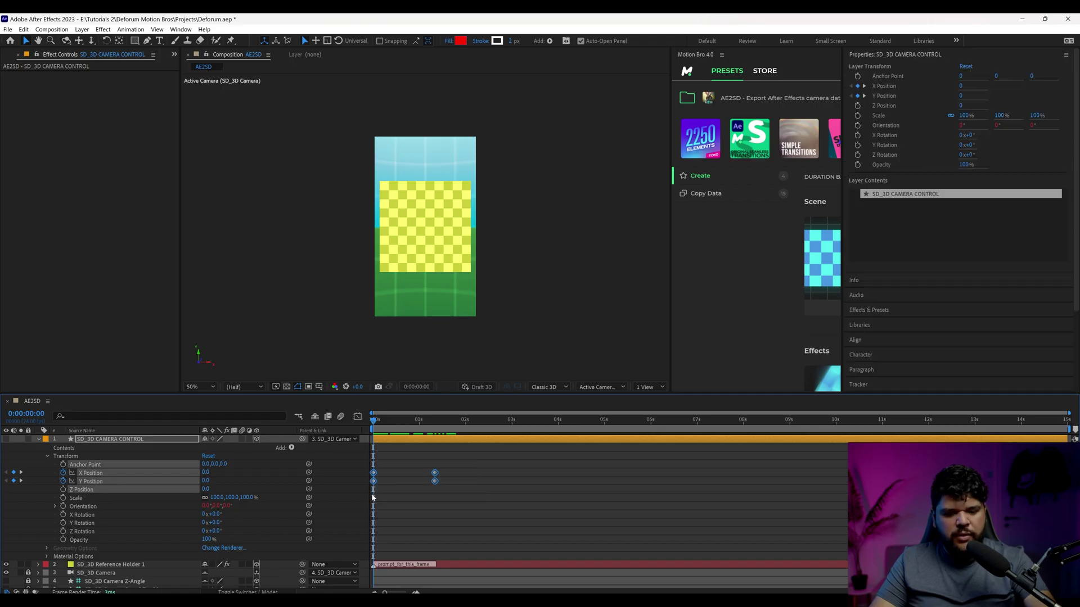
key("Delete")
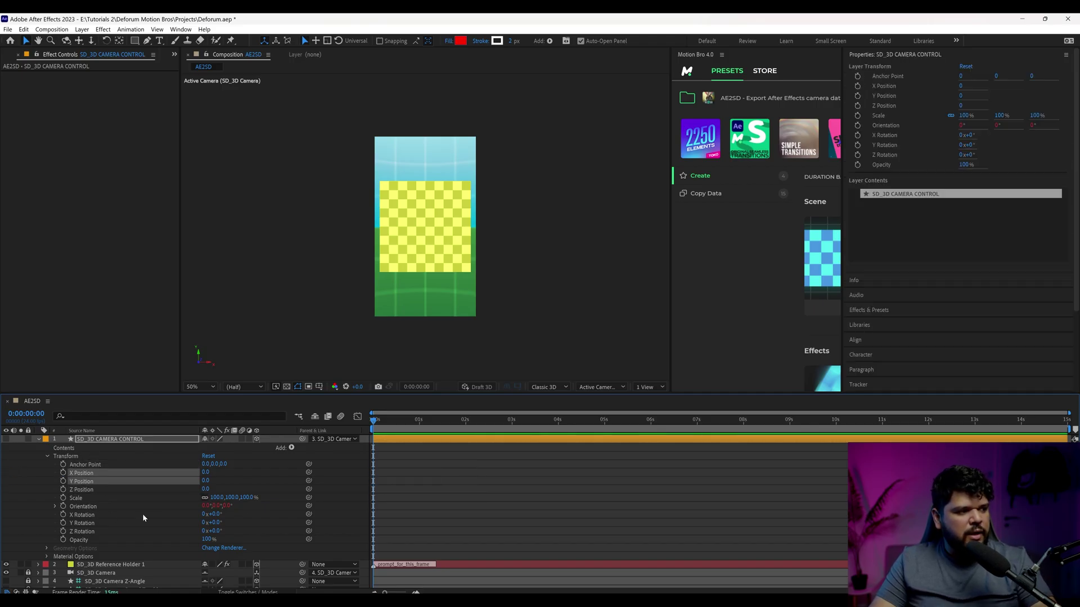
mouse_move(215, 514)
left_mouse_down()
mouse_move(195, 514)
mouse_move(237, 513)
mouse_move(187, 531)
mouse_move(212, 533)
left_mouse_up()
key("ctrl+z")
key("ctrl+z")
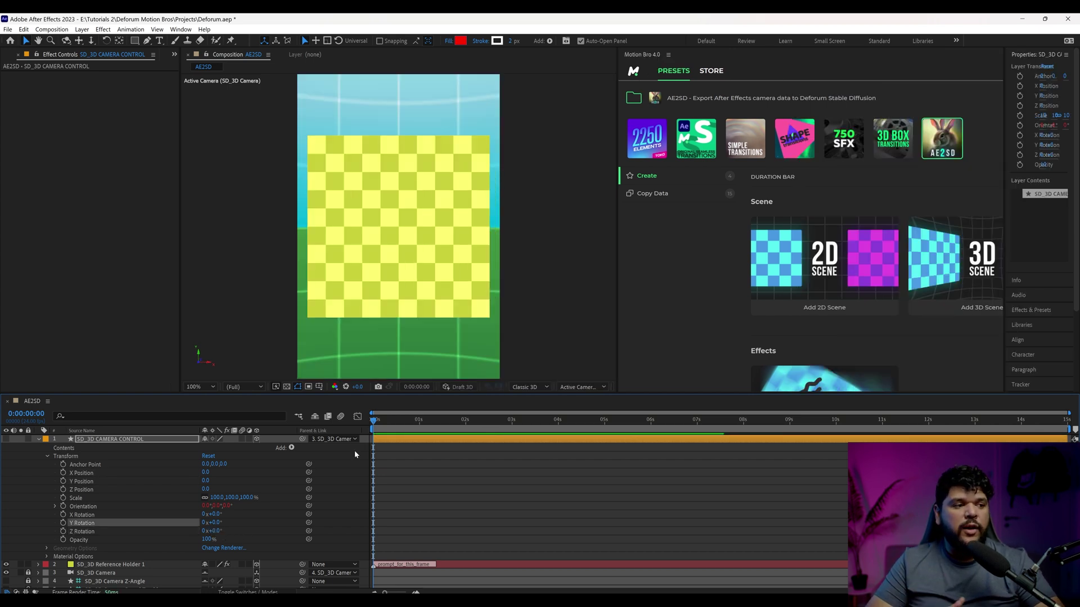
Step: Keyframe the camera control's Z Position at the start, raise it at about 3.6 seconds and preview the move
left_click(82, 490)
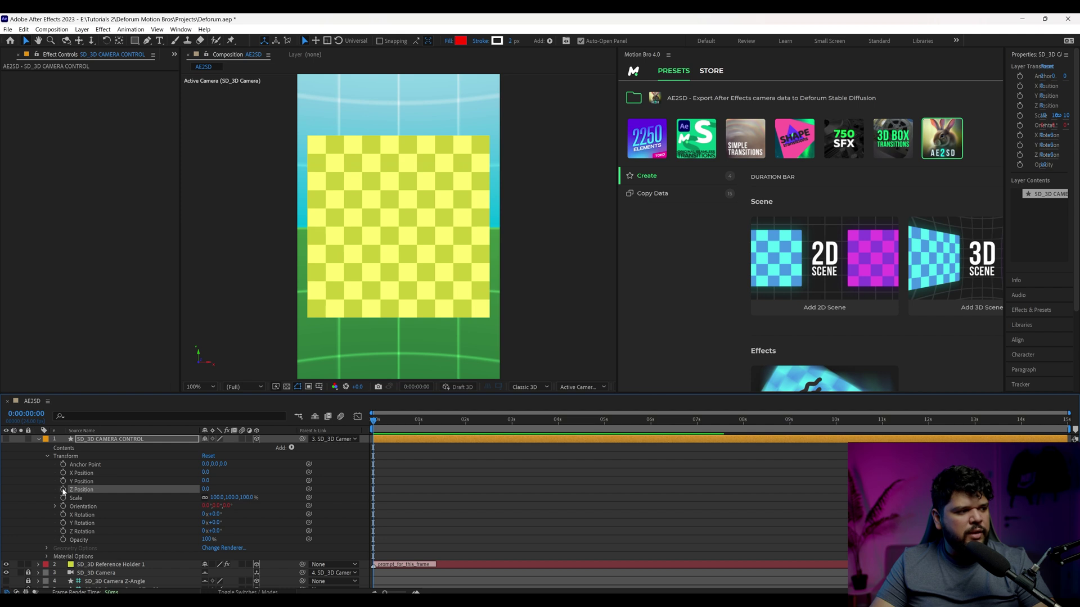
left_click(64, 490)
left_click(422, 427)
left_click_drag(423, 427, 542, 442)
left_click_drag(208, 491, 246, 488)
left_click_drag(541, 421, 290, 432)
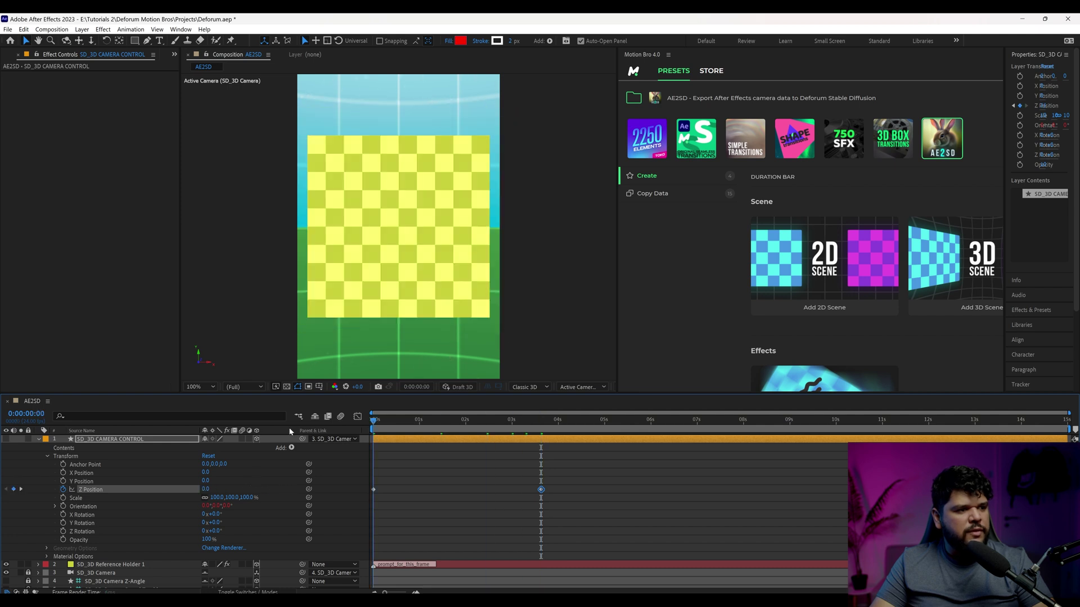
key("space")
Step: Move the second Z Position keyframe to about 2 seconds and preview the faster camera move from the start
left_click_drag(541, 490, 463, 490)
key("Home")
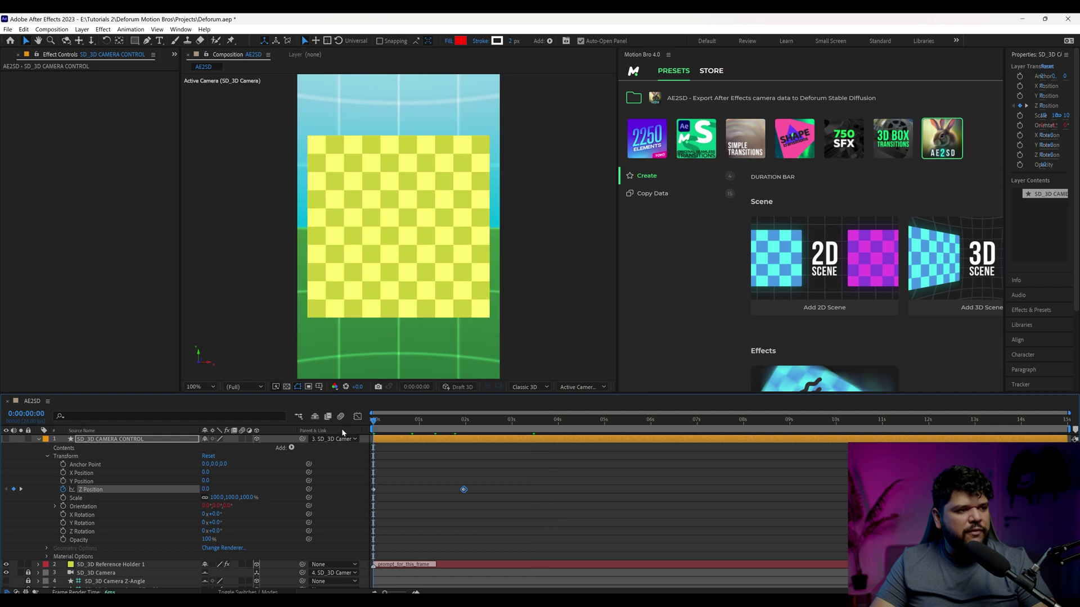
key("space")
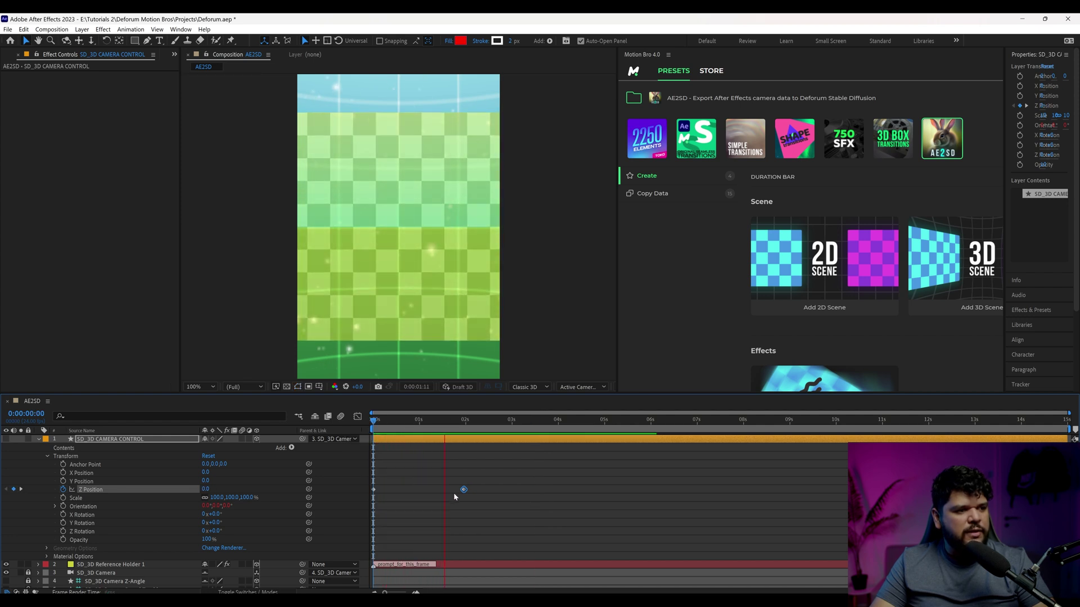
Step: Add a third Z Position keyframe of 2410 to the camera control at 0:00:02:10 and scrub back to check the move
key("space")
left_click(485, 429)
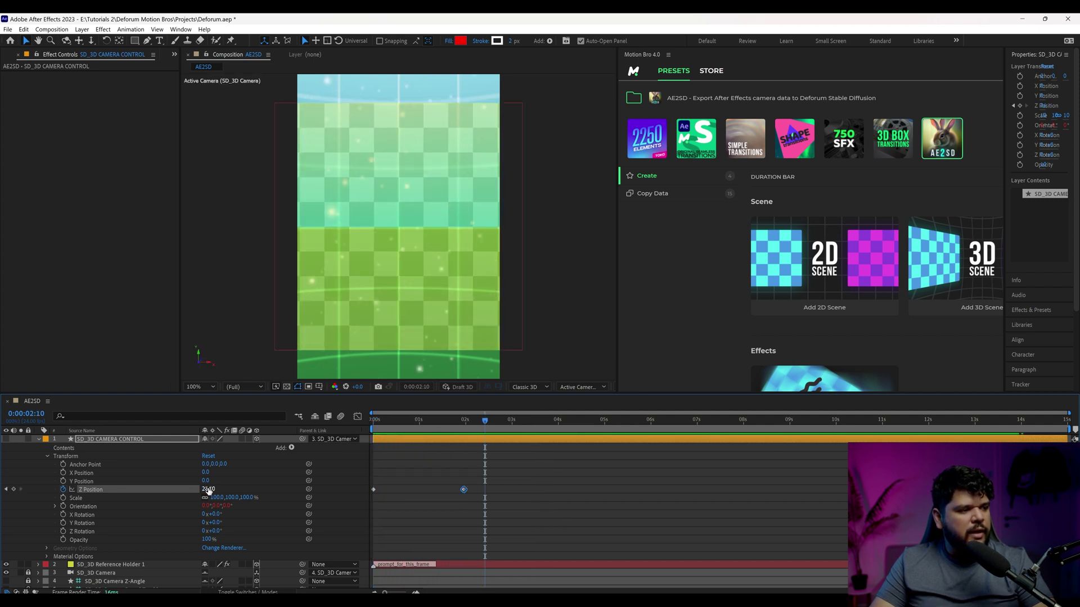
left_click_drag(208, 491, 421, 498)
left_click_drag(543, 496, 924, 503)
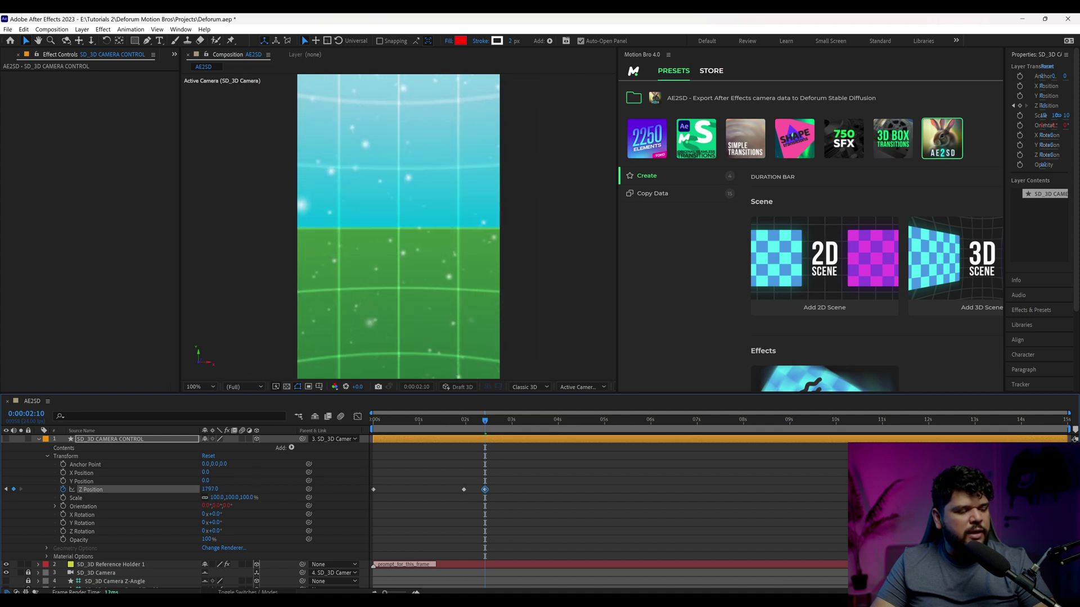
left_click(465, 436)
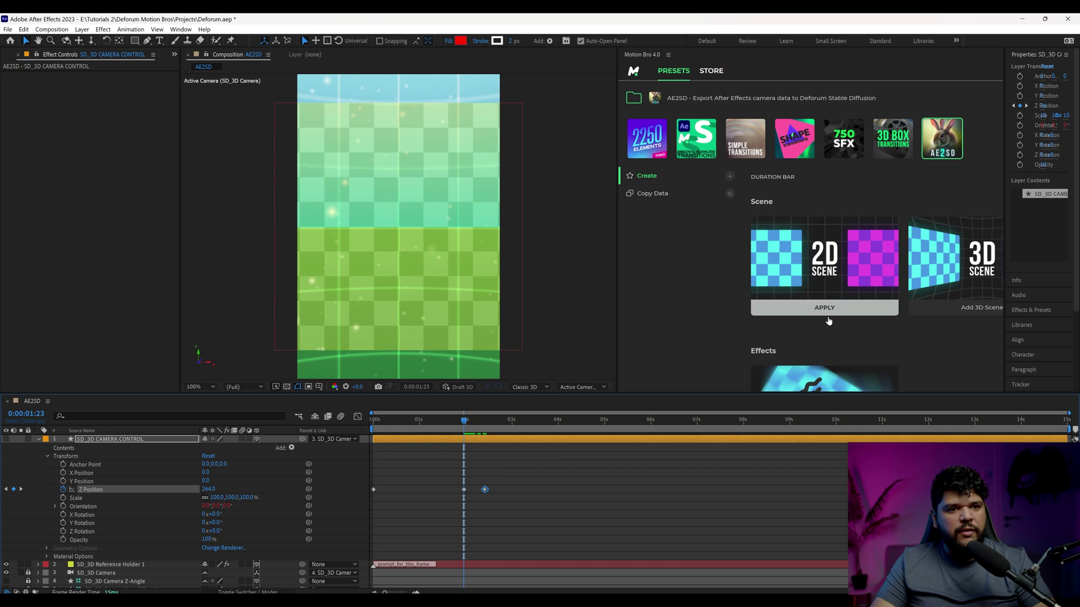
Step: Add another reference holder with a prompt marker at 0:00:02:10, preview the camera move from the start and select the new holder's layer
scroll(923, 343, "down", 2)
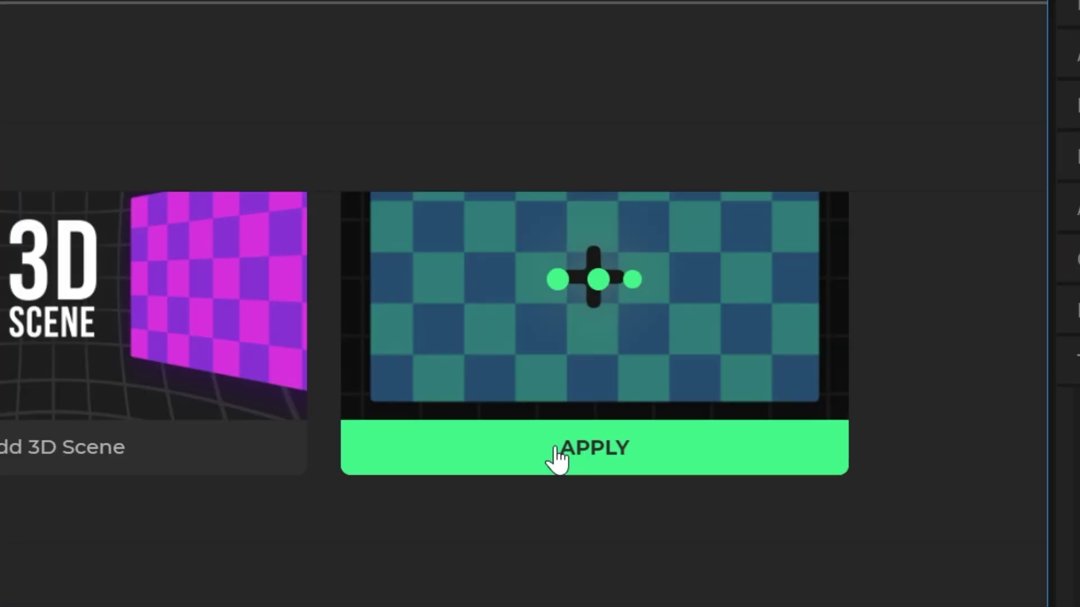
left_click(790, 209)
left_click_drag(707, 306, 676, 301)
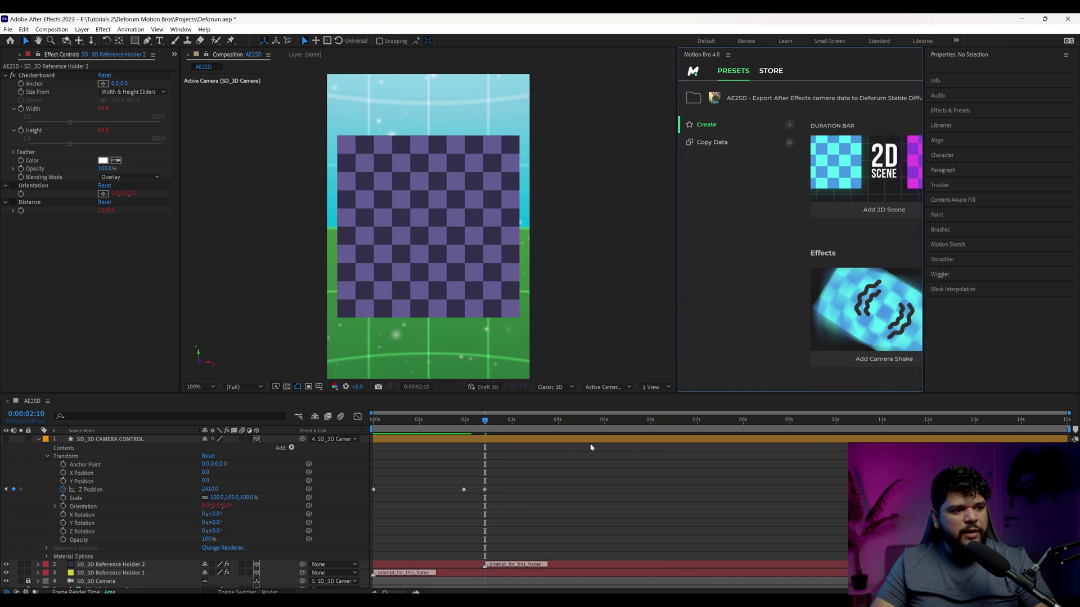
left_click_drag(483, 420, 321, 439)
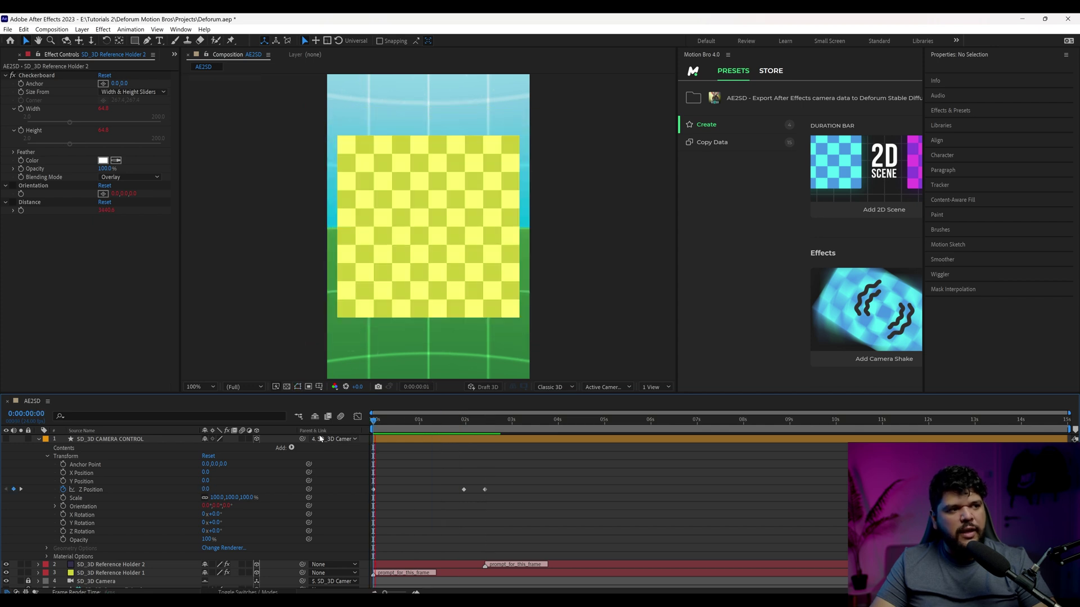
key("space")
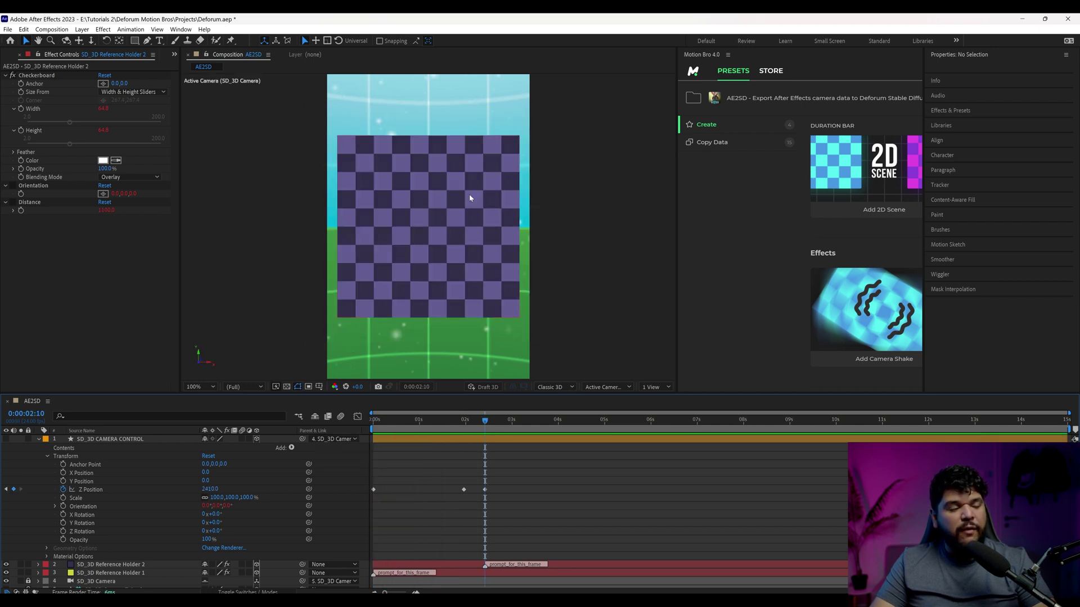
left_click(560, 566)
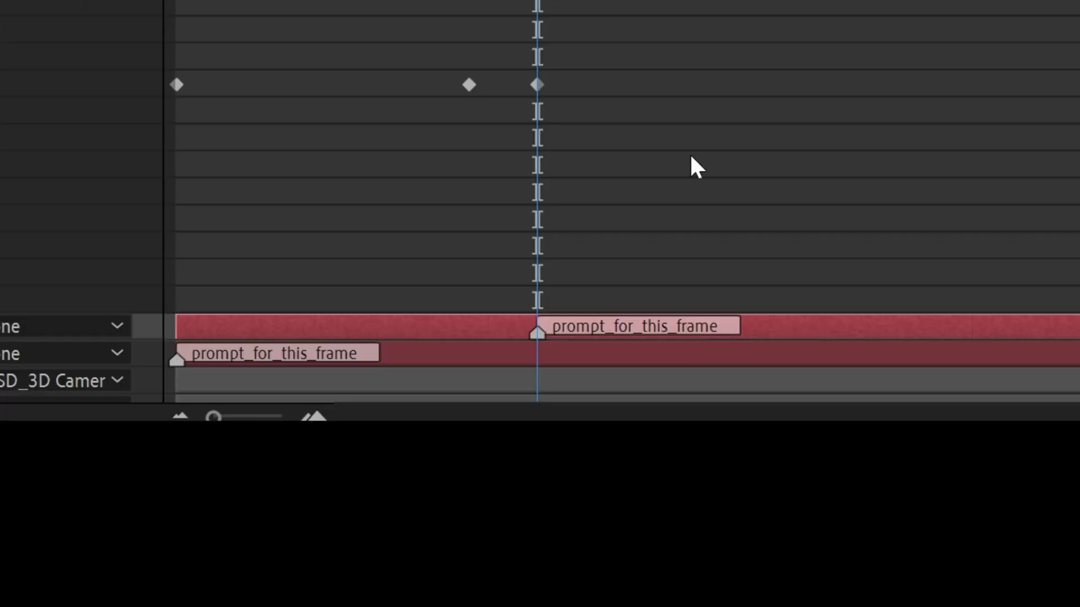
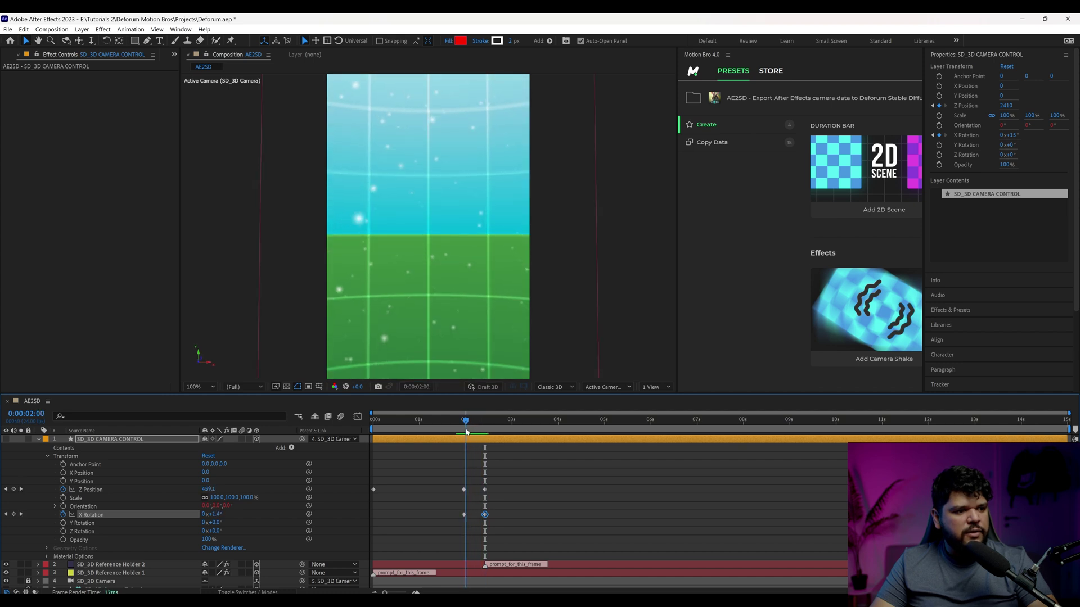
Step: Keyframe the camera control's Y Rotation from 0° at 0:00:01:23 to 15° at 0:00:02:10 and preview the move from the start
left_click(63, 522)
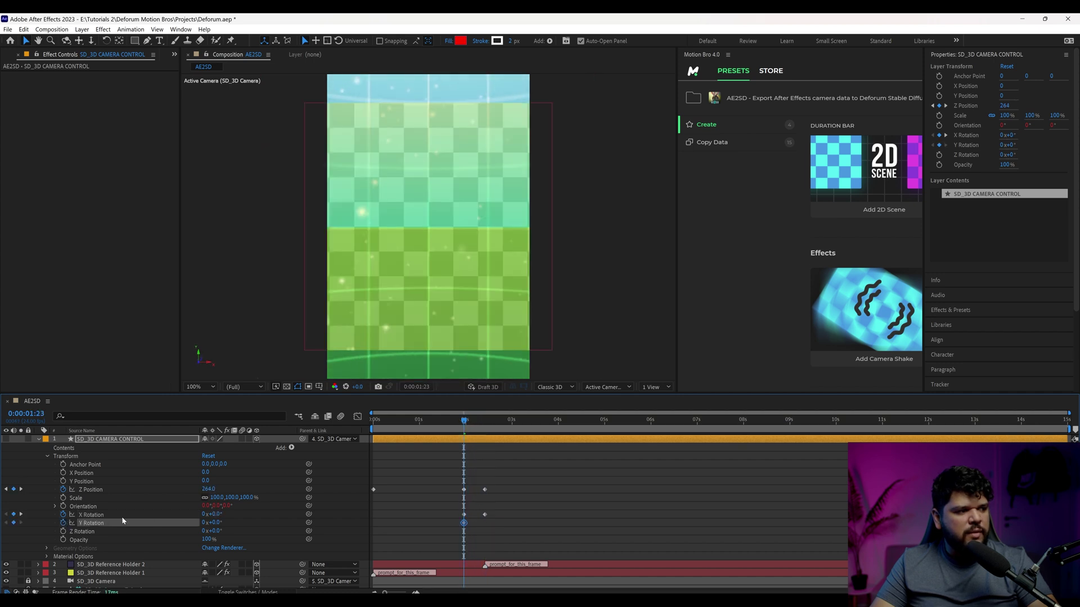
key("Home")
key("k")
key("k")
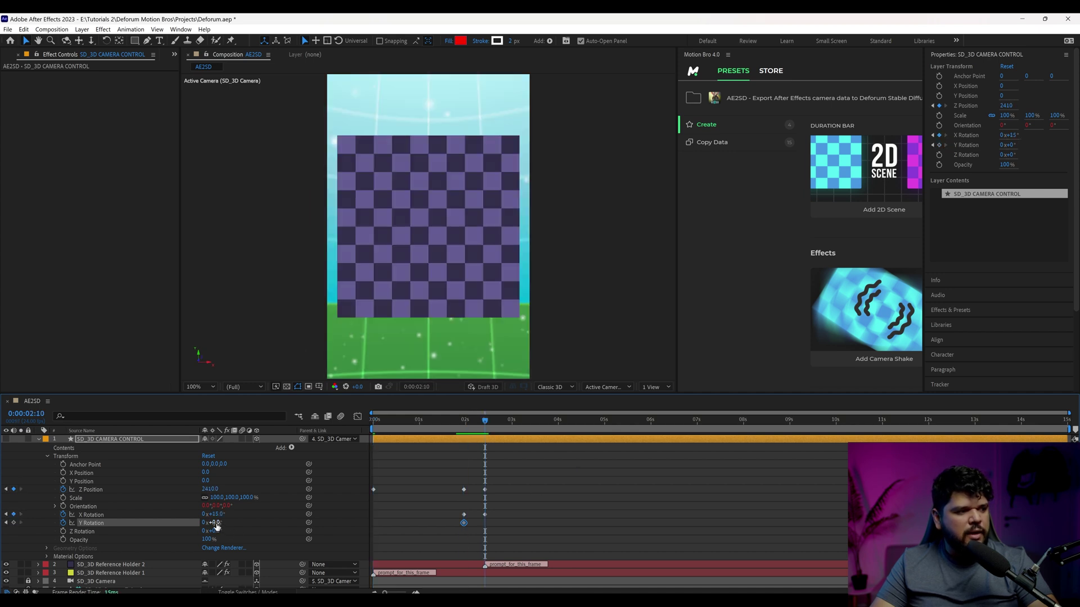
left_click_drag(217, 525, 225, 525)
key("Home")
key("space")
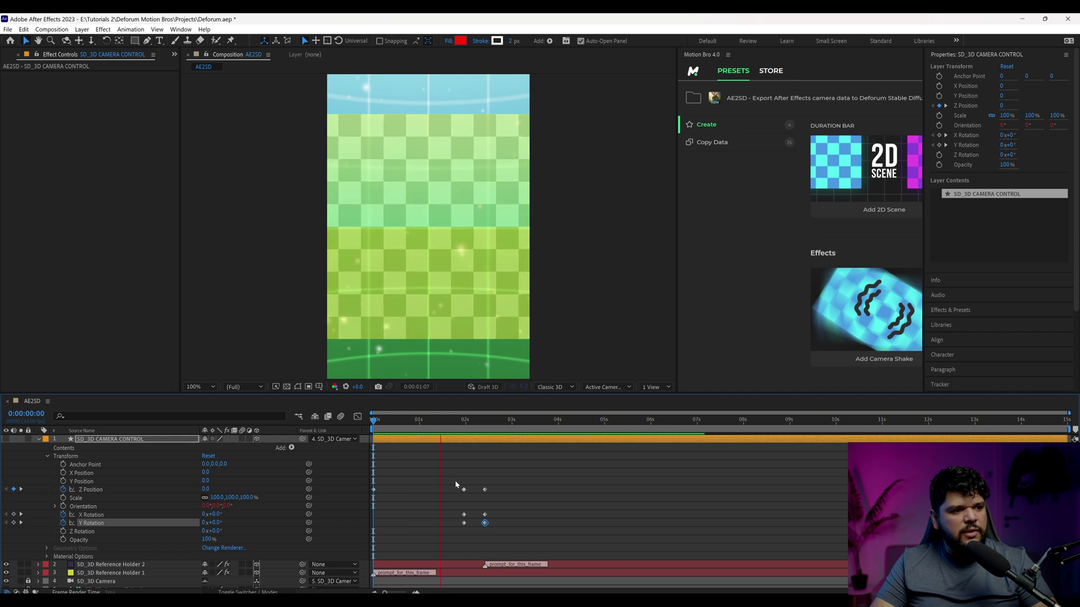
key("space")
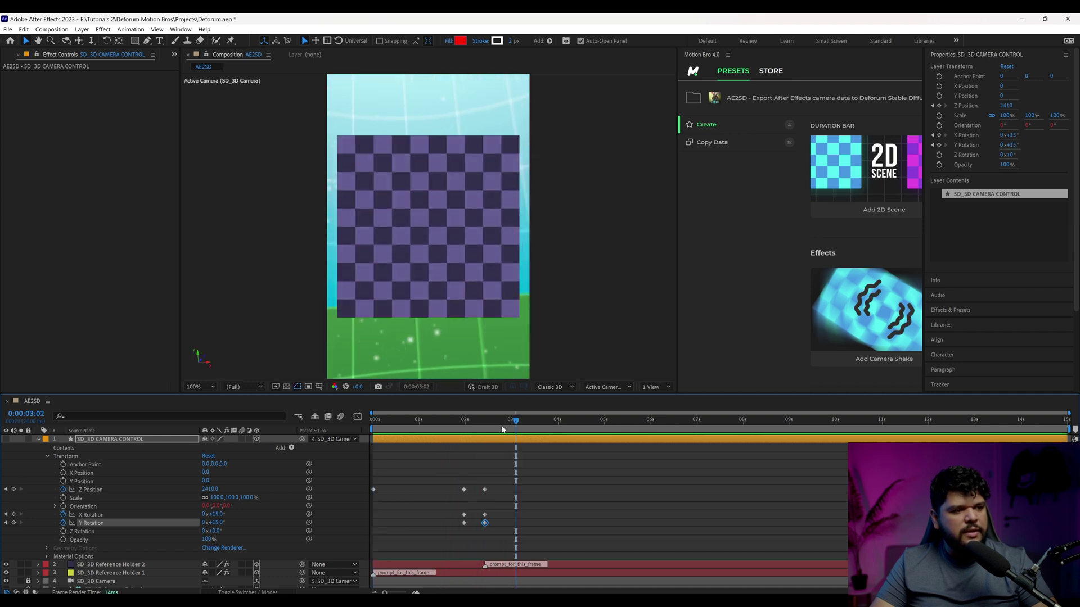
Step: Keyframe Z Position to 2603 at 0:00:04:20 and Z Rotation from 0° at 0:00:02:10 to 12° at 0:00:04:20, previewing the move
left_click_drag(516, 421, 584, 425)
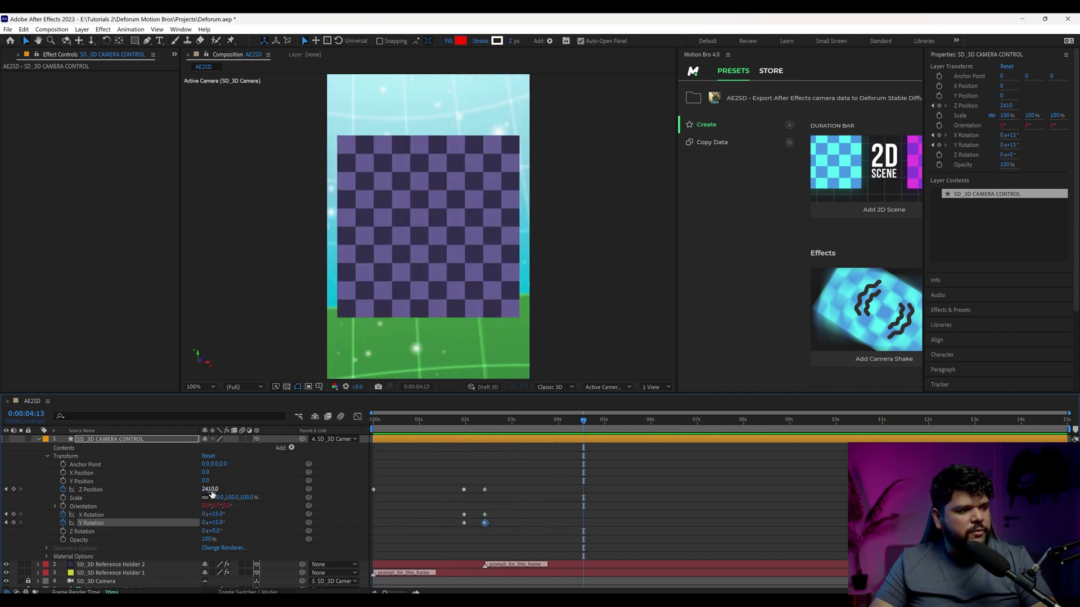
left_click_drag(212, 494, 268, 494)
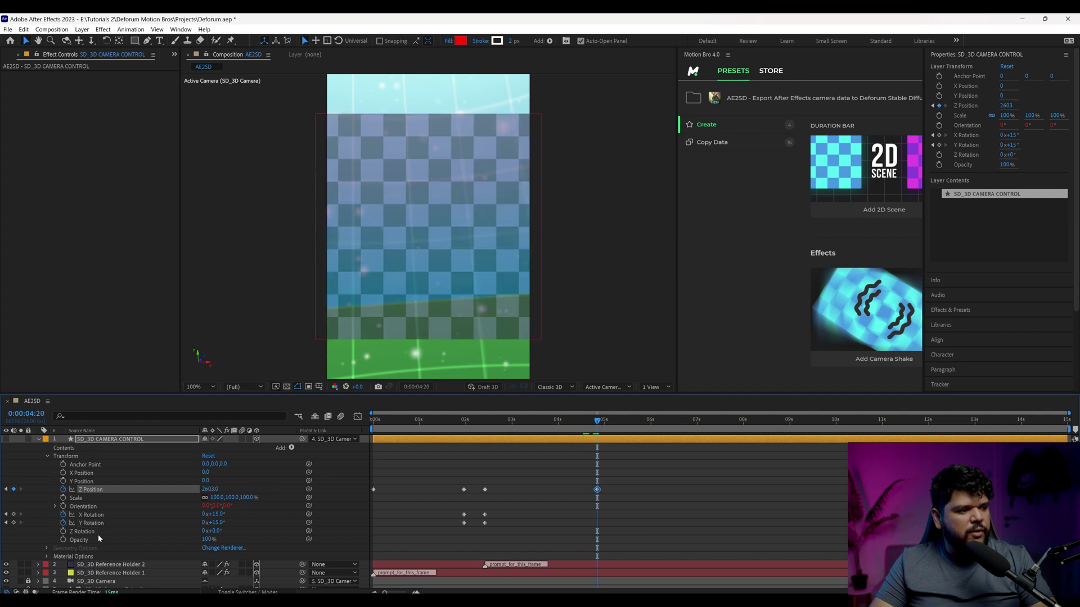
left_click_drag(499, 422, 488, 431)
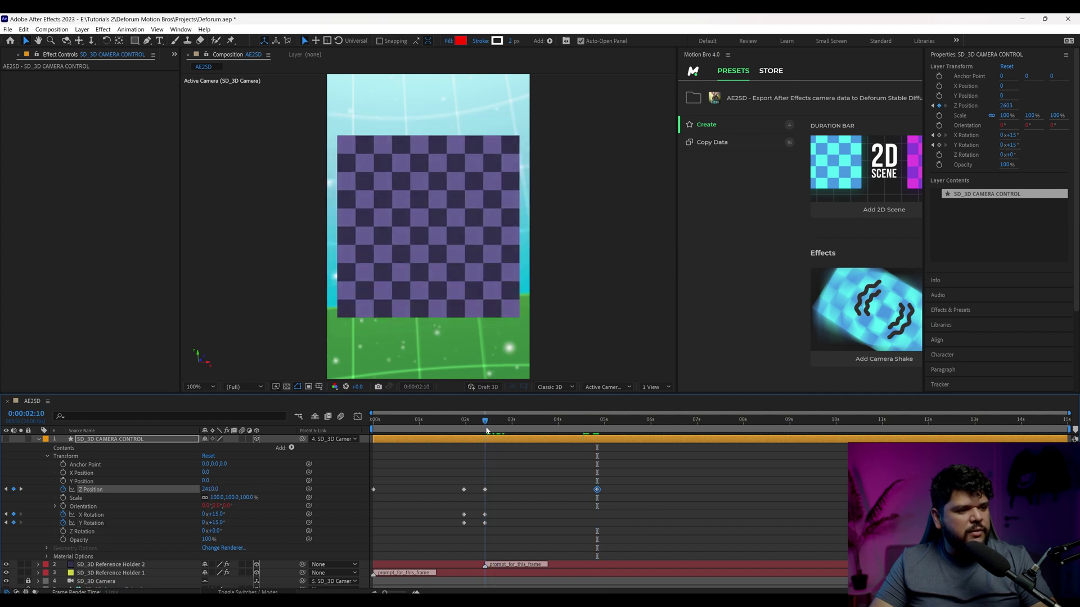
left_click(63, 532)
key("k")
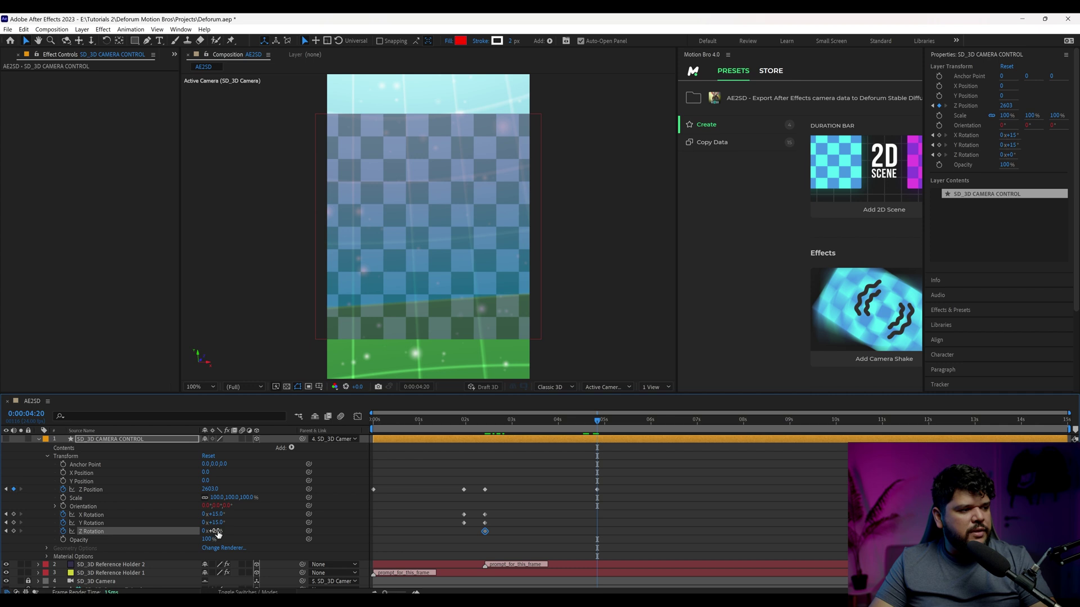
left_click_drag(218, 534, 220, 531)
left_click_drag(597, 420, 467, 430)
key("space")
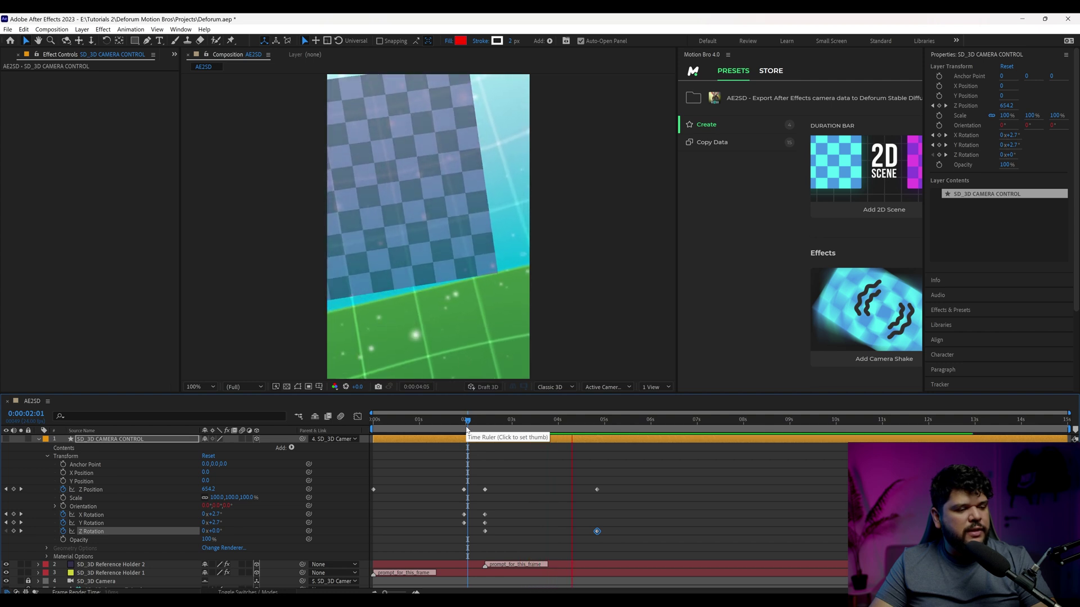
left_click(597, 431)
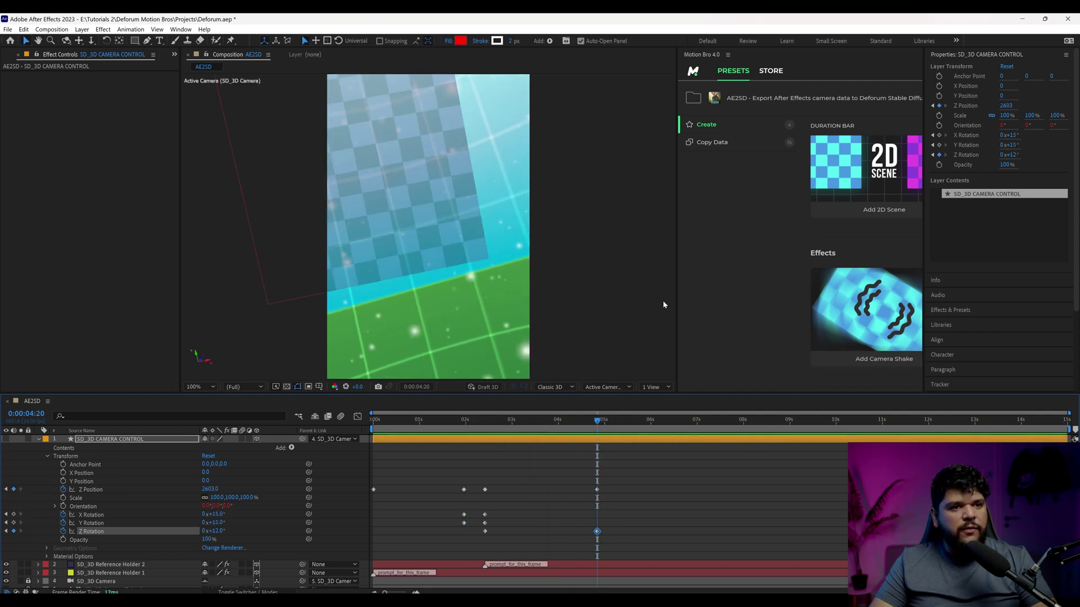
Step: Add a third reference layer with a prompt marker at 0:00:04:20 and preview the camera move from the start
left_click_drag(676, 291, 247, 298)
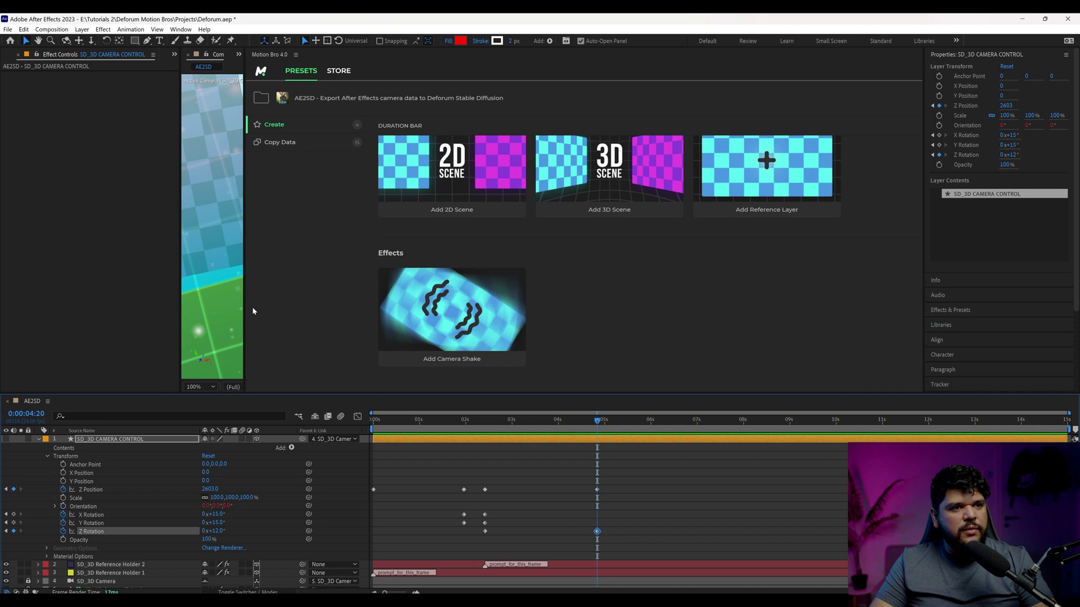
left_click(750, 213)
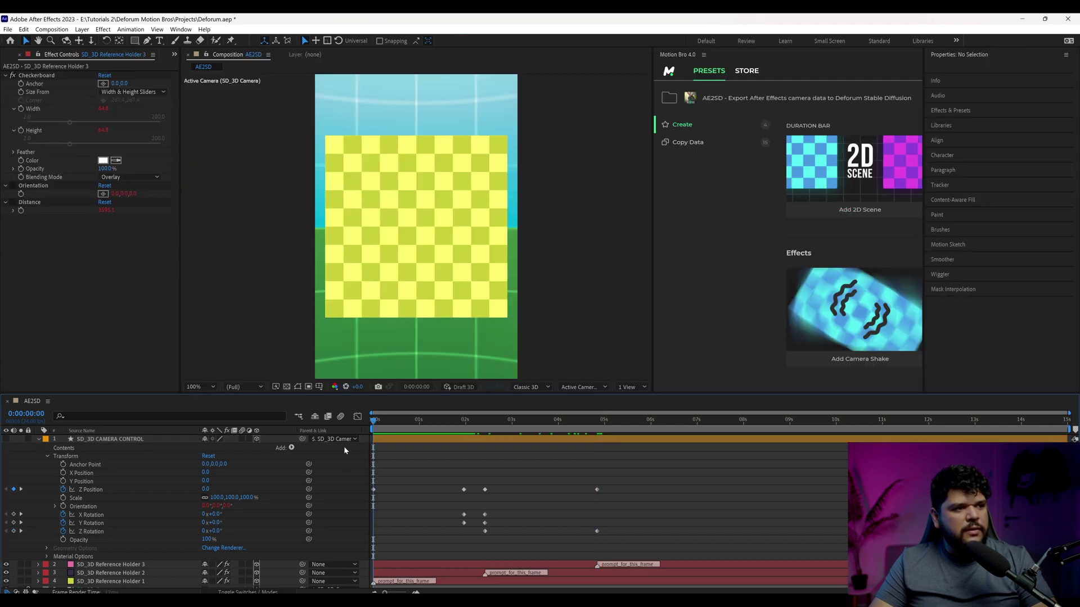
key("space")
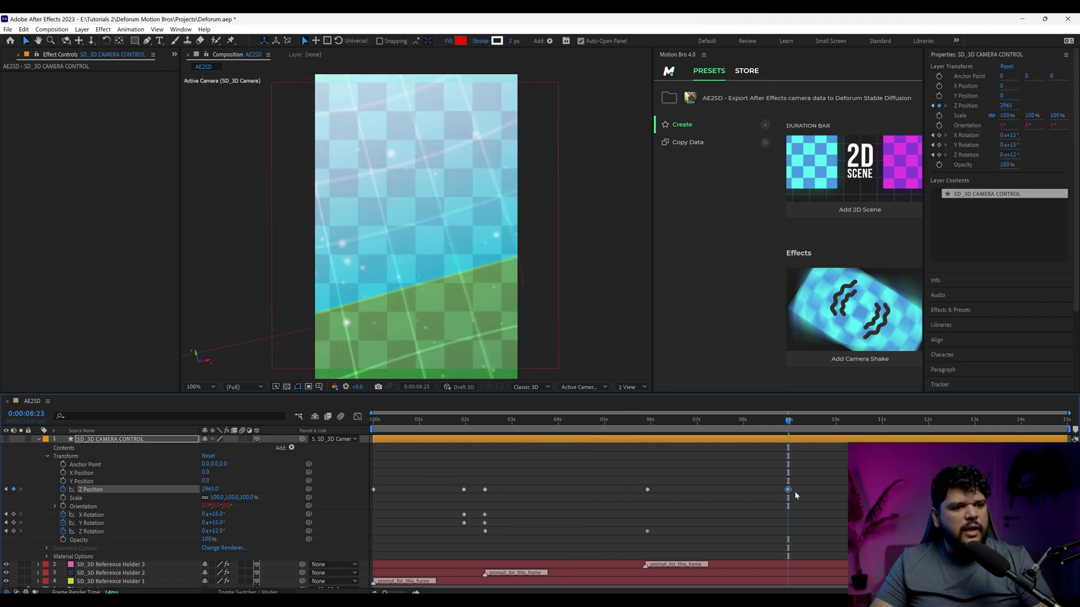
Step: Retime the 0:00:04:20 keyframes and prompt marker to about 0:00:05:22, place a final Z Position keyframe at about 10 seconds and preview
left_click_drag(789, 490, 840, 491)
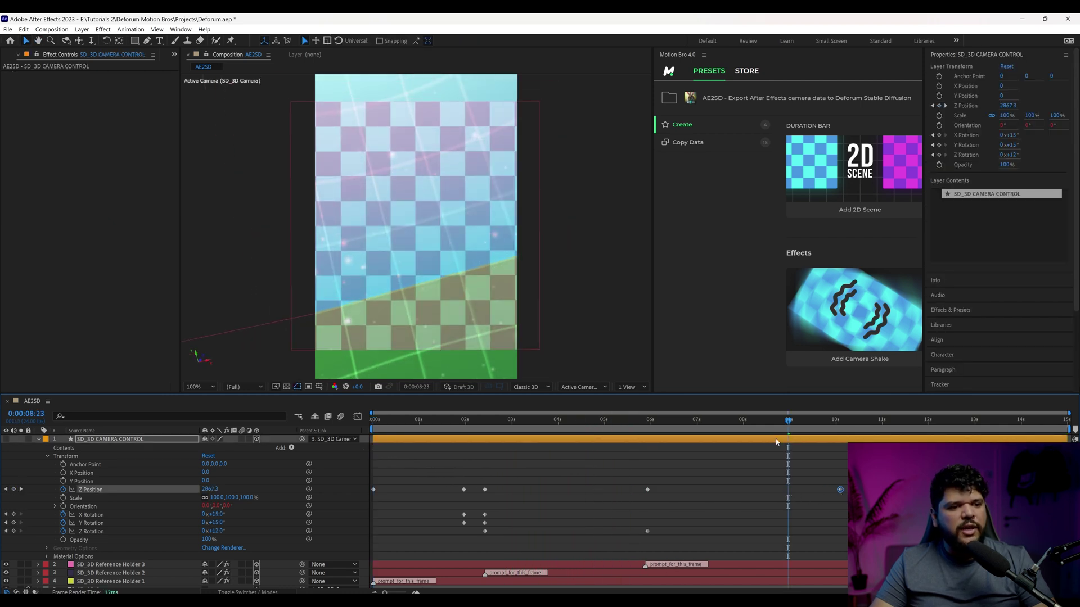
left_click_drag(757, 423, 418, 432)
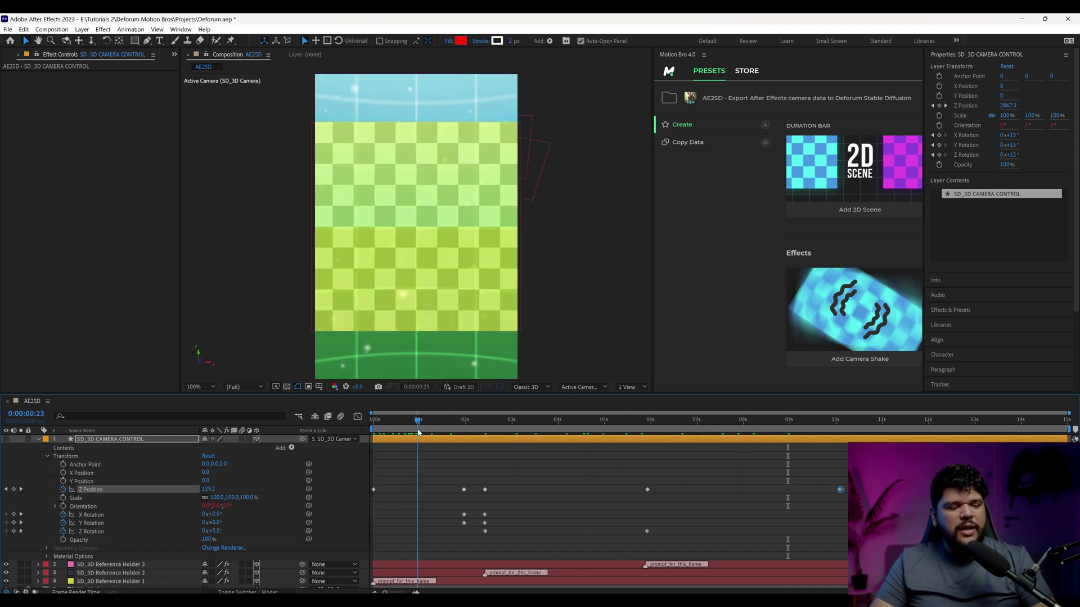
key("space")
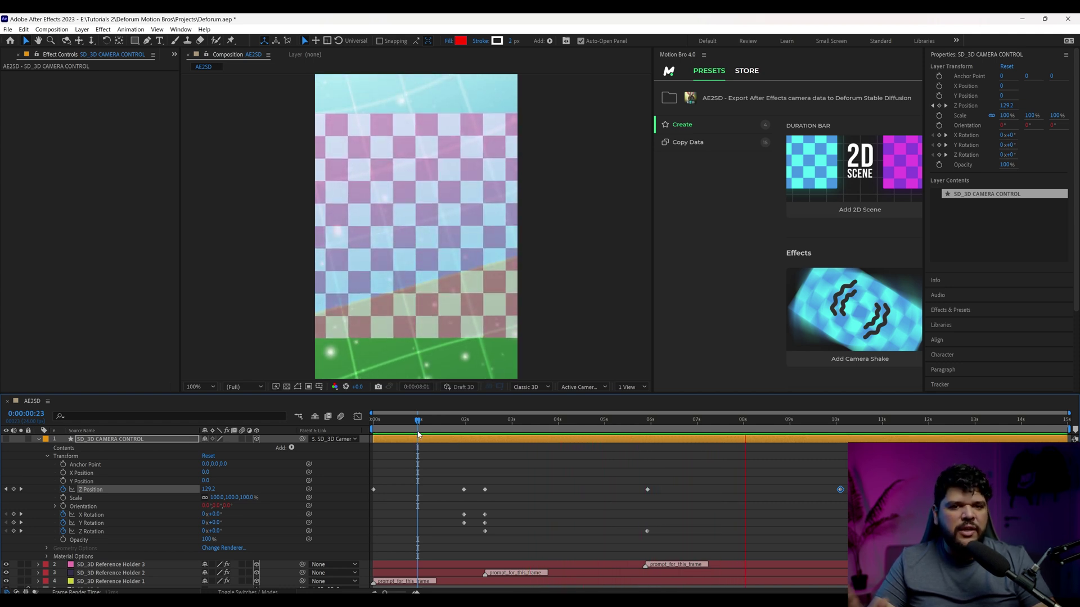
key("space")
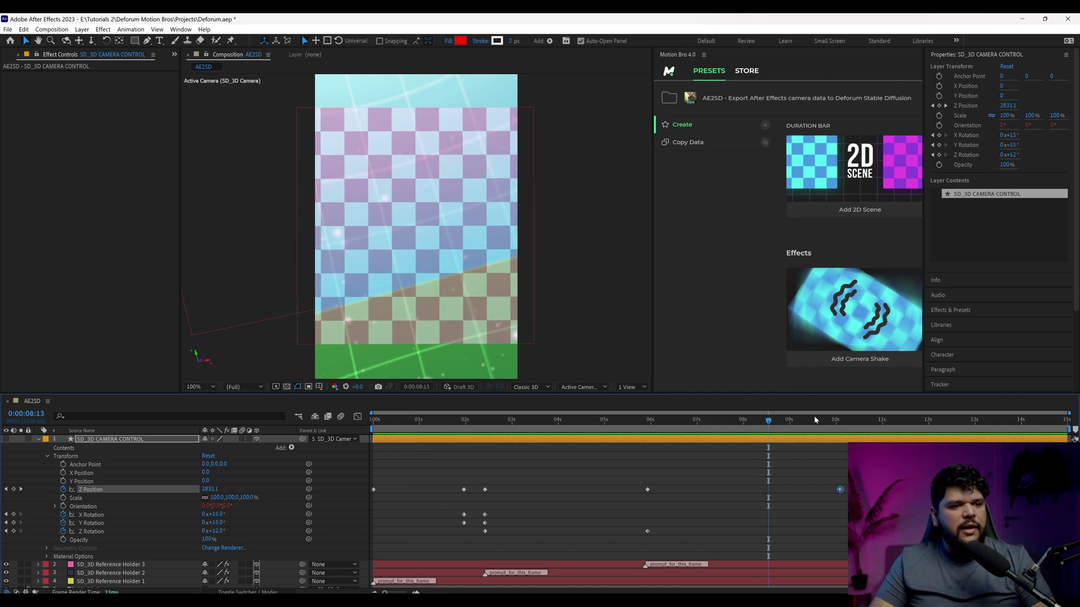
Step: Set the final Z Position keyframe to 3309 at 0:00:10:06 and shift it towards the end of the timeline
key("Delete")
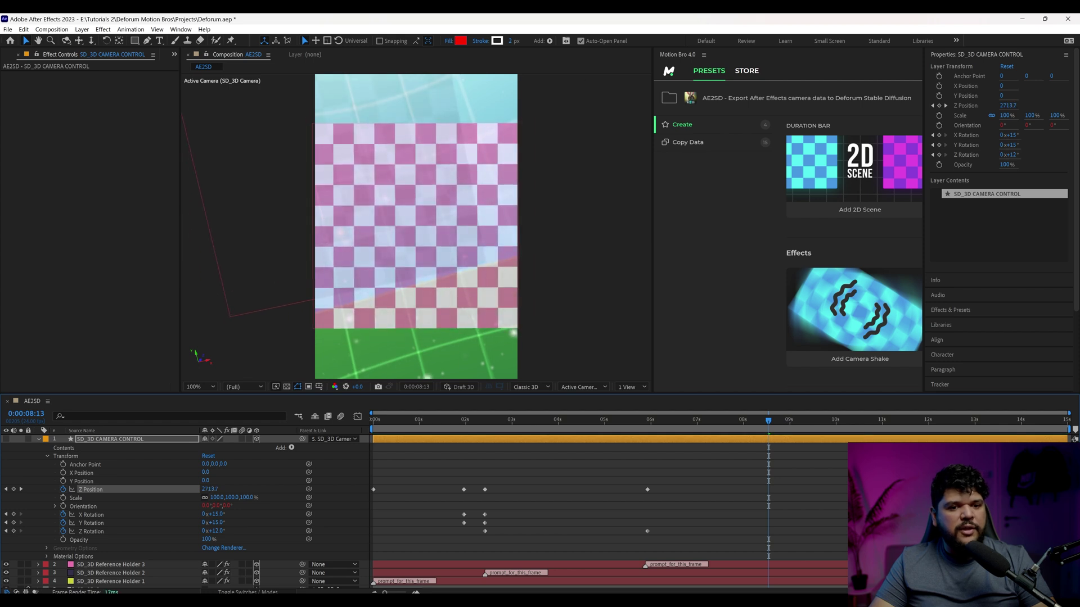
left_click_drag(1067, 490, 847, 490)
left_click_drag(834, 423, 848, 431)
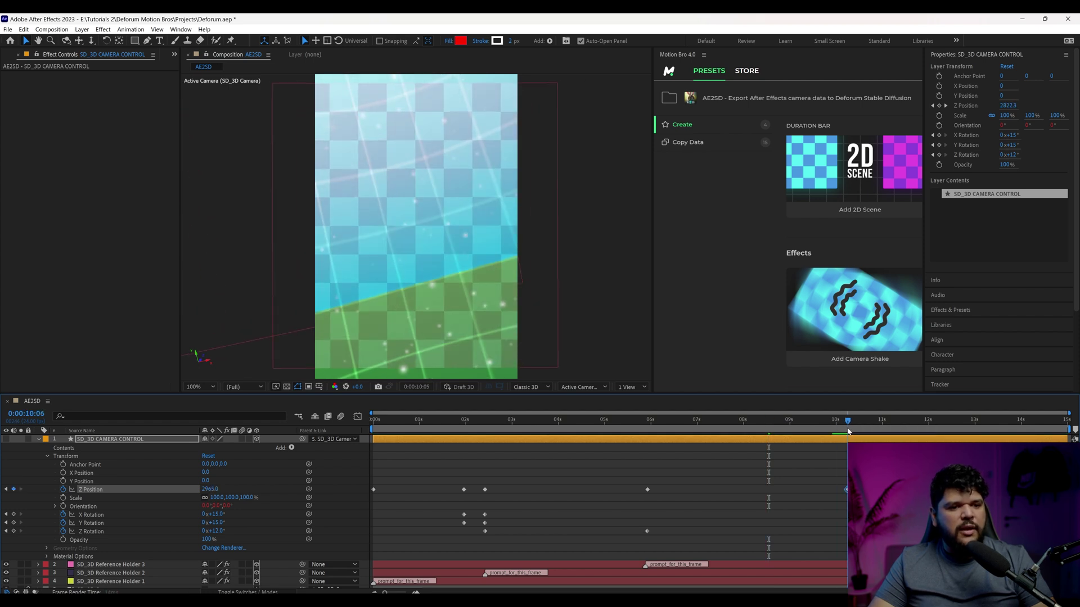
left_click_drag(208, 494, 326, 489)
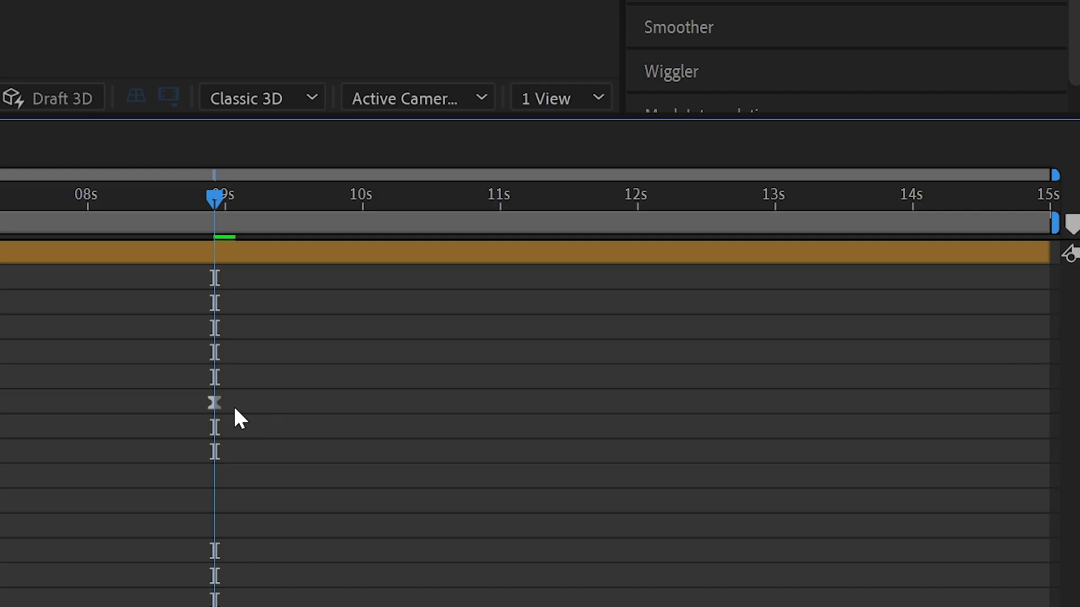
left_click_drag(216, 405, 1052, 423)
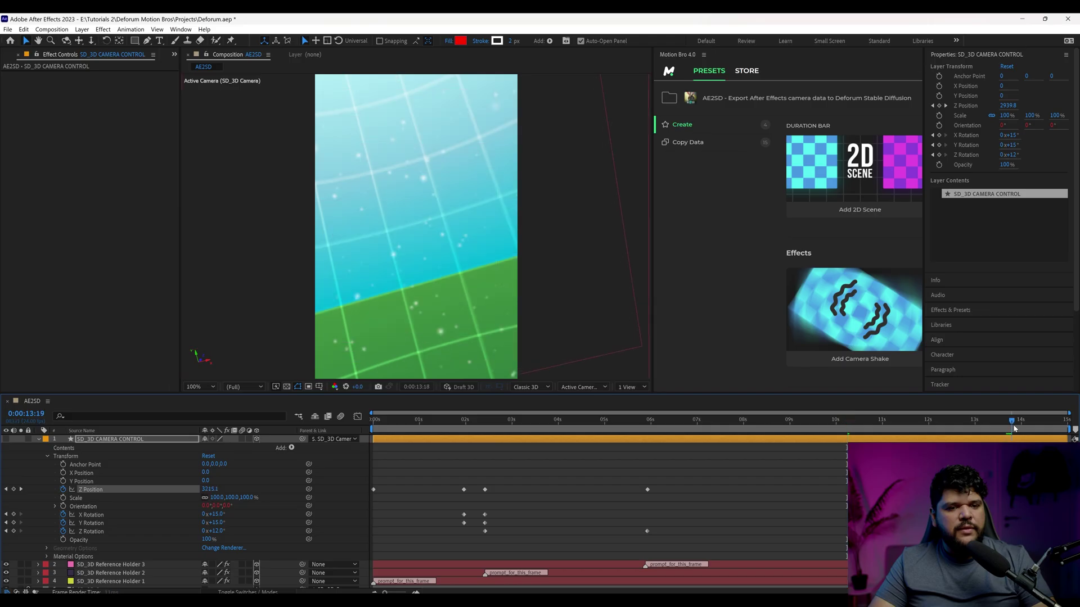
Step: Preview the camera move from 0:00:05:21, raise the final Z Position value further and add a fourth reference holder
left_click_drag(731, 467, 645, 474)
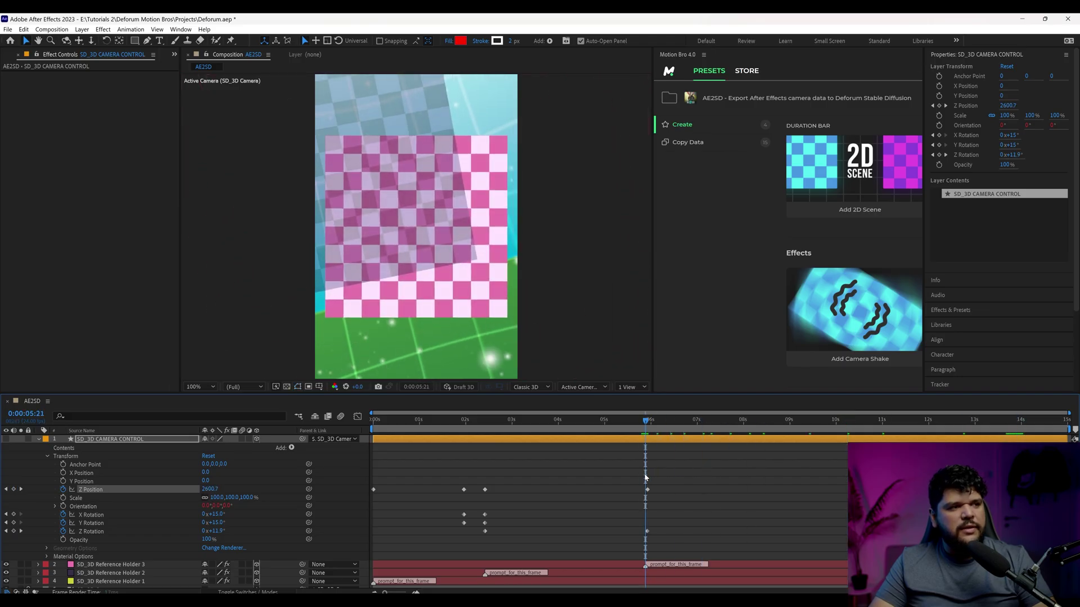
key("space")
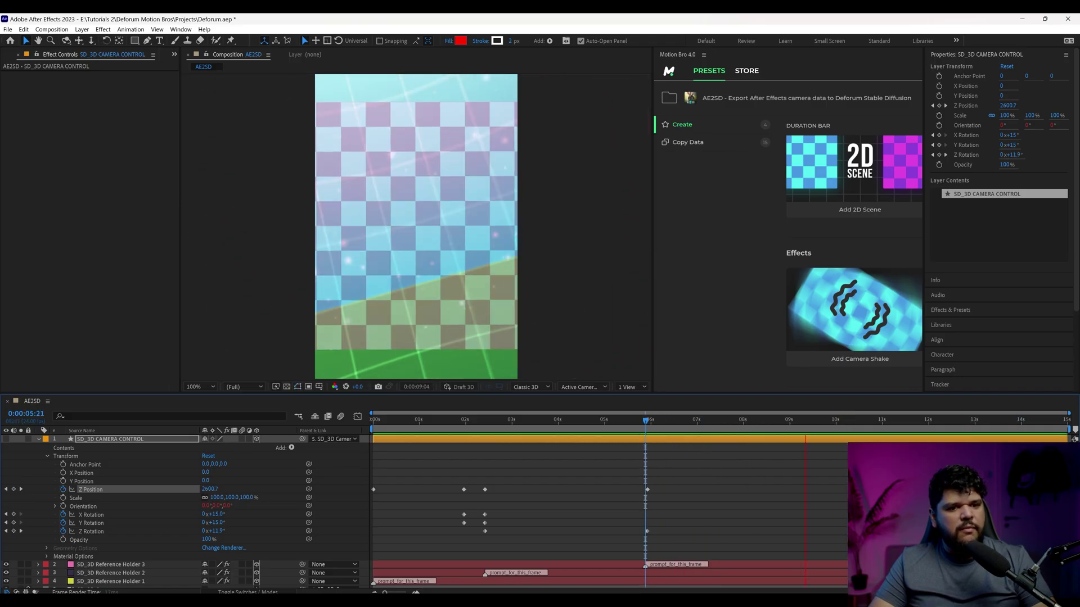
key("space")
left_click_drag(209, 489, 225, 490)
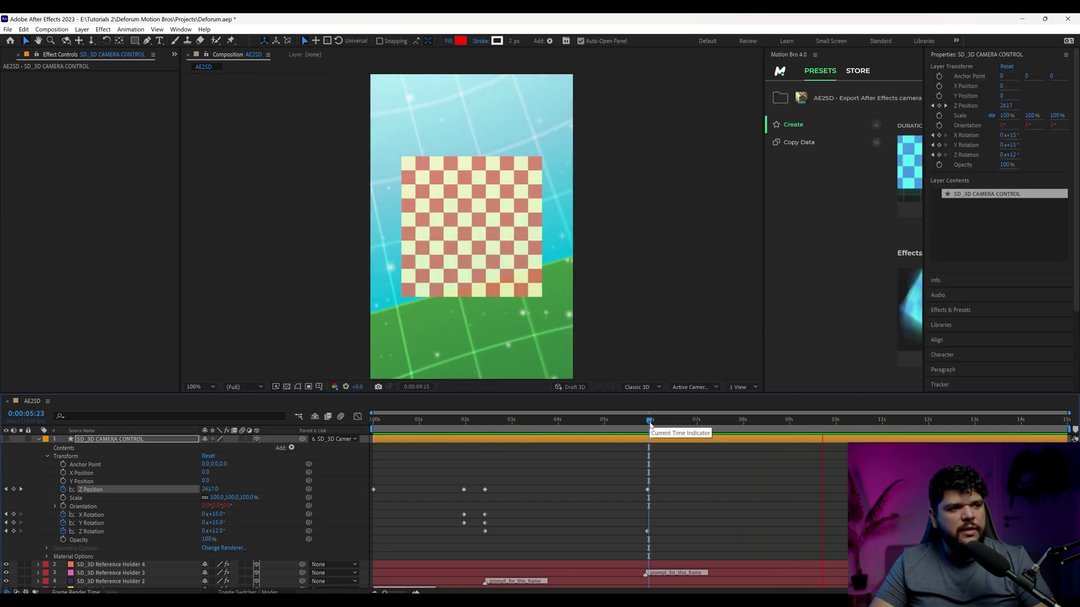
Step: Add hold-value keyframes for the camera control's Y Rotation and X Rotation at 0:00:05:22
left_click(647, 421)
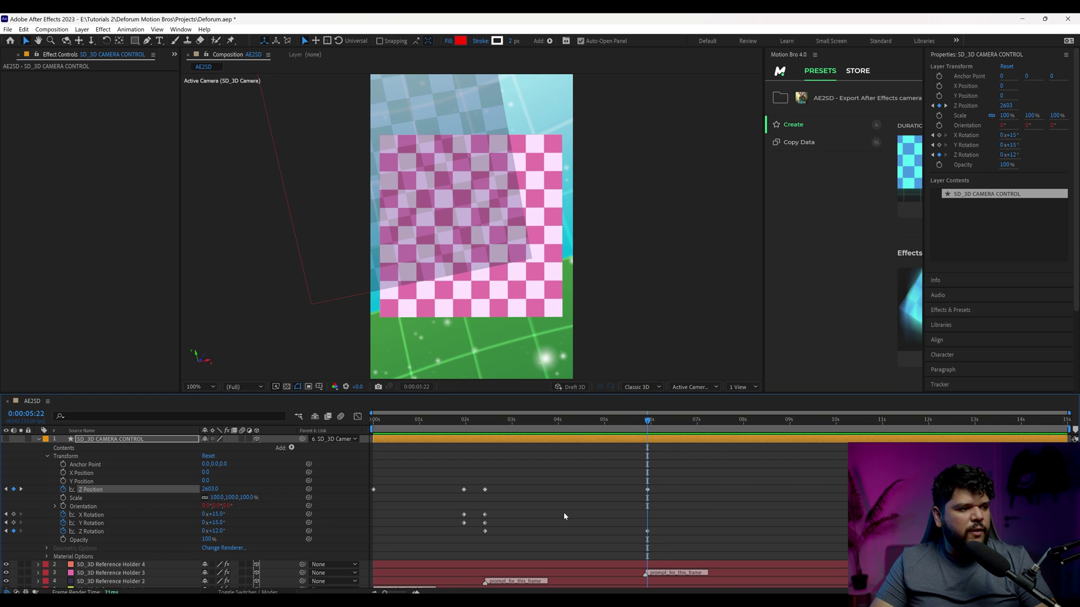
left_click(14, 522)
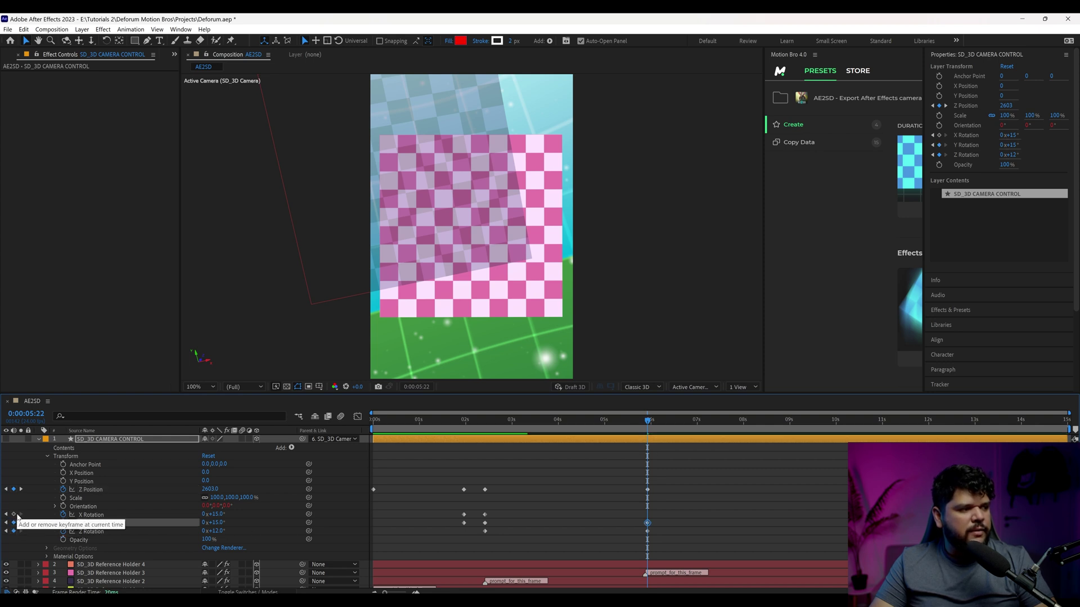
left_click(14, 514)
Step: Set the camera control's X Rotation to 23° and Y Rotation to 21° at 0:00:11:09 and preview the move
key("space")
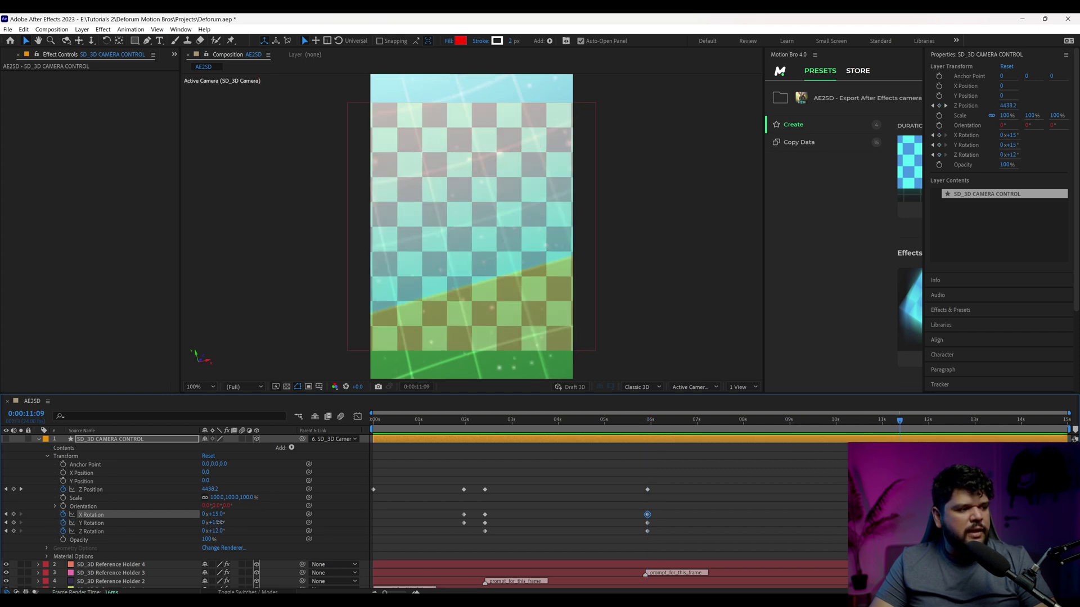
left_click_drag(218, 522, 223, 514)
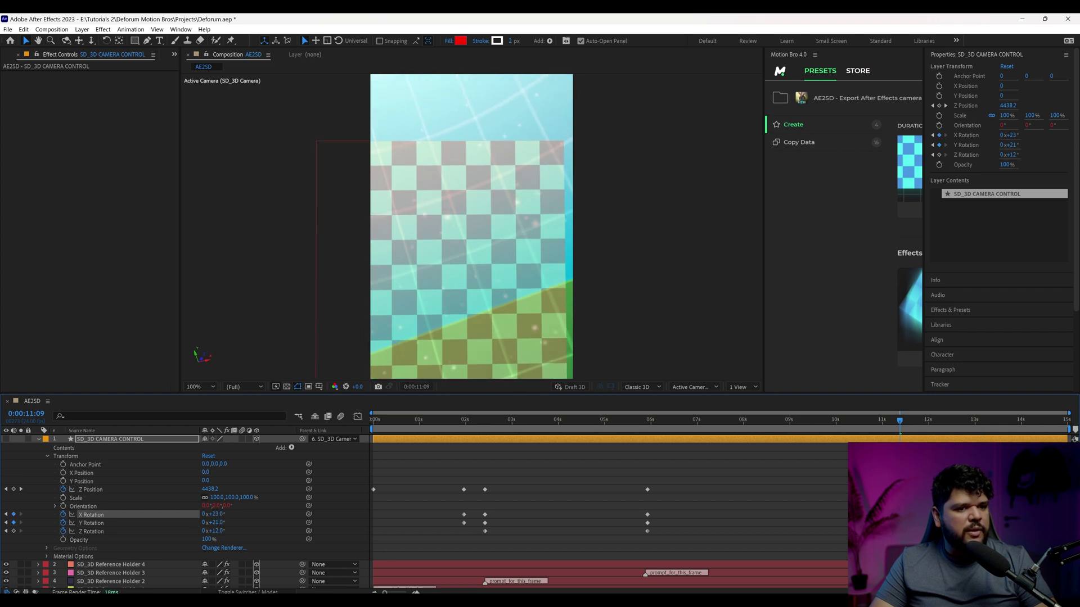
left_click_drag(739, 430, 659, 447)
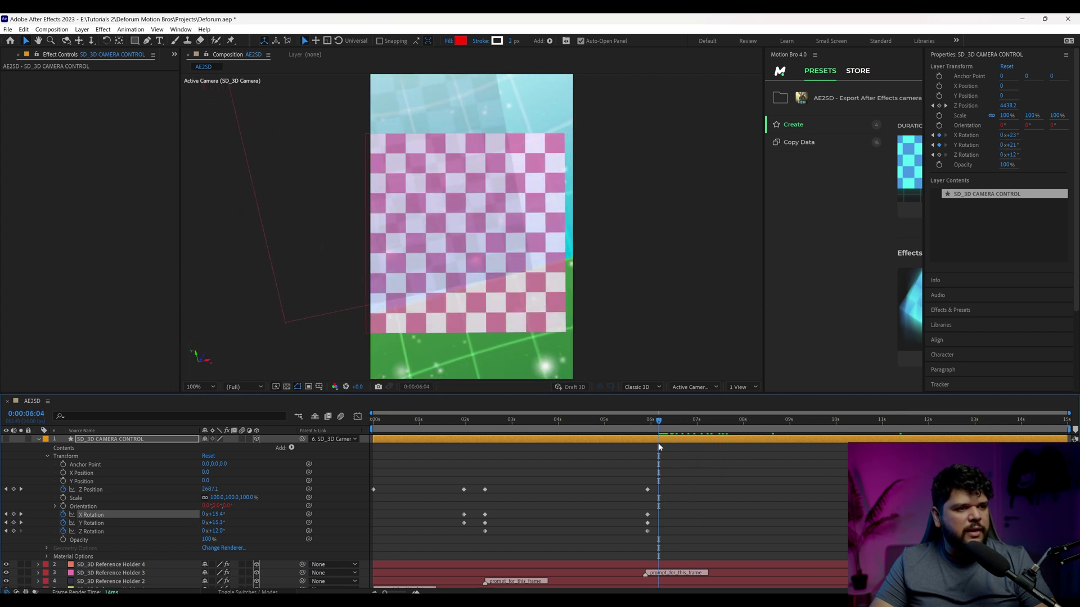
key("space")
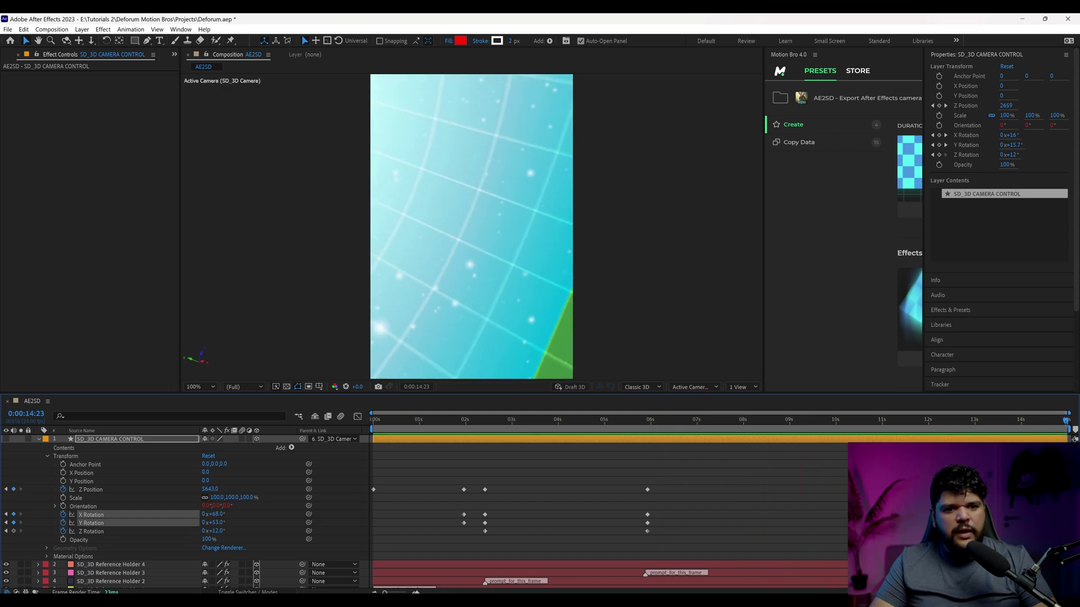
left_click_drag(1060, 458, 376, 457)
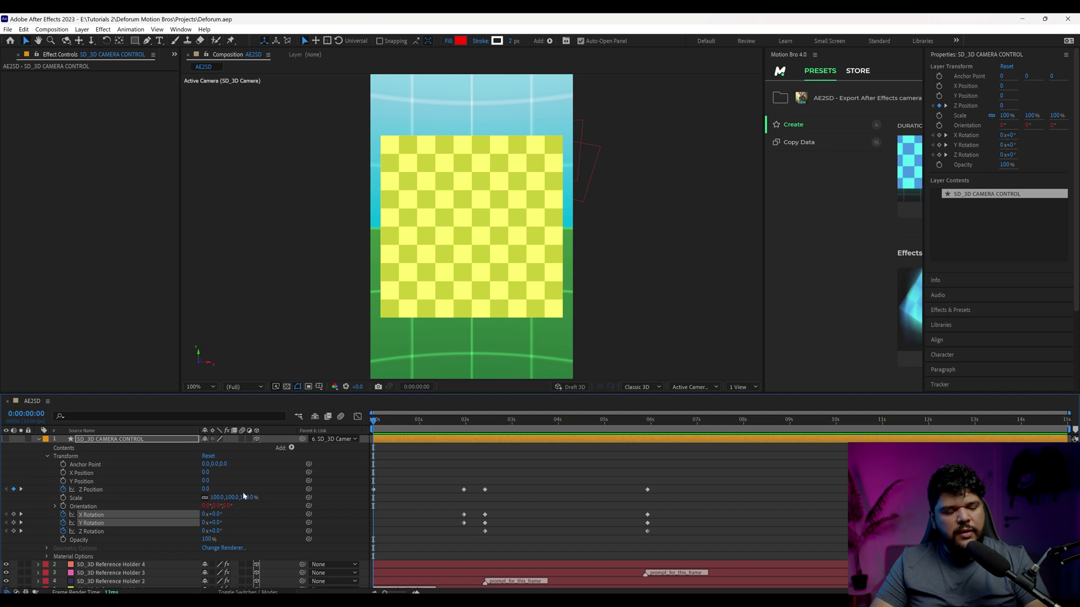
Step: Select all of the camera control's keyframes, apply Easy Ease to them and return to the start of the timeline
left_click_drag(375, 422, 652, 520)
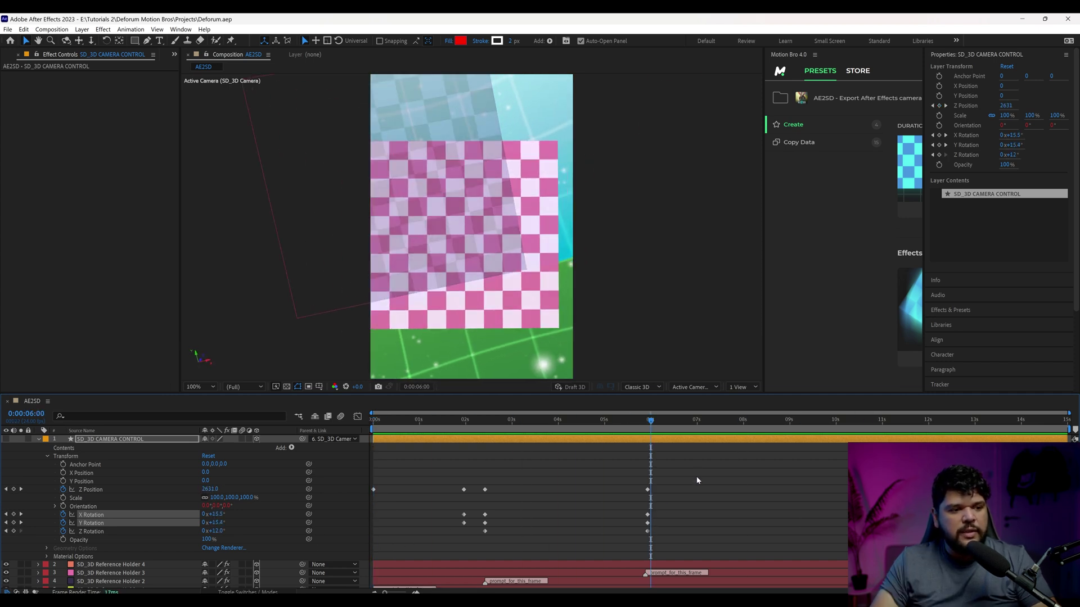
left_click_drag(696, 481, 334, 572)
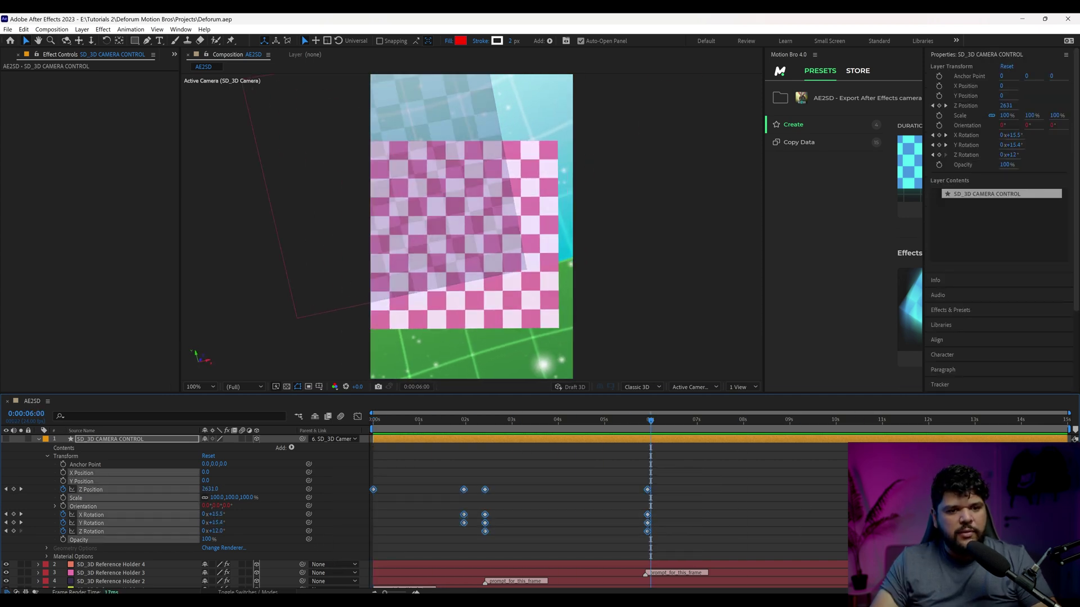
left_click_drag(846, 484, 351, 543)
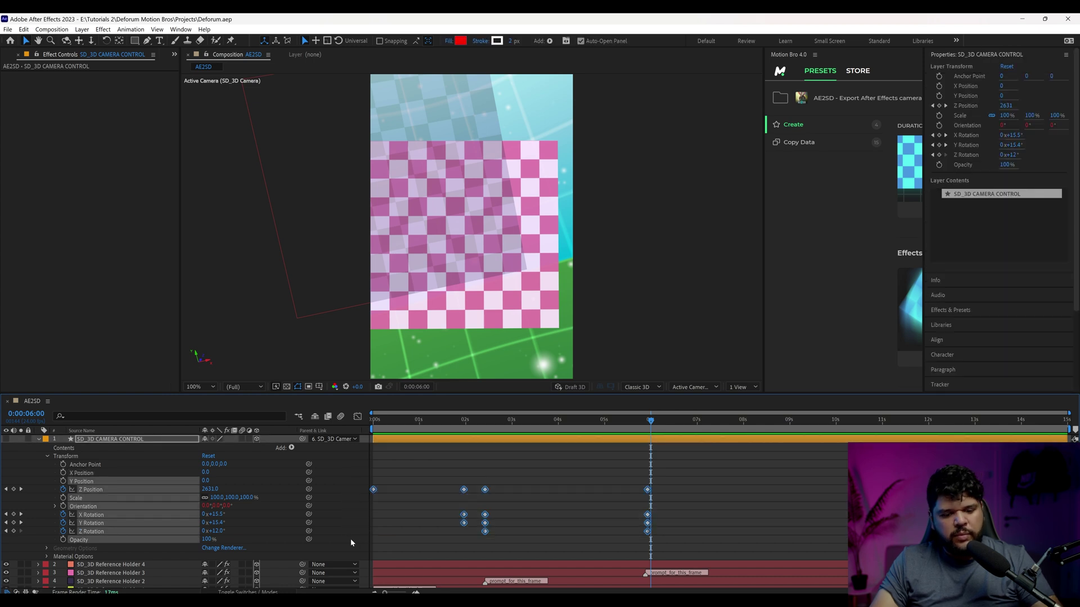
key("Home")
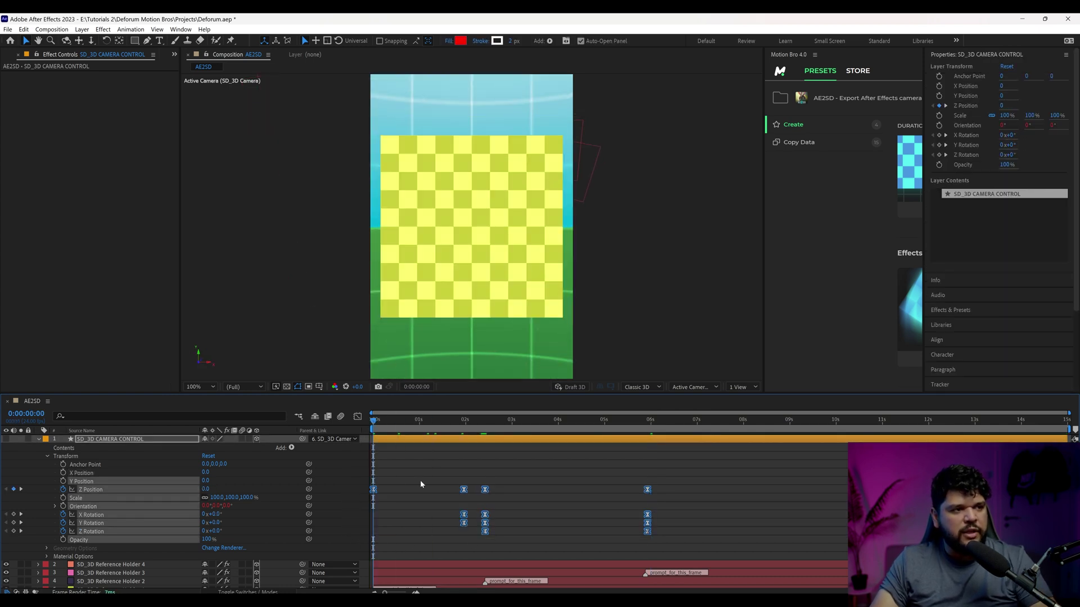
Step: Deselect the camera control's keyframes and preview the eased camera animation from the start of the timeline
left_click(420, 480)
key("space")
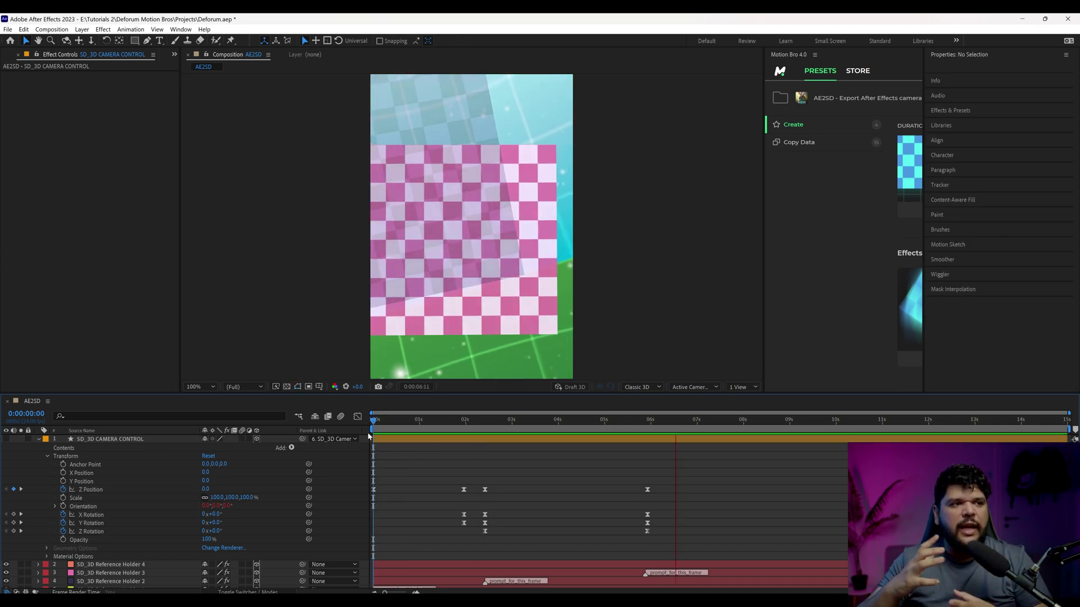
key("space")
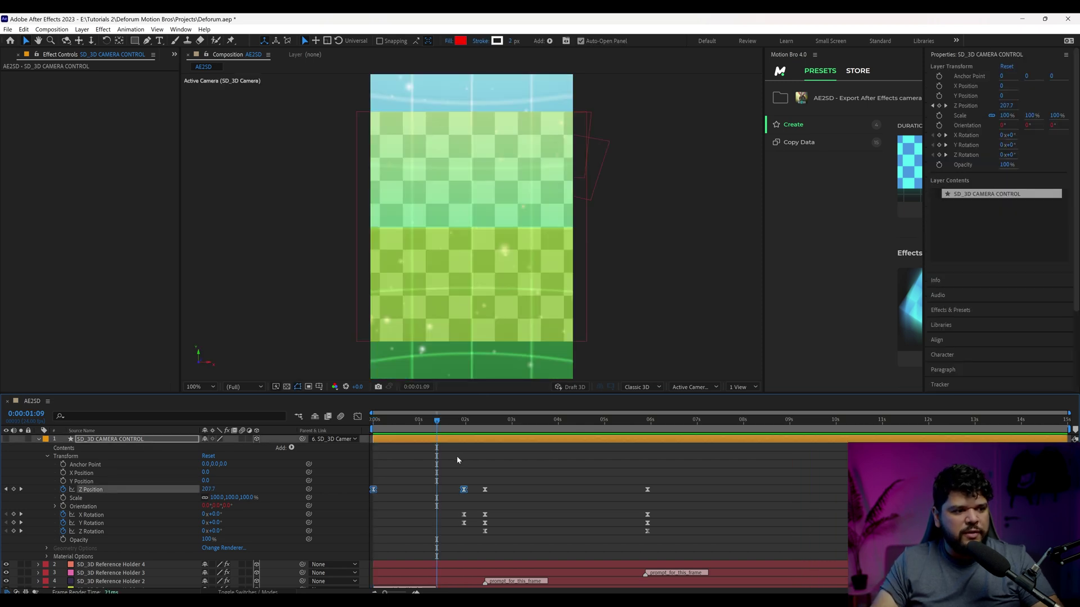
Step: Select the first two Z Position keyframes of the camera control and show their speed graph in the Graph Editor
left_click_drag(467, 473, 369, 497)
left_click_drag(331, 368, 331, 370)
left_click(643, 319)
left_click_drag(623, 326, 345, 363)
left_click(303, 146)
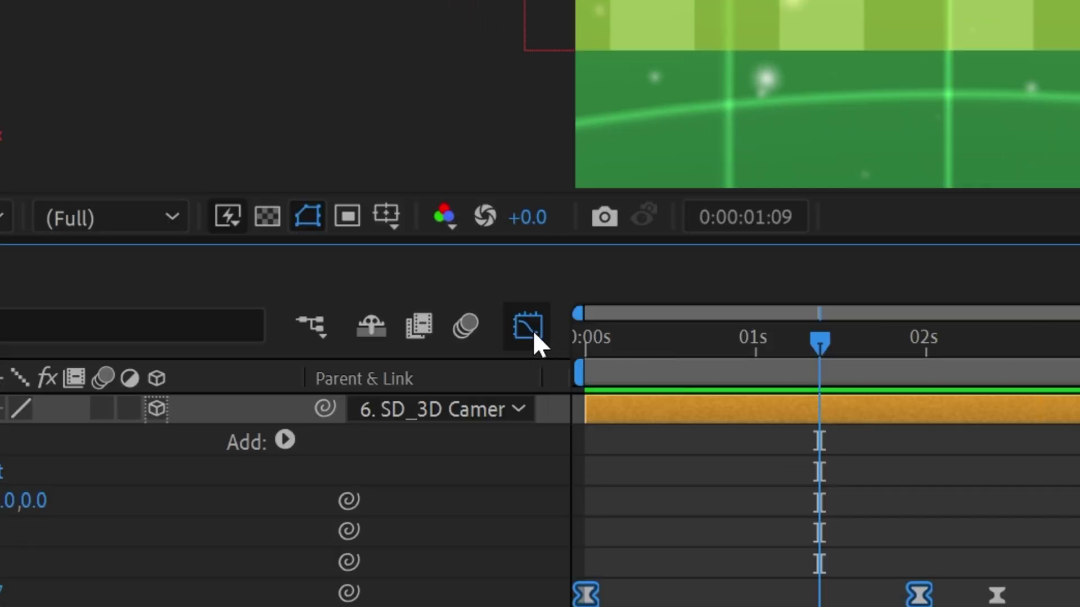
left_click(652, 578)
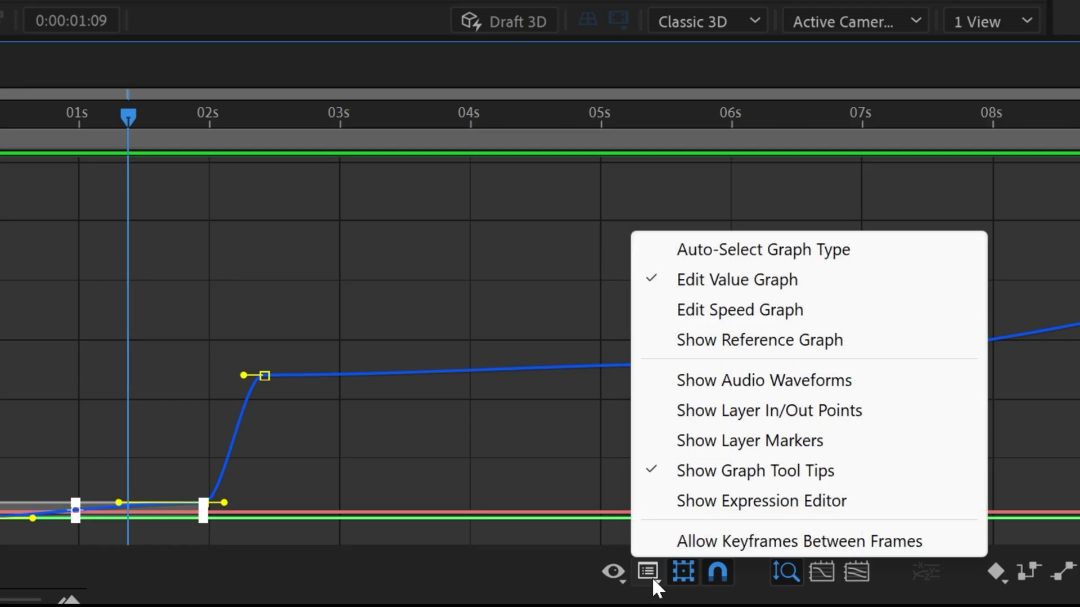
left_click(725, 312)
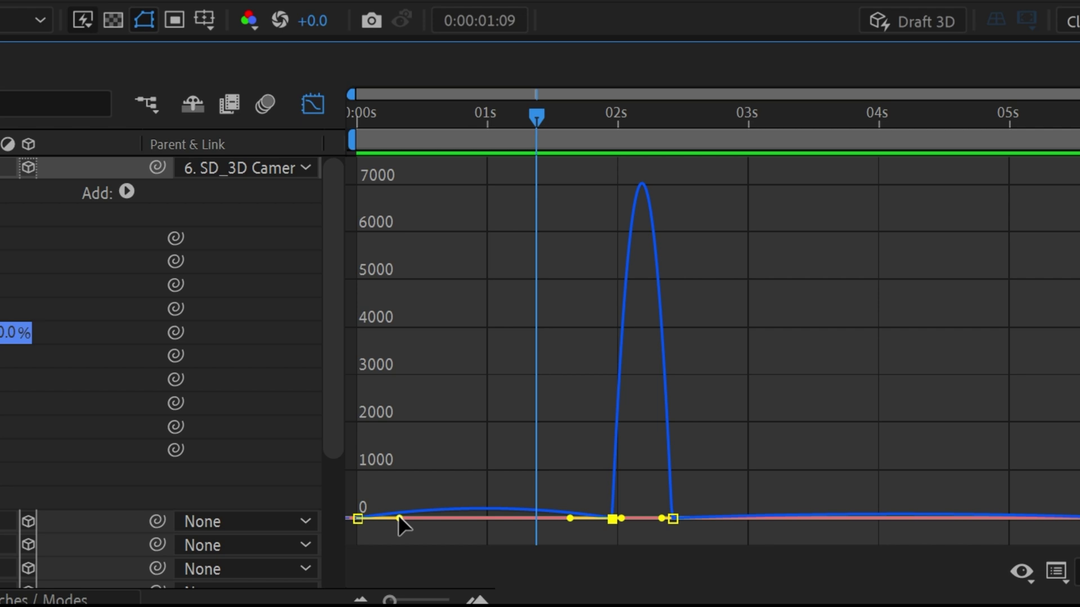
Step: Try extending the first Z Position keyframe's outgoing influence to about one second, preview the motion and pull the handle back
left_click_drag(398, 515, 508, 511)
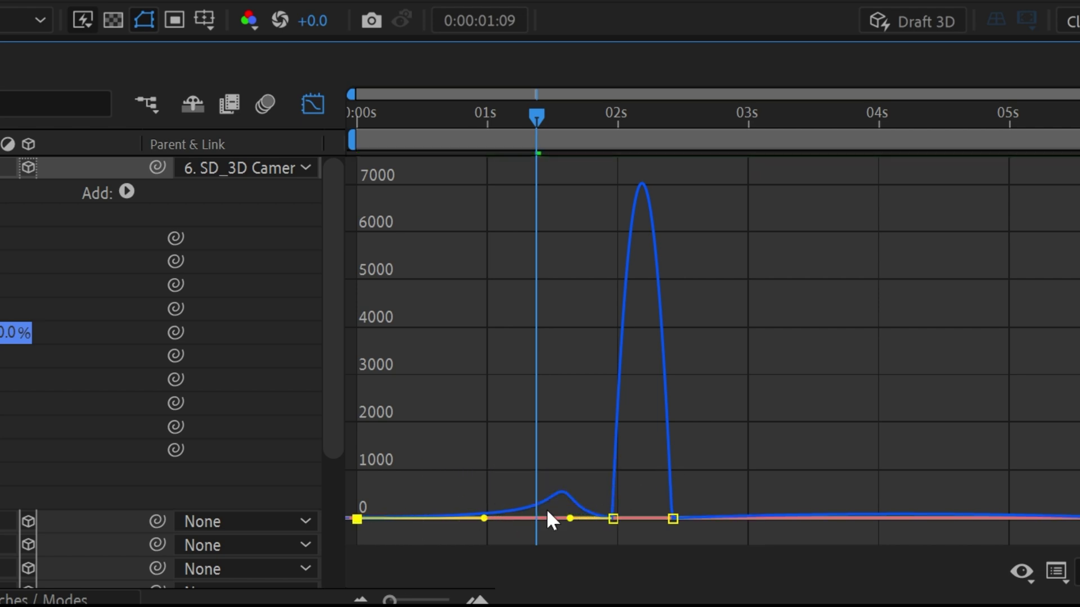
key("space")
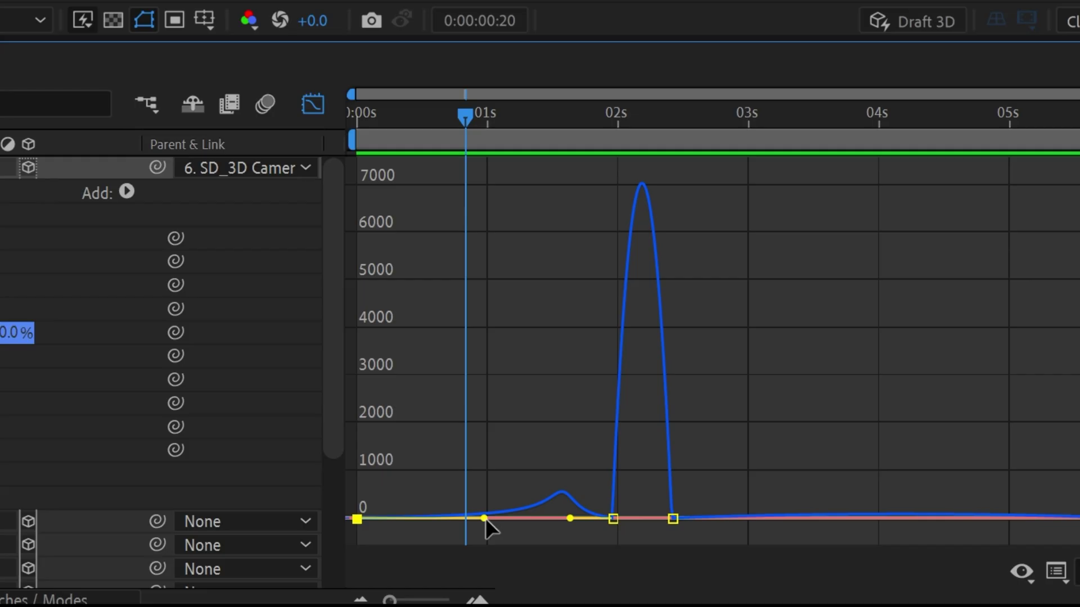
left_click_drag(419, 565, 387, 564)
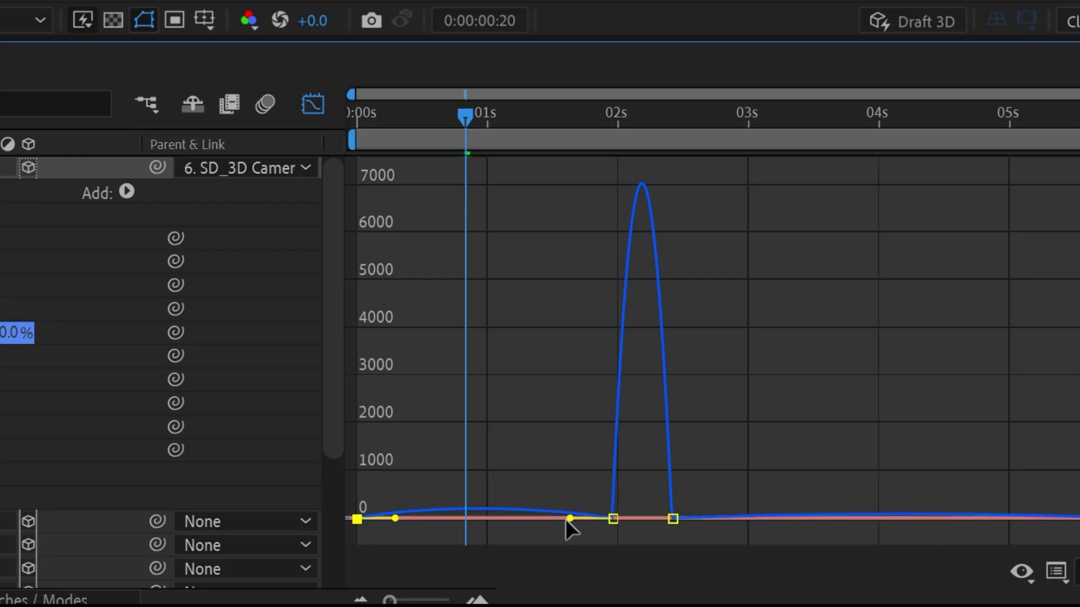
Step: Extend the second Z Position keyframe's incoming influence back to about one second and preview the move from the start
left_click_drag(567, 518, 472, 522)
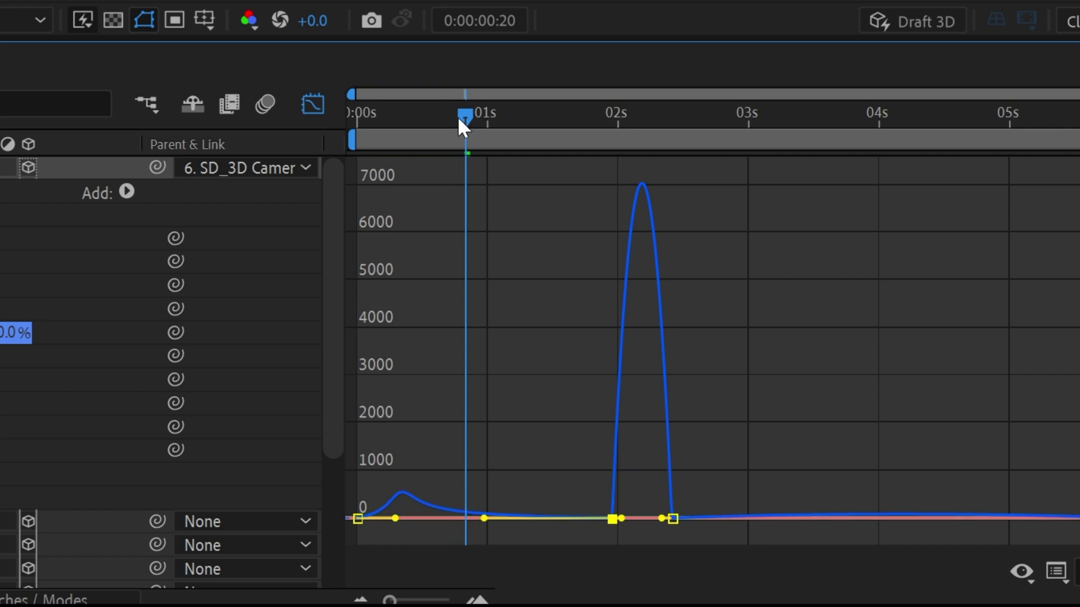
left_click_drag(457, 116, 349, 123)
key("space")
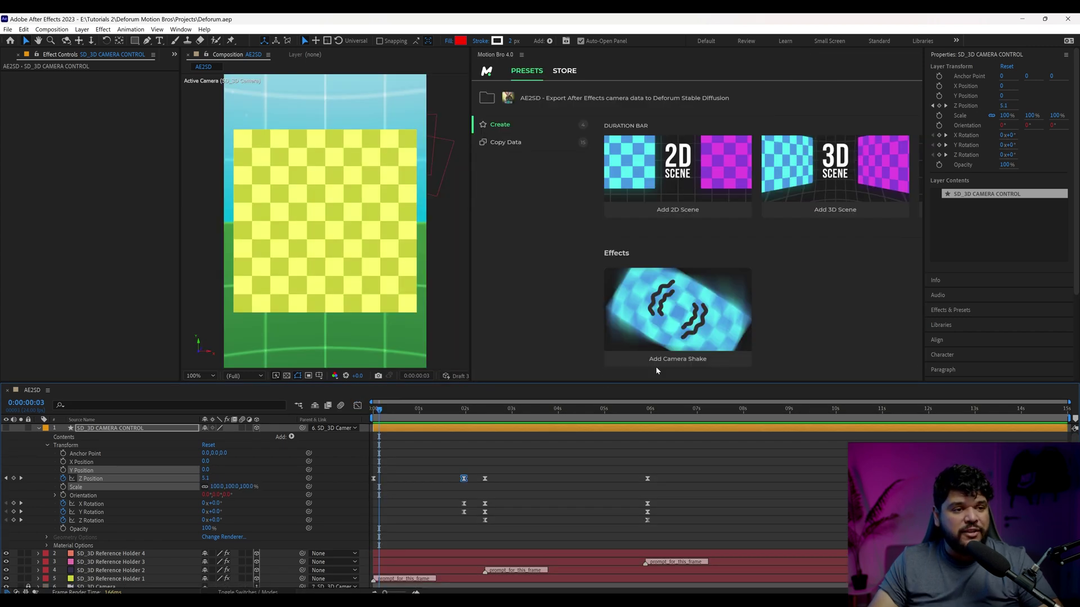
Step: Enlarge the timeline to reveal all layers and widen the Motion Bro panel
left_click_drag(622, 383, 641, 323)
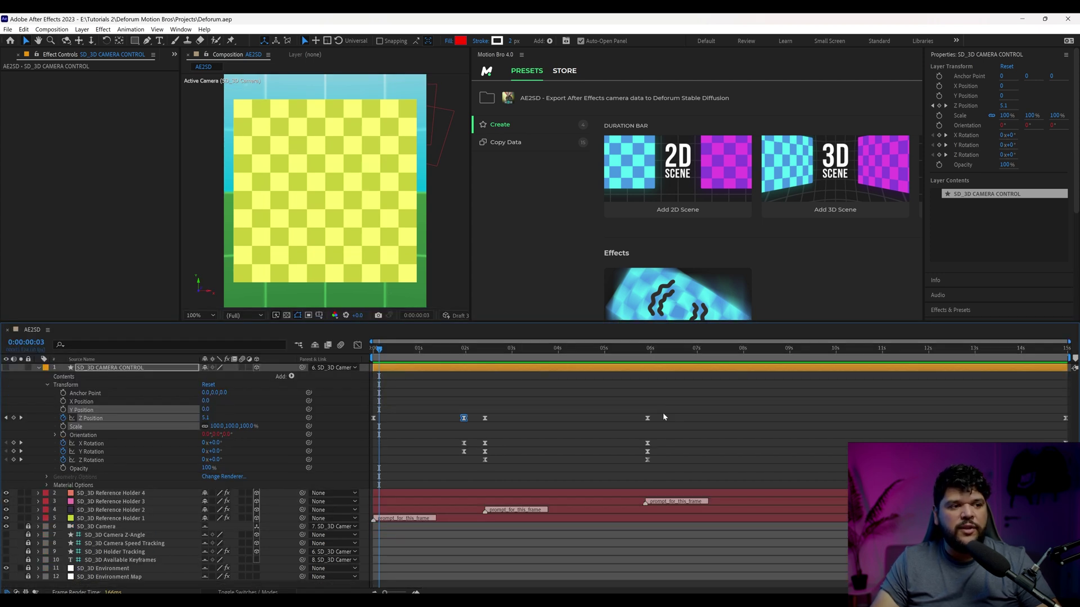
mouse_move(614, 323)
left_mouse_down()
mouse_move(613, 393)
mouse_move(613, 290)
mouse_move(611, 322)
left_mouse_up()
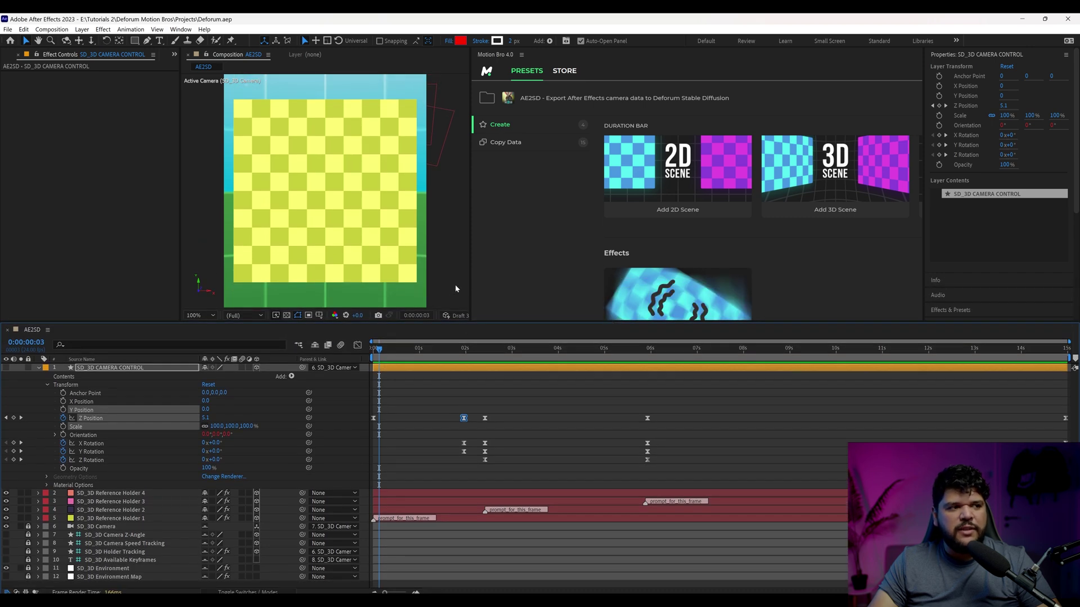
mouse_move(470, 232)
left_mouse_down()
mouse_move(562, 232)
mouse_move(471, 232)
left_mouse_up()
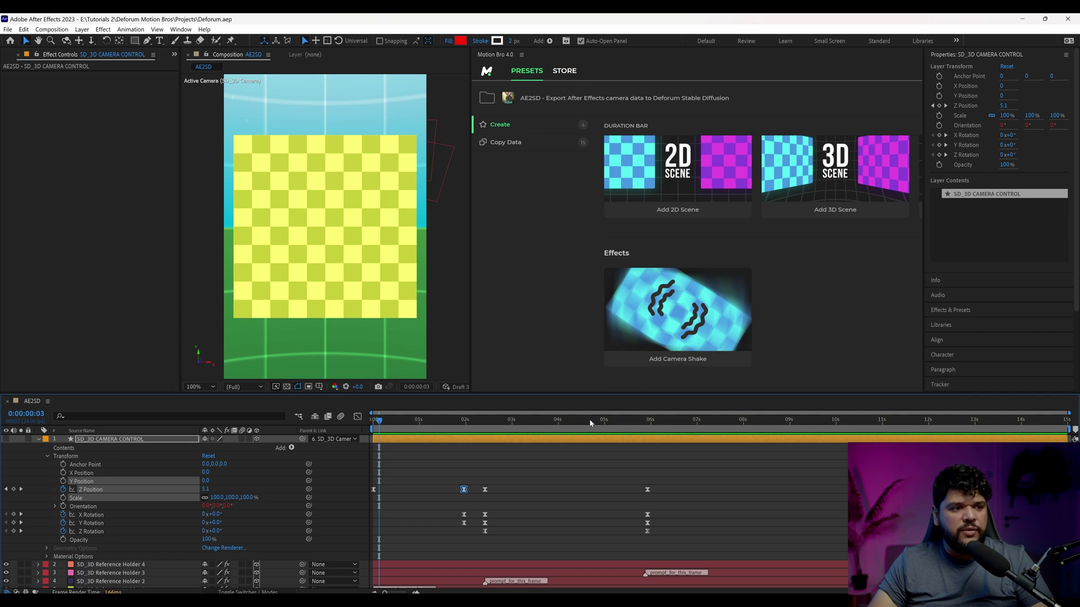
left_click_drag(602, 393, 595, 306)
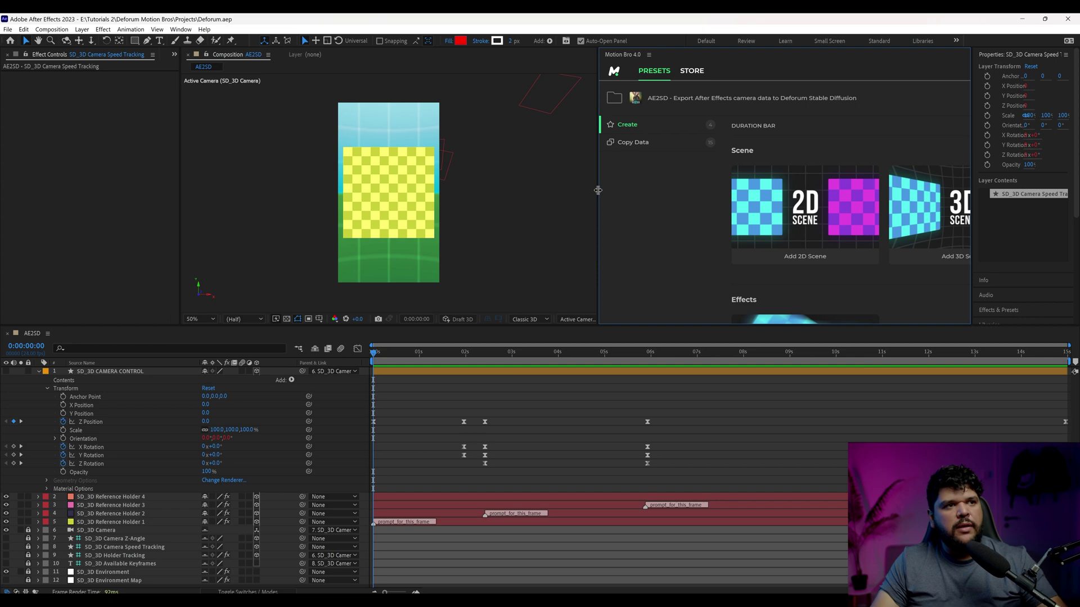
left_click_drag(595, 193, 443, 193)
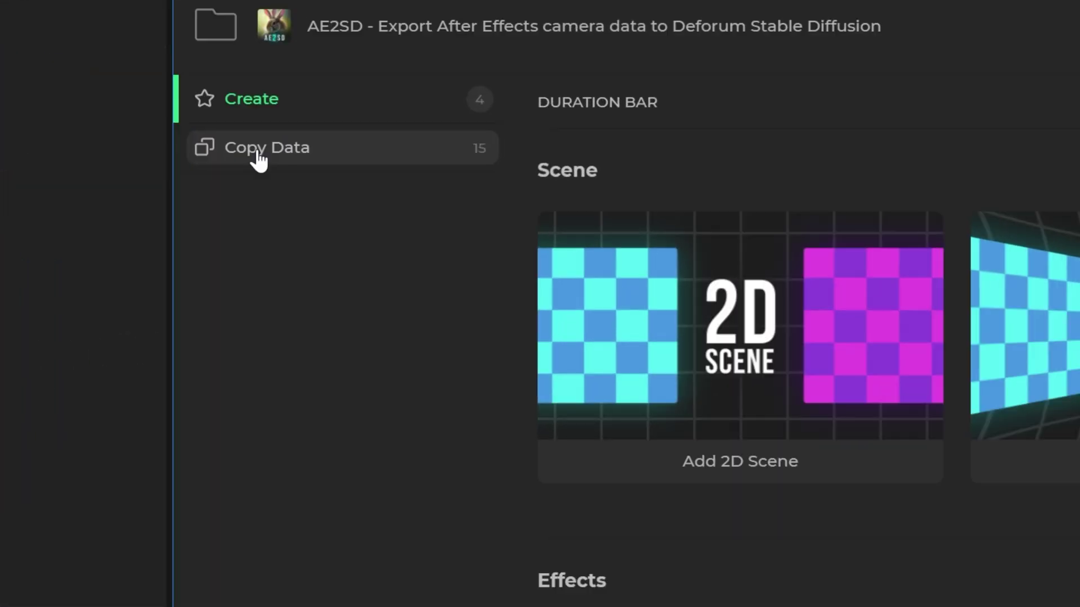
Step: Show AE2SD's list of animated properties that need copying to Deforum
left_click(259, 160)
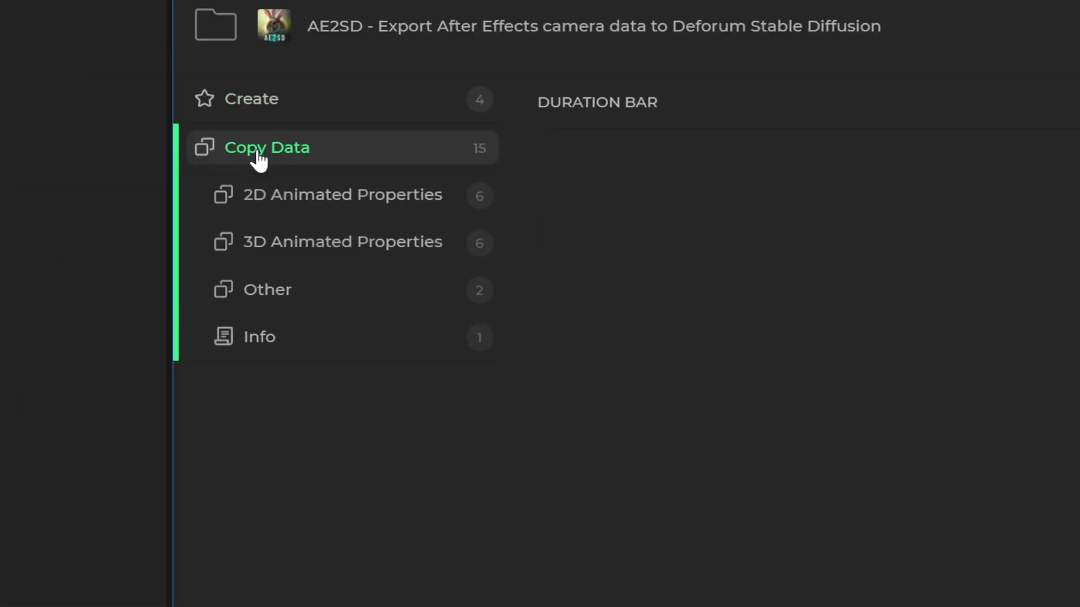
left_click(260, 340)
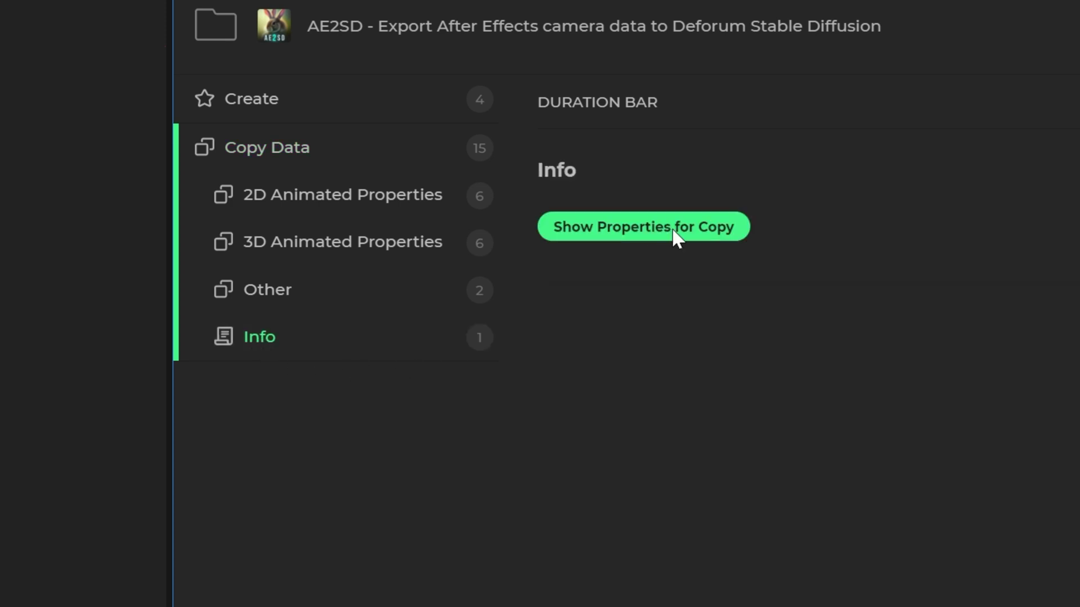
left_click(674, 231)
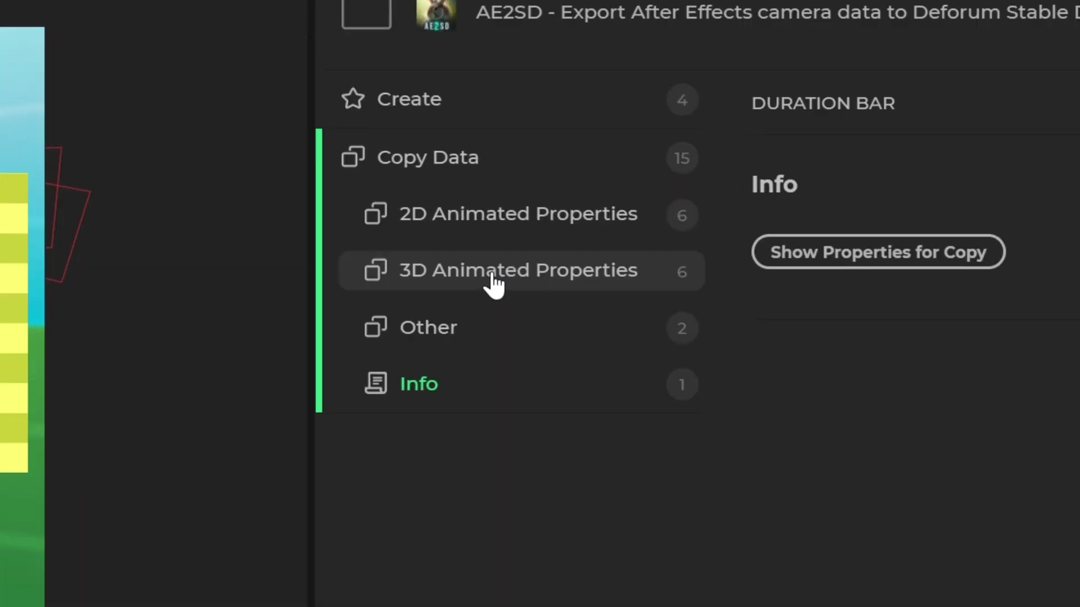
Step: Generate the 3D Translation Z data, switch to Stable Diffusion in the browser and paste it over Deforum's Translation Z motion value
left_click(494, 279)
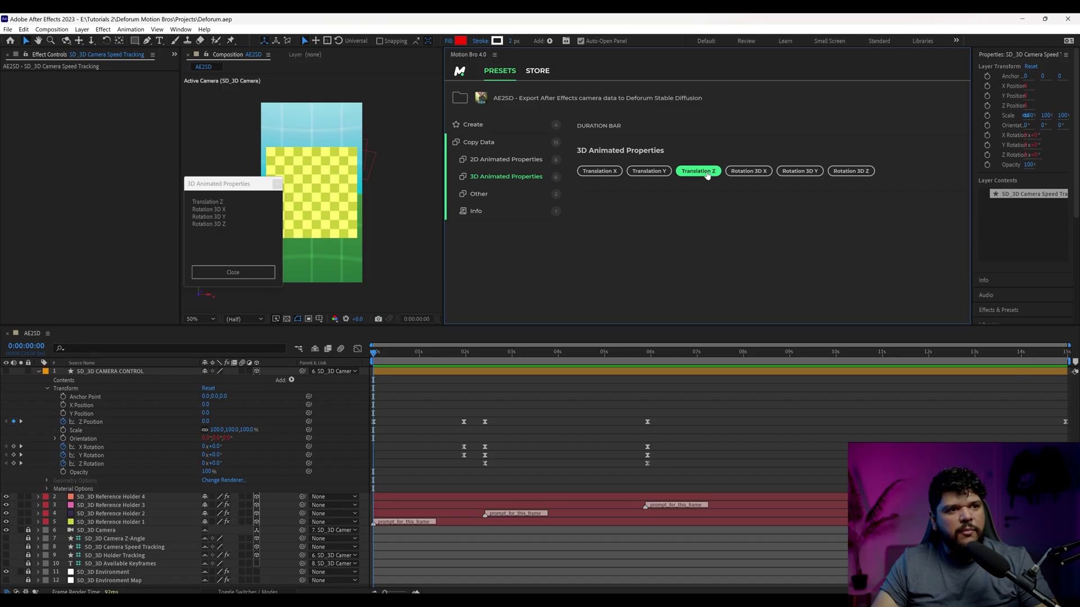
left_click(708, 176)
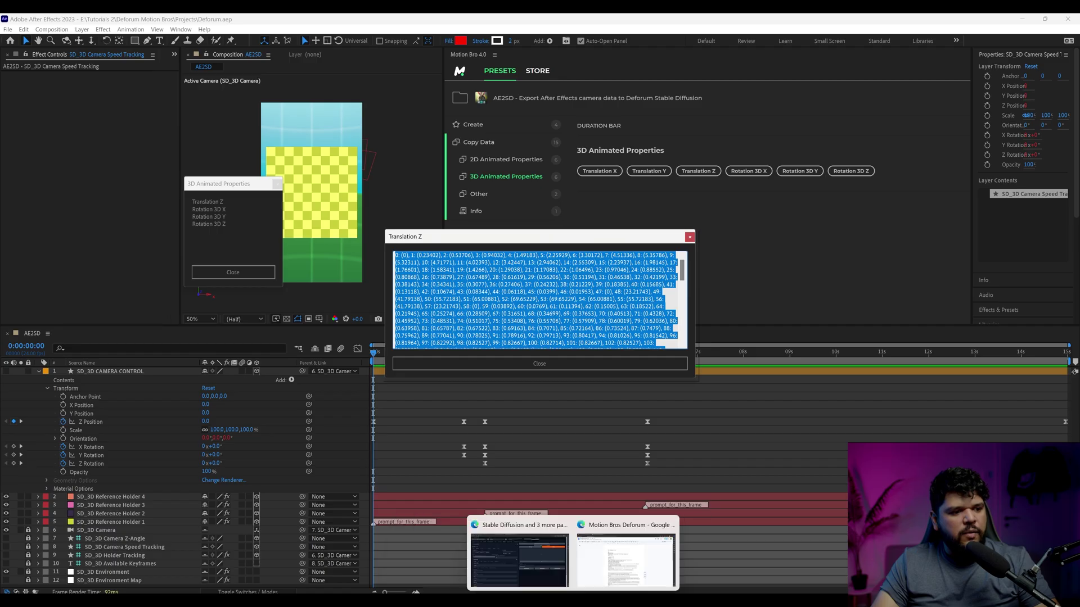
left_click(573, 600)
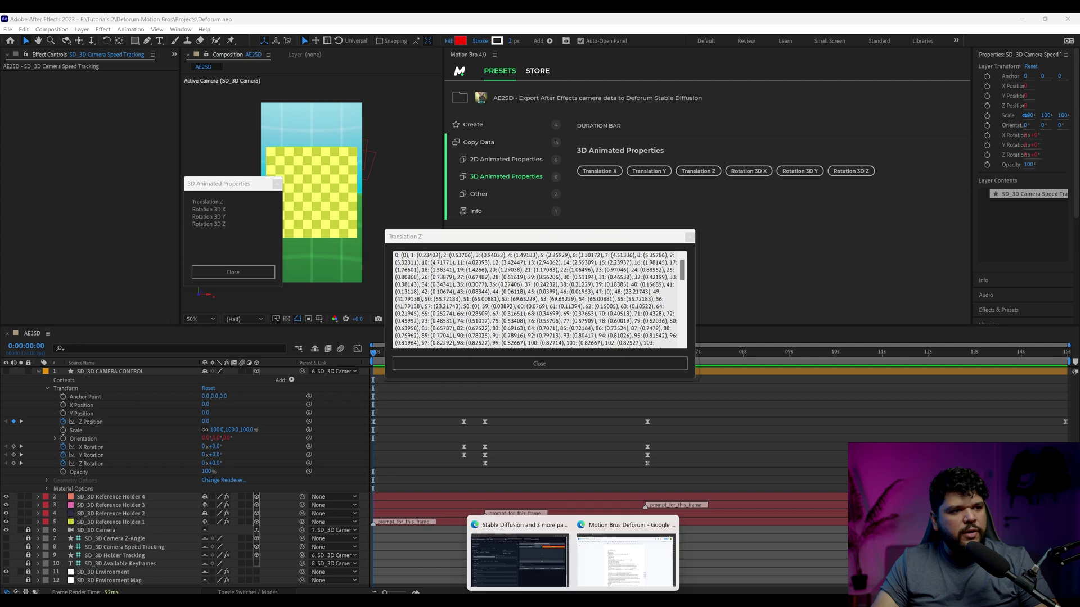
left_click(550, 584)
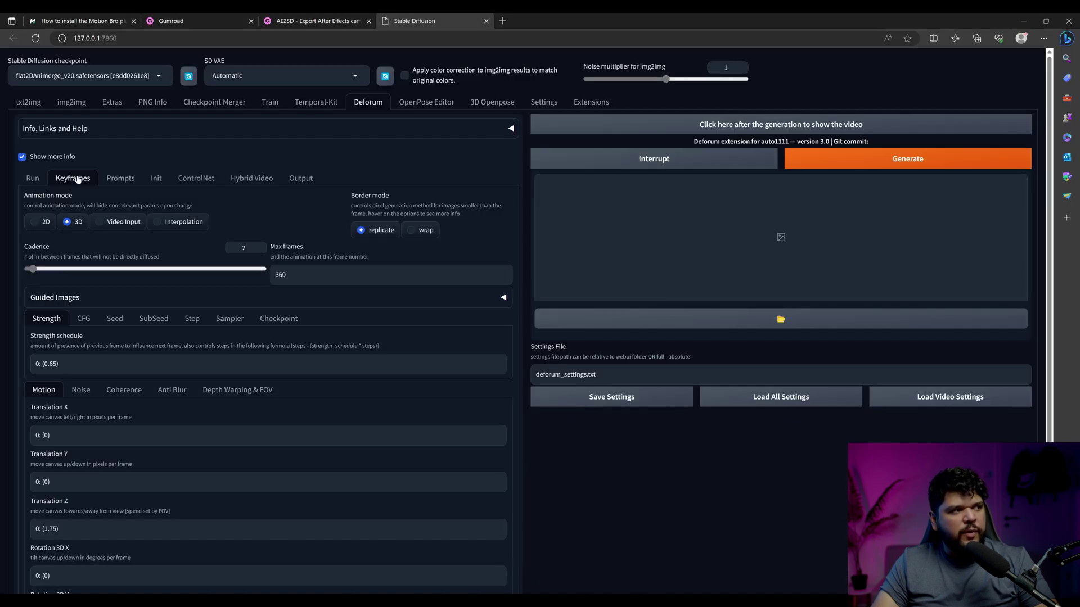
scroll(129, 392, "down", 3)
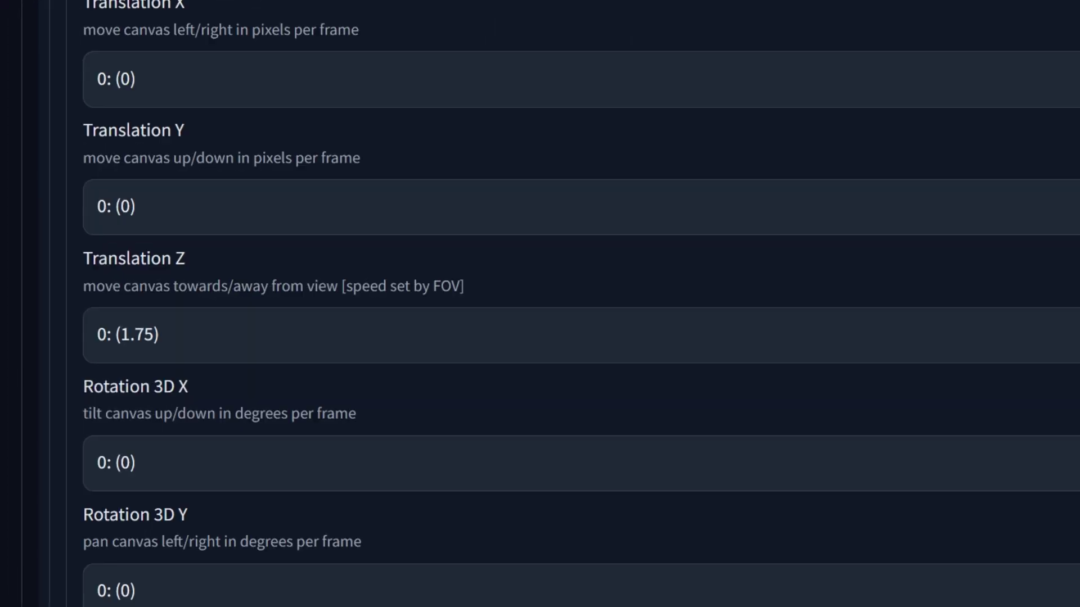
left_click_drag(67, 364, 1, 370)
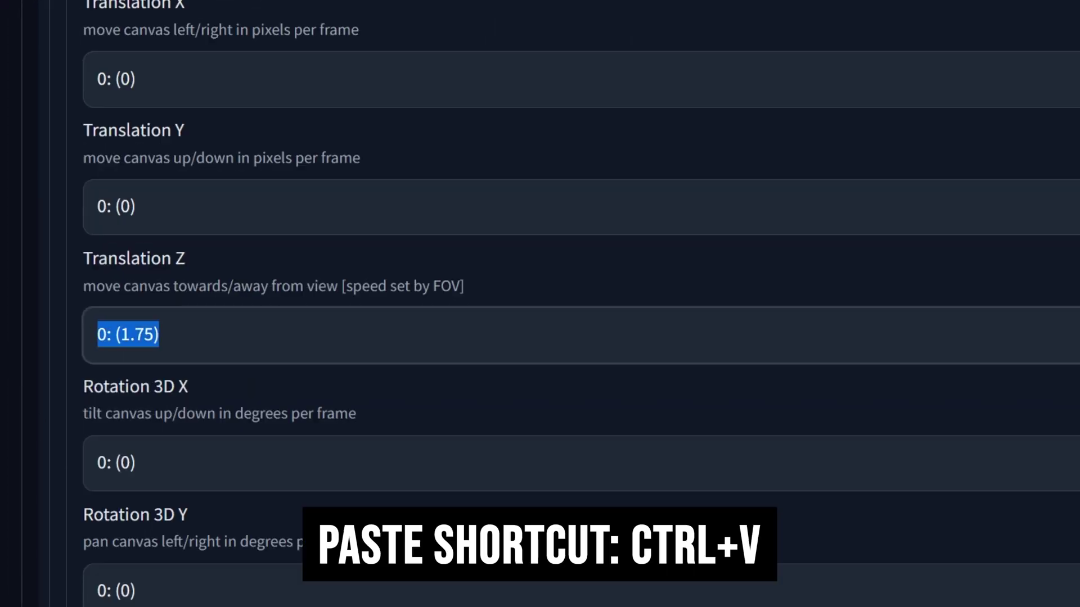
key("ctrl+v")
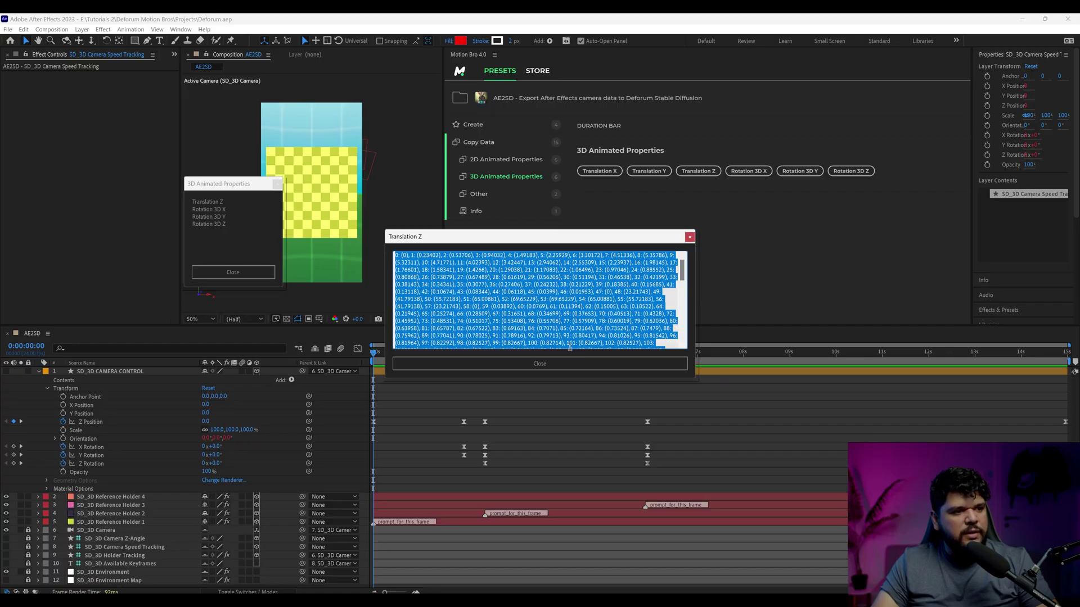
Step: Return to After Effects, generate the Rotation 3D X data and paste it over Deforum's Rotation 3D X value in the browser
left_click(567, 367)
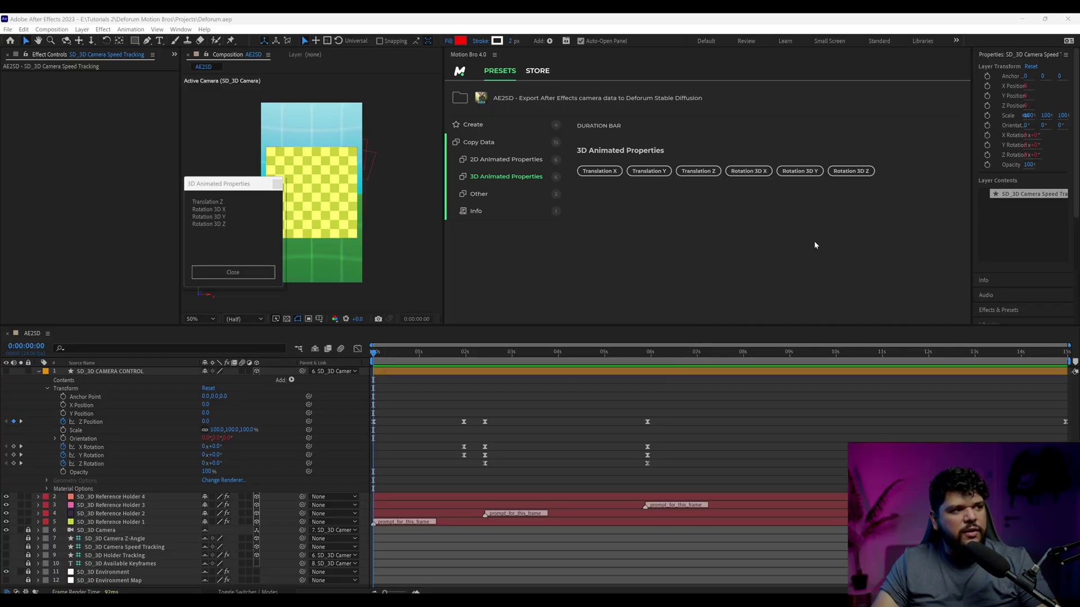
left_click(757, 175)
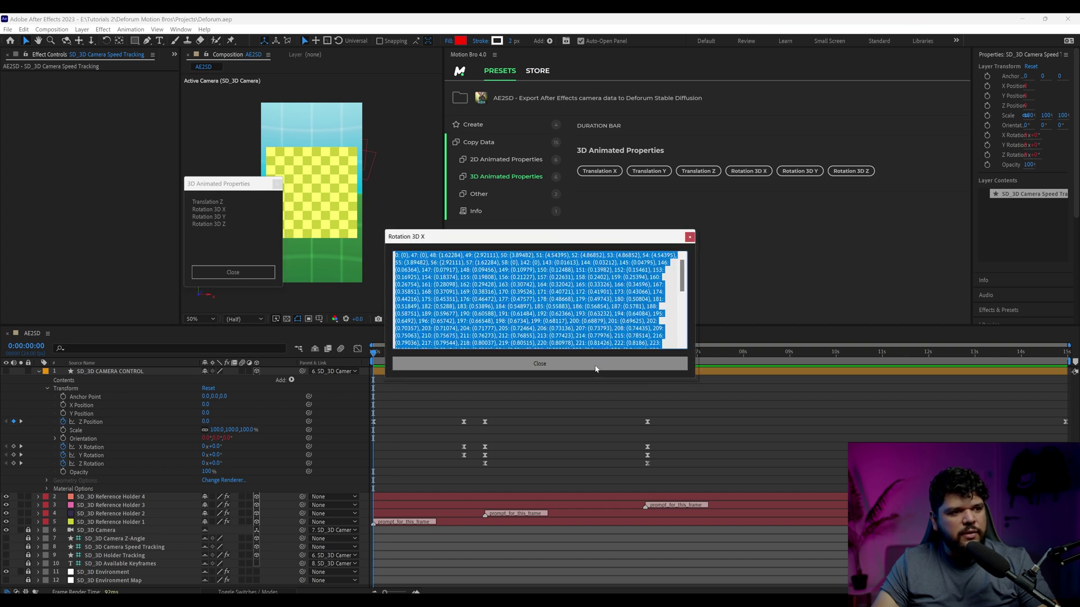
left_click_drag(63, 412, 1, 415)
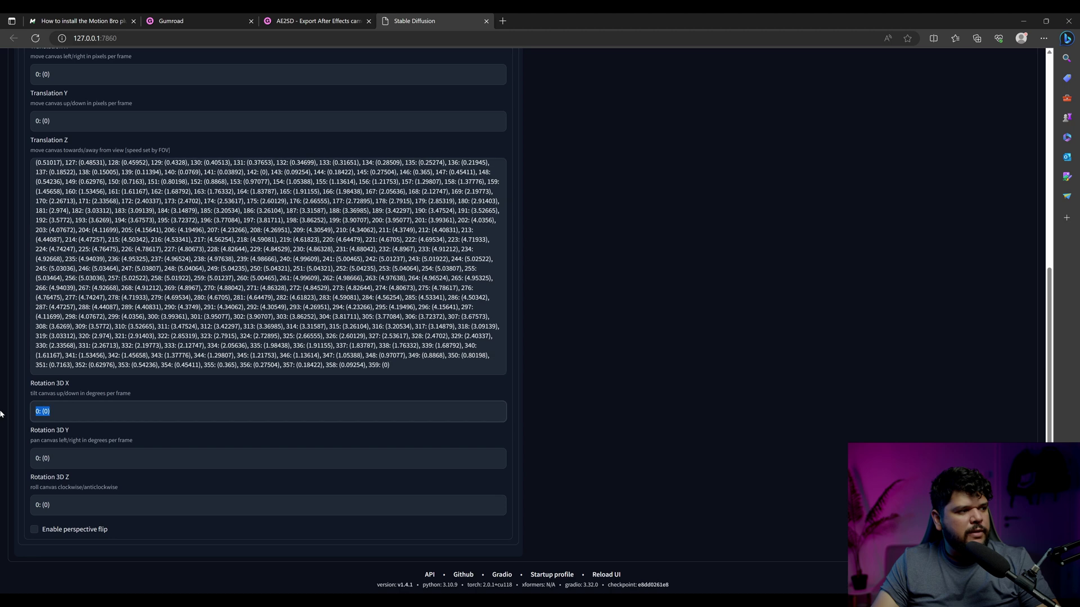
key("ctrl+v")
scroll(181, 508, "down", 5)
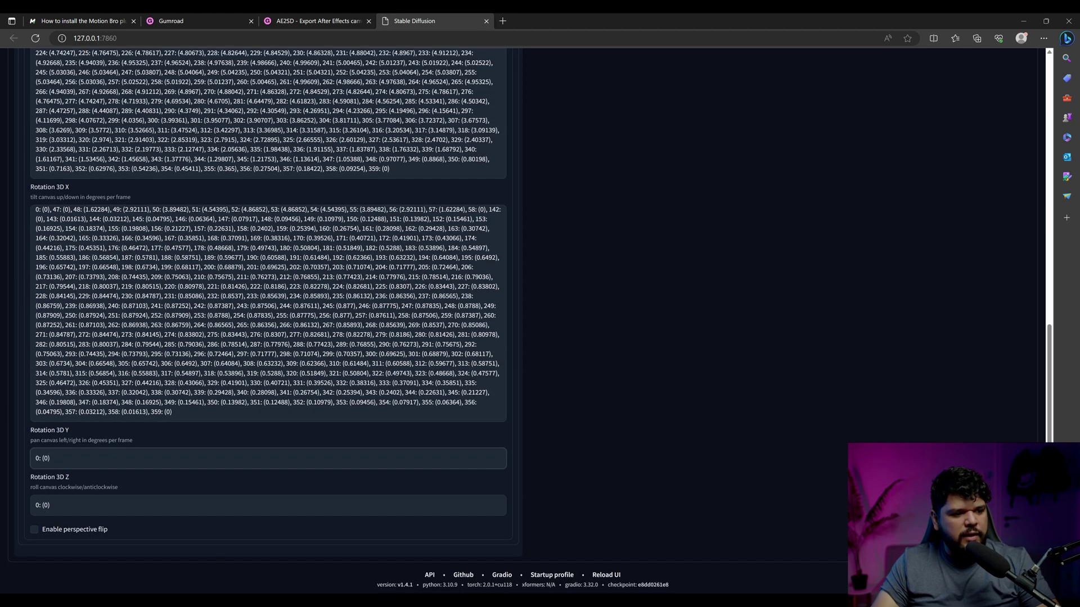
Step: Back in After Effects, generate the Rotation 3D Y and Rotation 3D Z data for Deforum
left_click(593, 600)
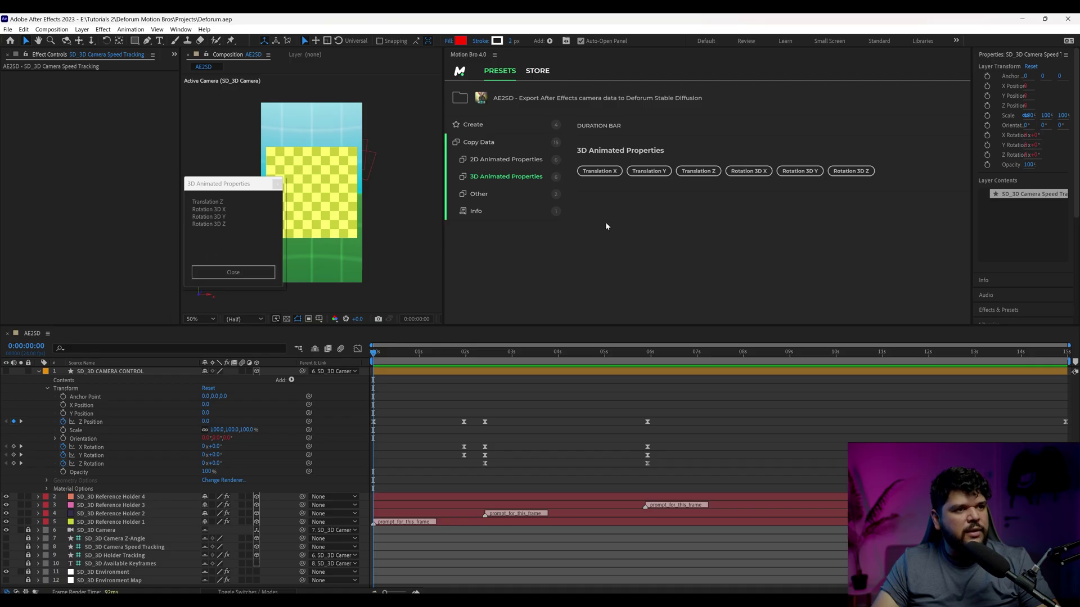
left_click(800, 170)
left_click(606, 364)
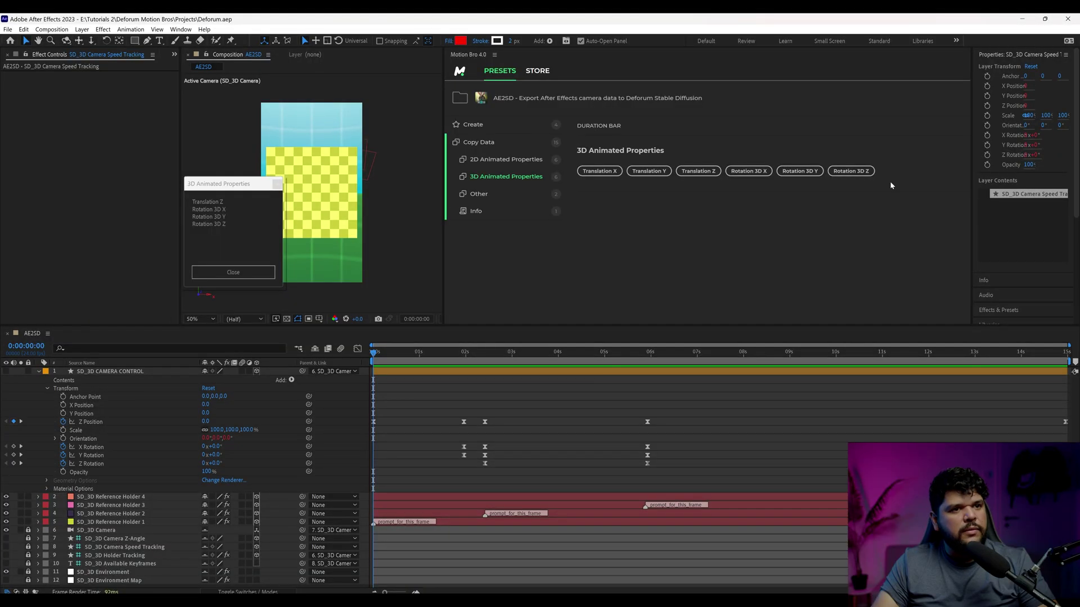
left_click(851, 171)
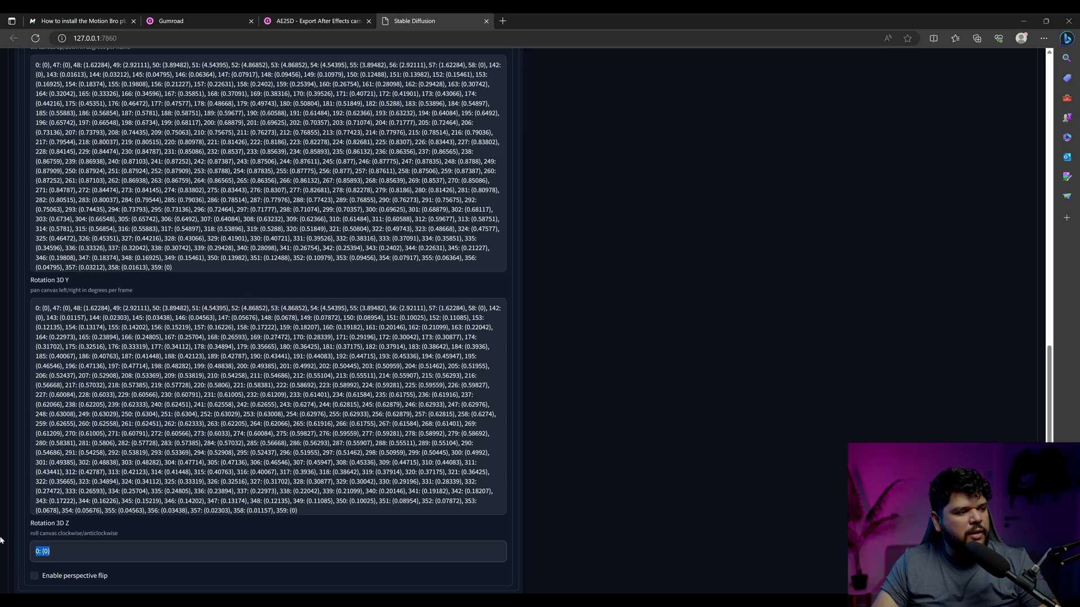
scroll(553, 413, "down", 3)
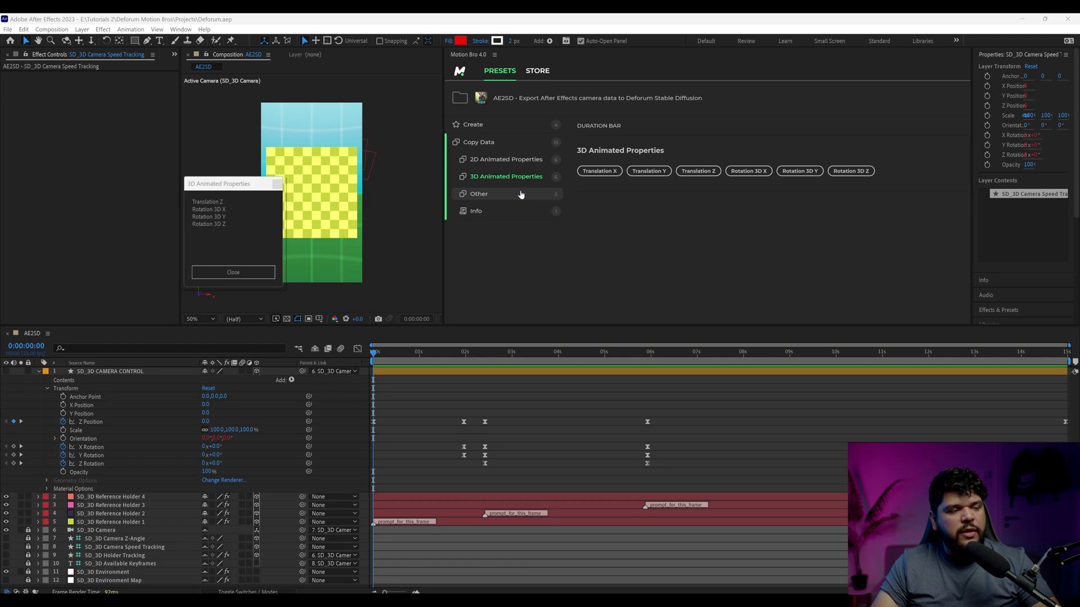
Step: Close the list of animated properties and generate the Deforum prompt schedule from the reference holders' markers
left_click(233, 272)
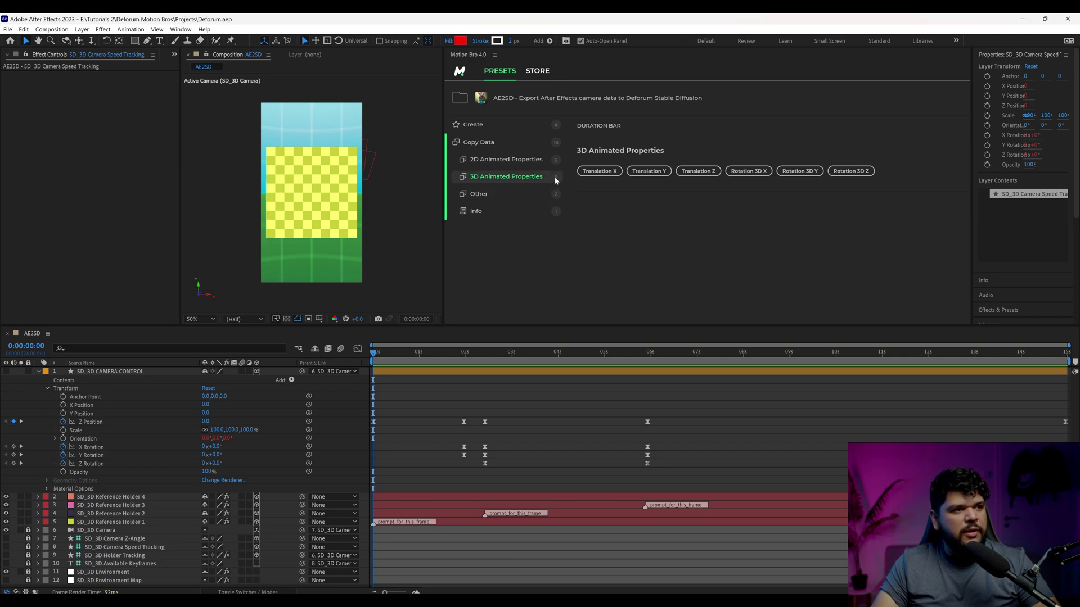
left_click(436, 311)
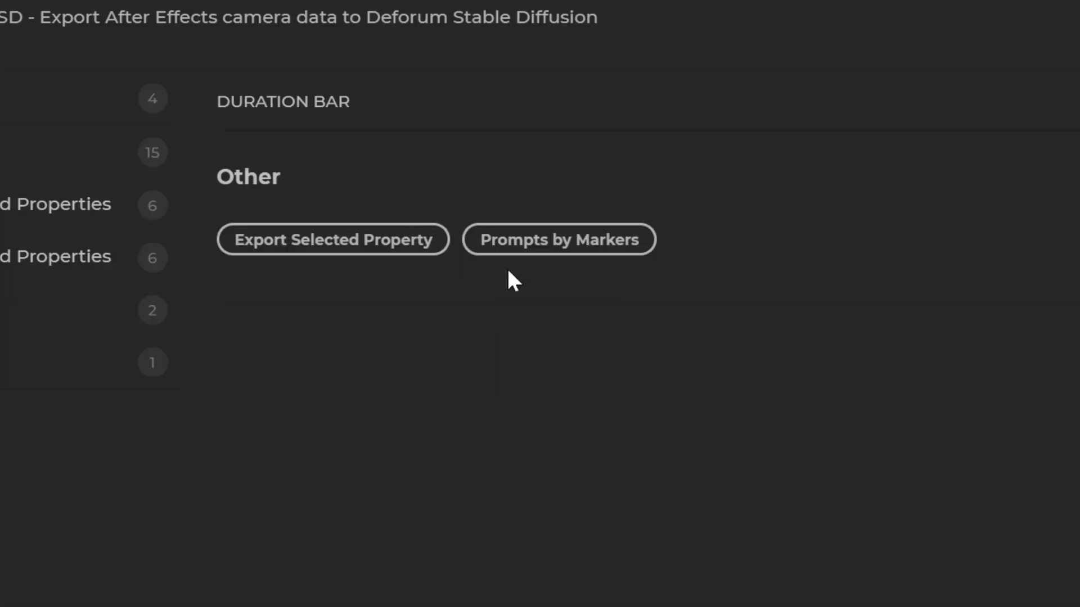
left_click(543, 241)
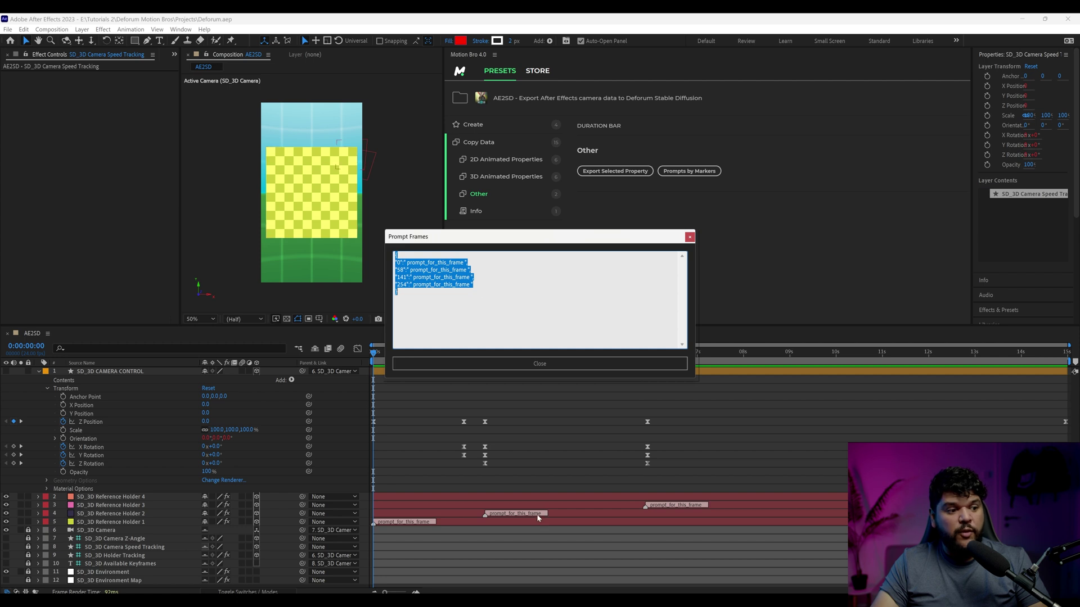
Step: Move the prompt marker on SD_3D Reference Holder 2 to 0:00:02:23 and regenerate the prompt schedule from the markers
key("Escape")
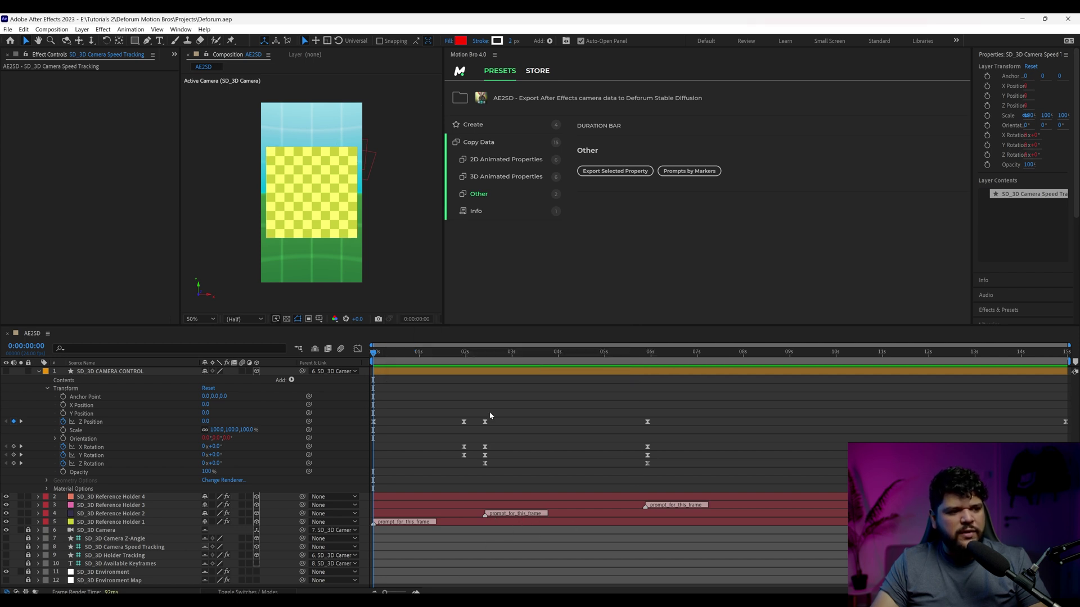
left_click_drag(480, 363, 487, 365)
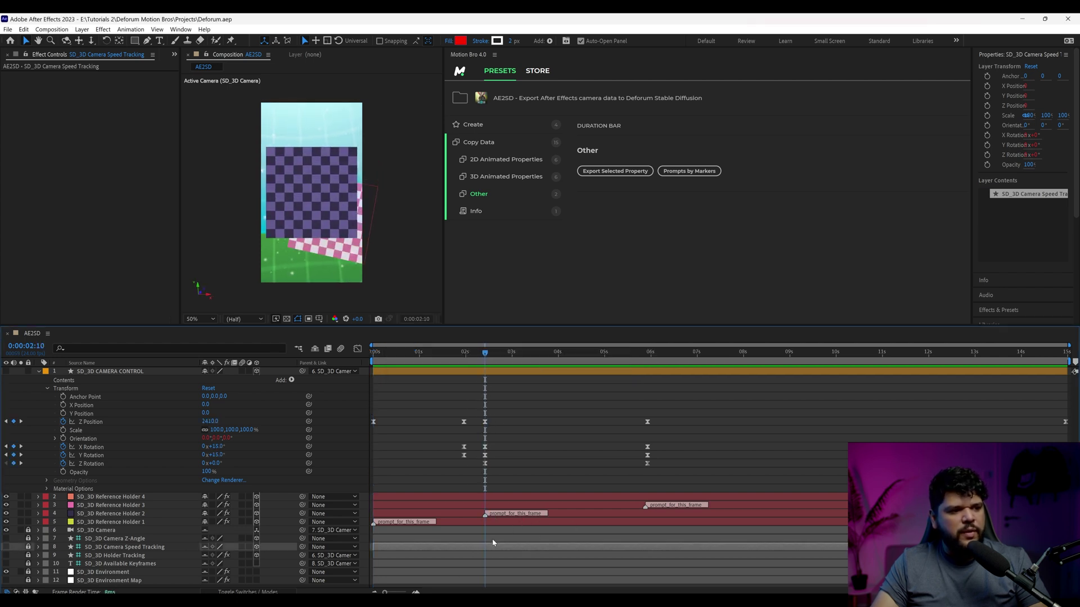
left_click_drag(501, 515, 489, 514)
left_click(490, 356)
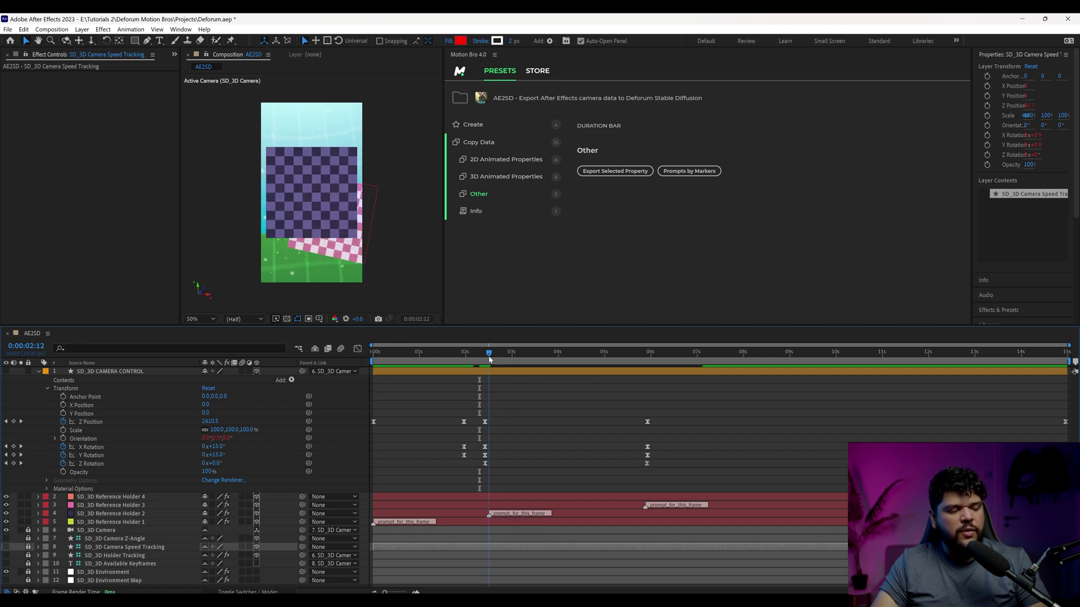
left_click_drag(485, 358, 475, 358)
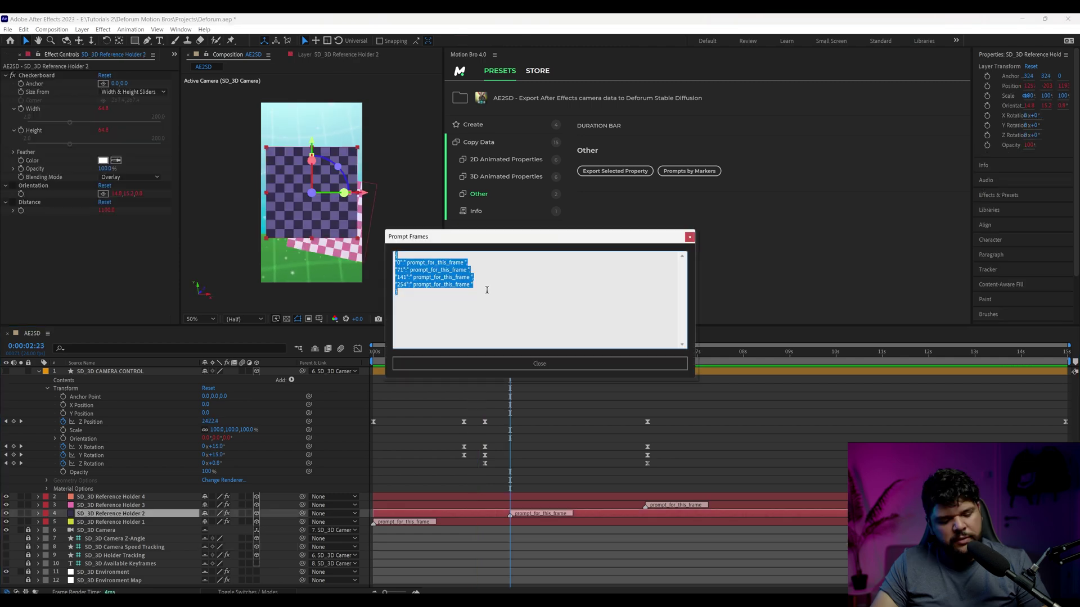
Step: Switch to Stable Diffusion in the browser, replace Deforum's prompts with the generated schedule and select the placeholder text for frame 0
left_click(571, 600)
left_click(550, 582)
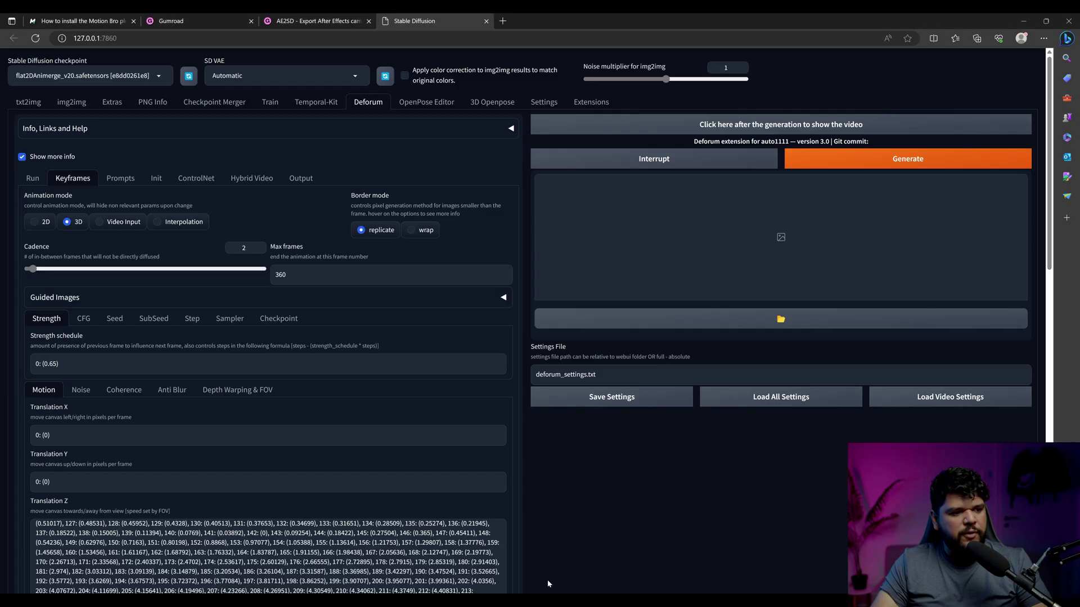
left_click(121, 179)
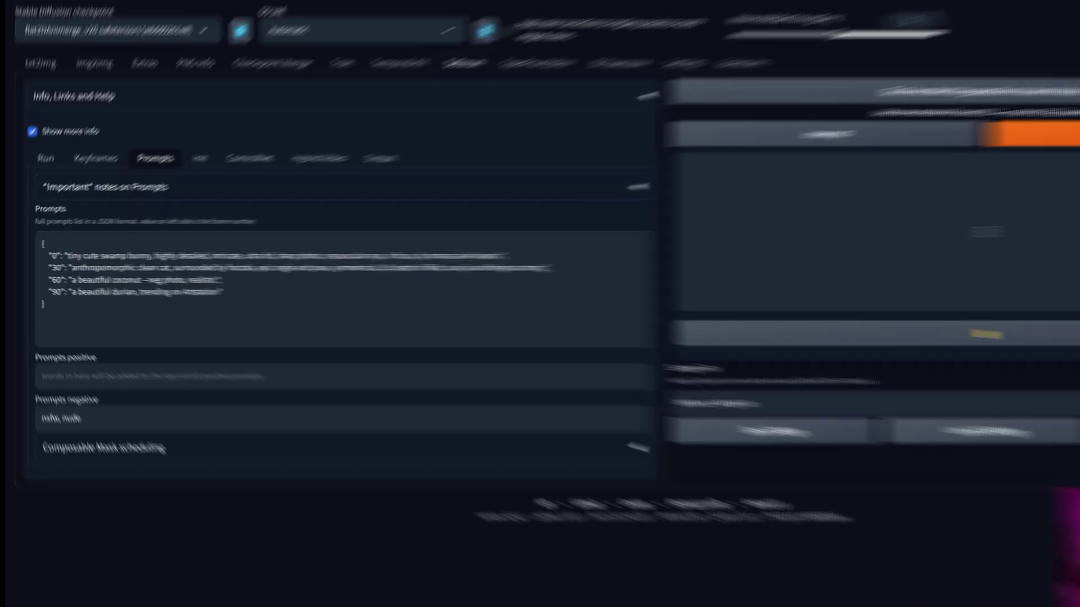
left_click_drag(34, 309, 9, 241)
type("{ \"0\":\" prompt_for_this_frame \", \"71\":\" prompt_for_this_frame \", \"141\":\" prompt_for_this_frame \", \"254\":\" prompt_for_this_frame \" }")
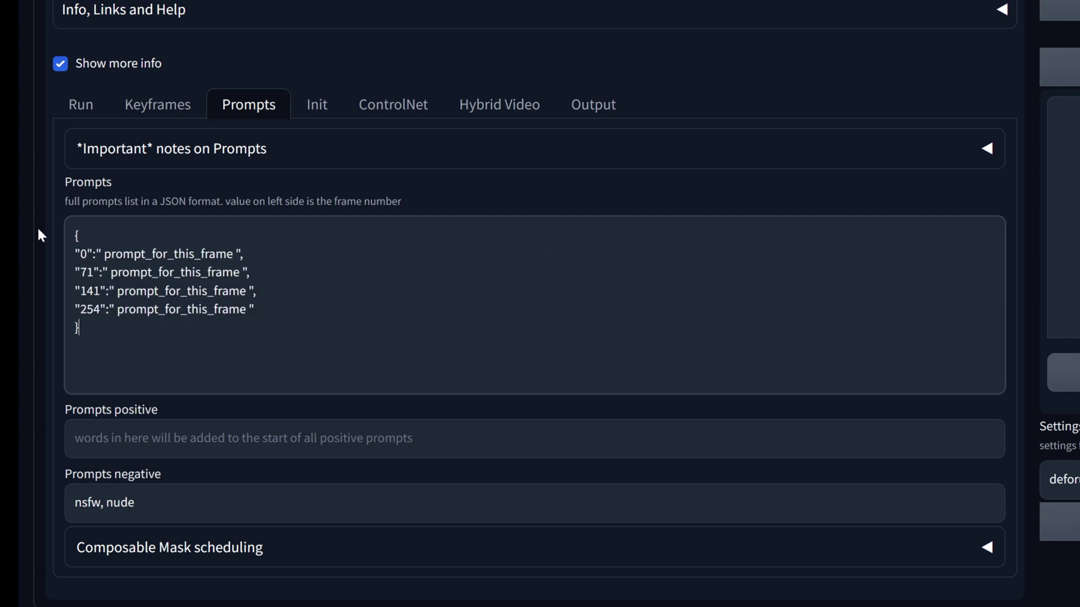
left_click_drag(233, 254, 103, 253)
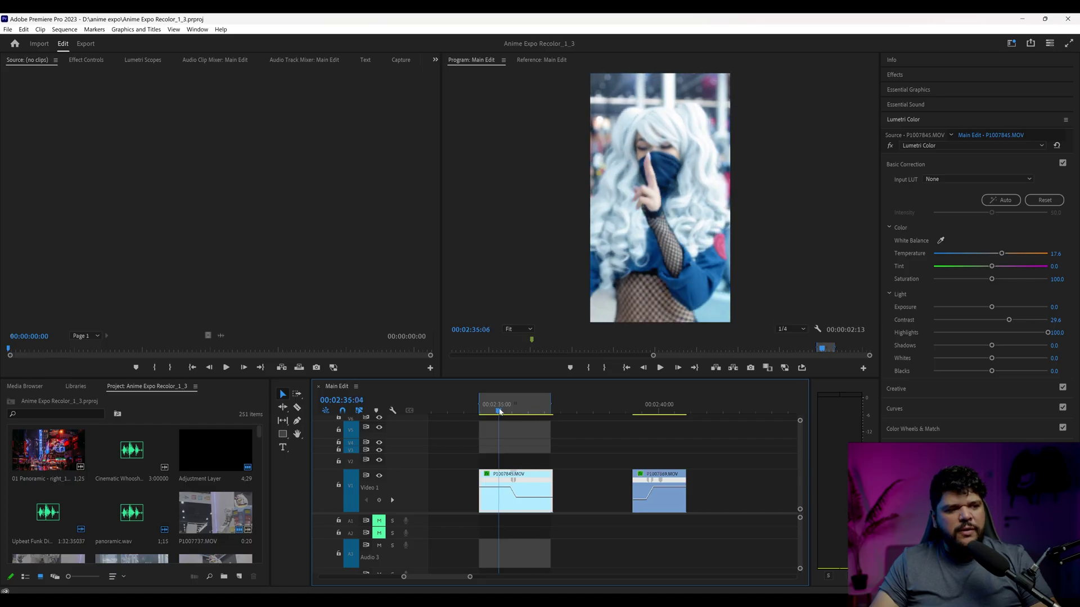
Step: Leave Premiere Pro, close the still image preview and copy the file path of Main Edit.00_02_36_40.Still001.bmp
left_click_drag(500, 411, 553, 429)
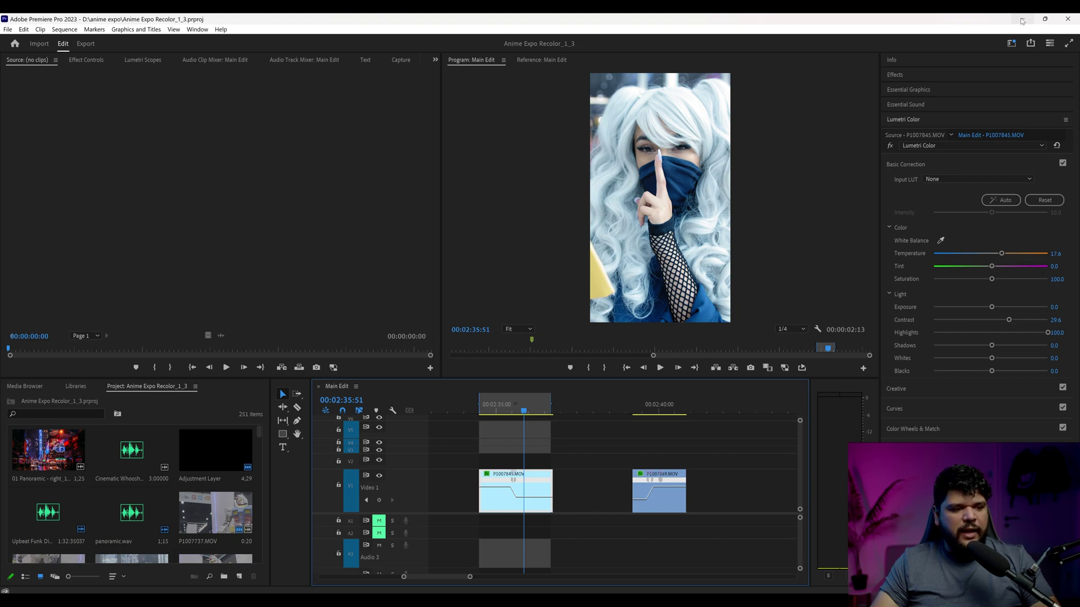
left_click(1022, 21)
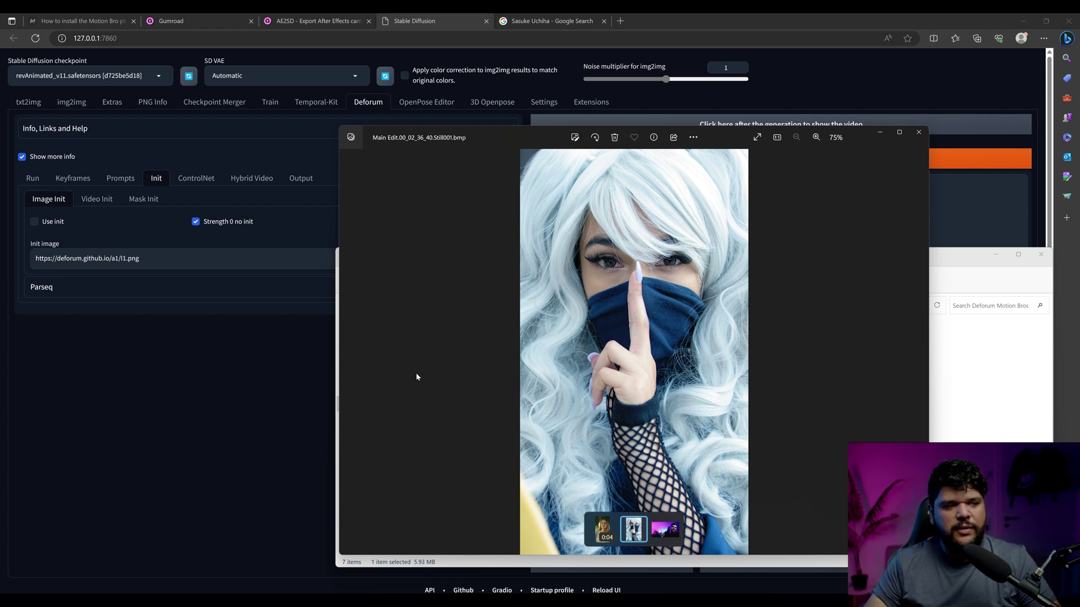
left_click(919, 133)
right_click(744, 369)
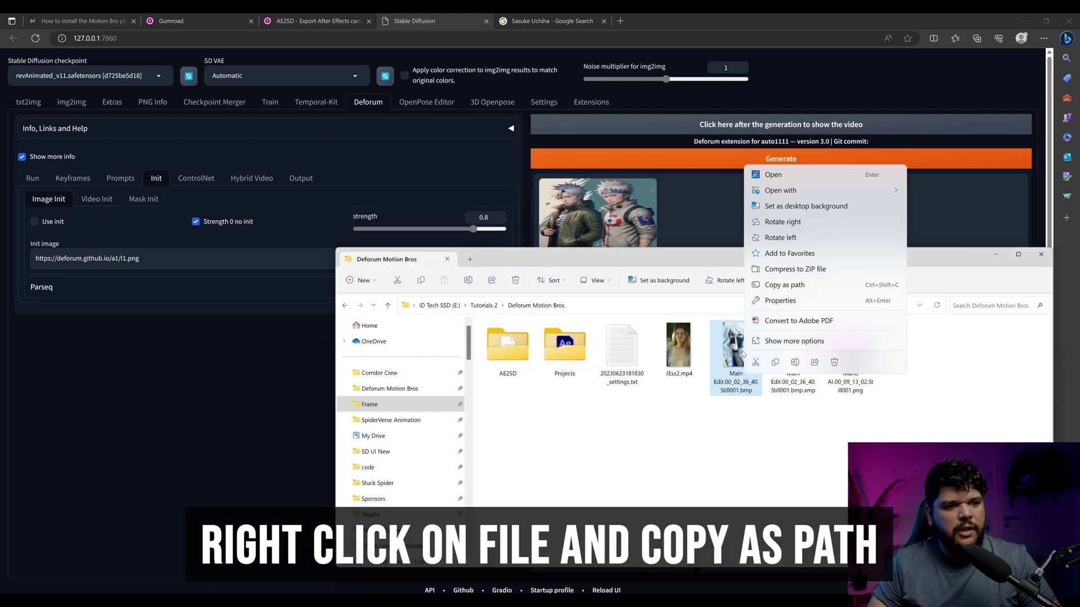
left_click(784, 285)
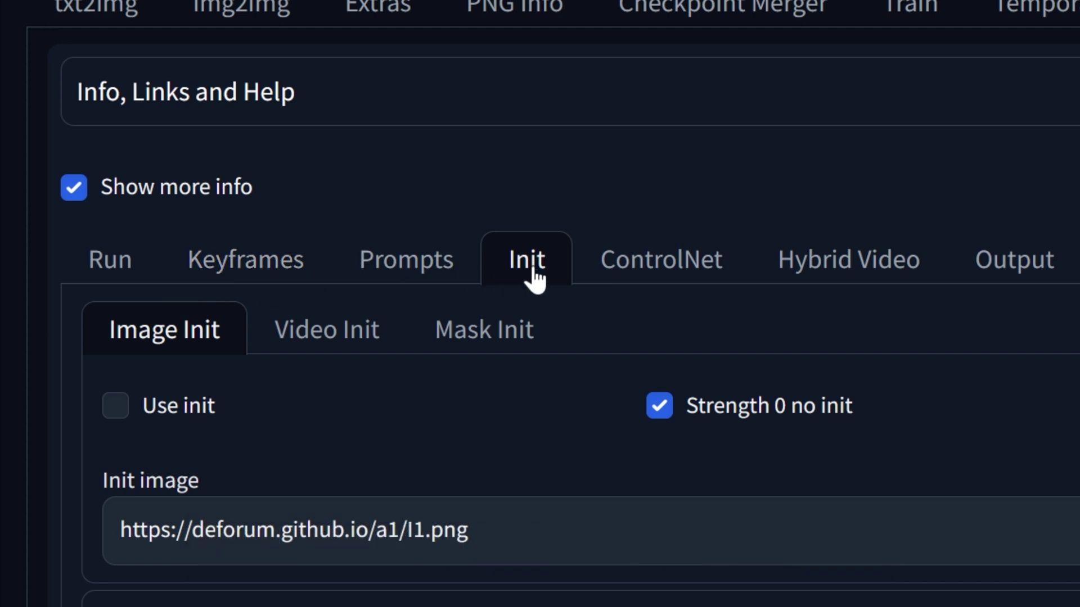
Step: Enable Use init and set the init image to E:\Tutorials 2\Deforum Motion Bros\Main Edit.00_02_36_40.Still001.bmp, without quotation marks
left_click(189, 409)
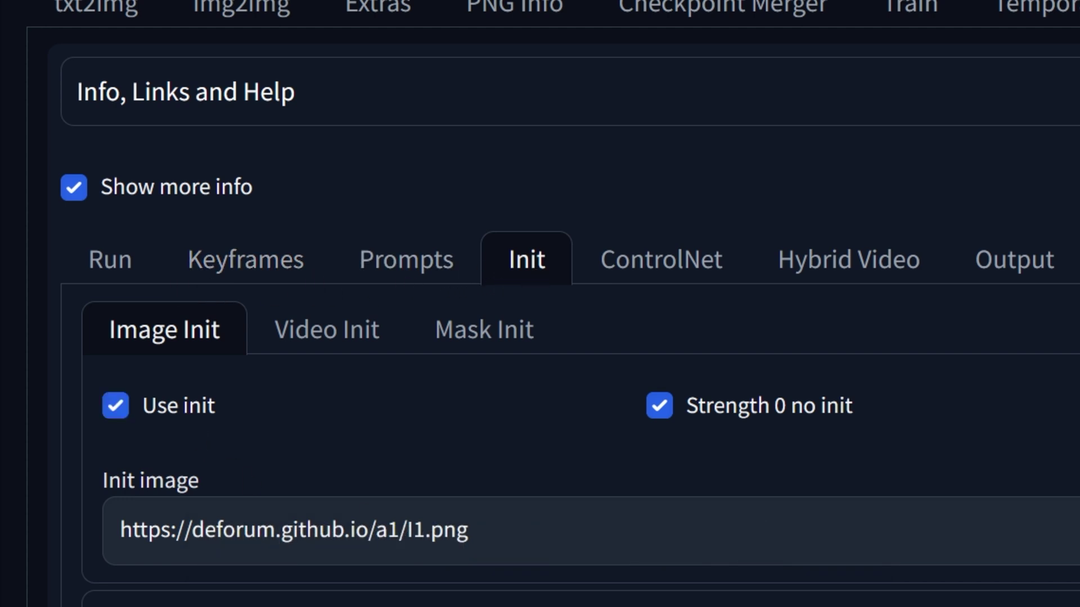
left_click_drag(483, 530, 22, 511)
key("ctrl+v")
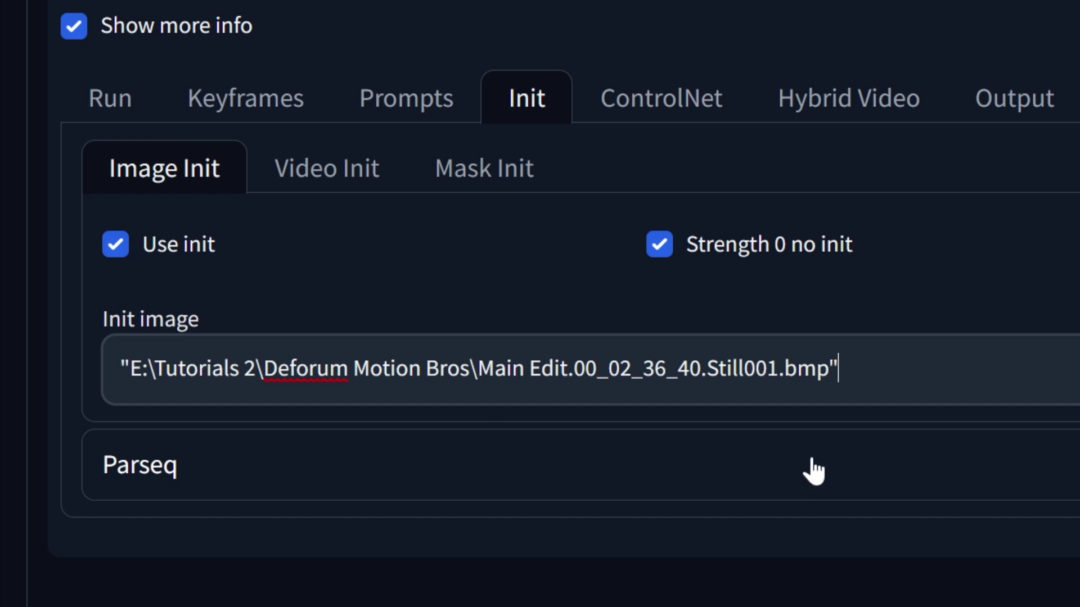
key("BackSpace")
key("Delete")
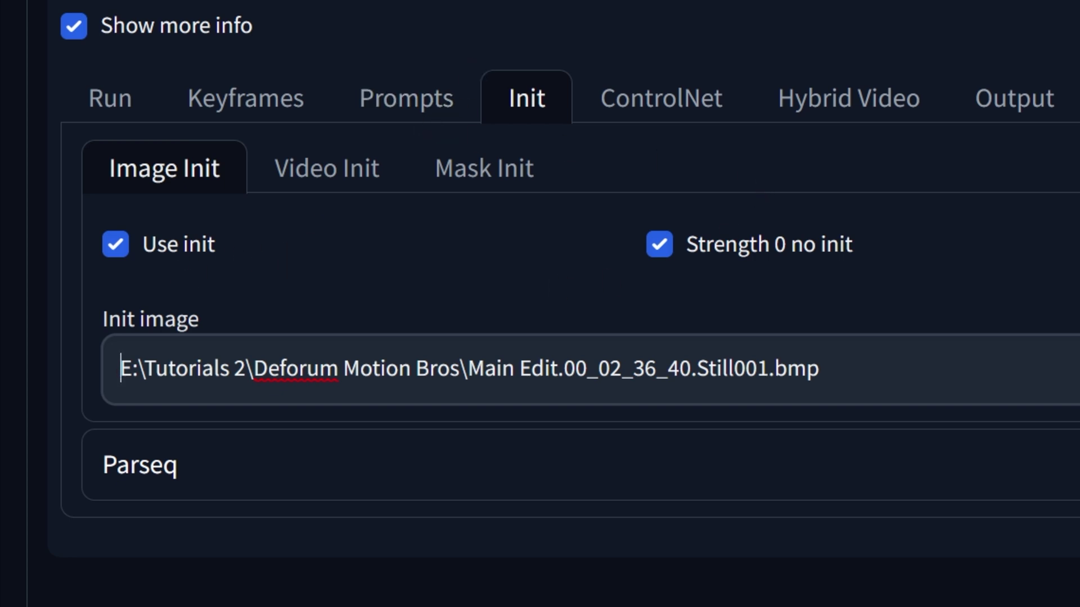
Step: Switch the Stable Diffusion checkpoint to revAnimated_v11.safetensors and generate the Deforum animation
left_click(444, 107)
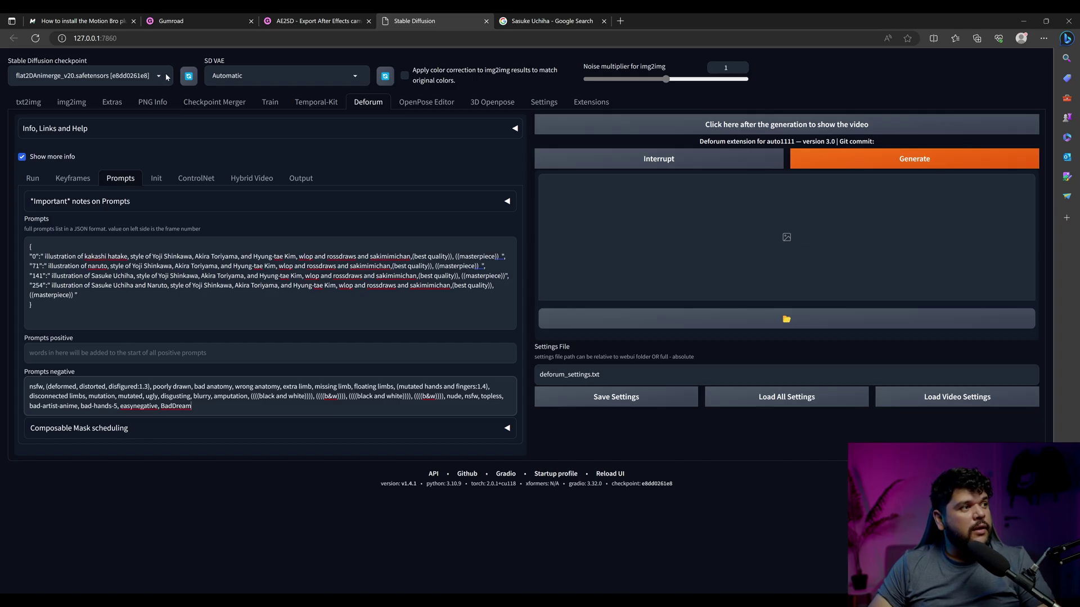
left_click(166, 77)
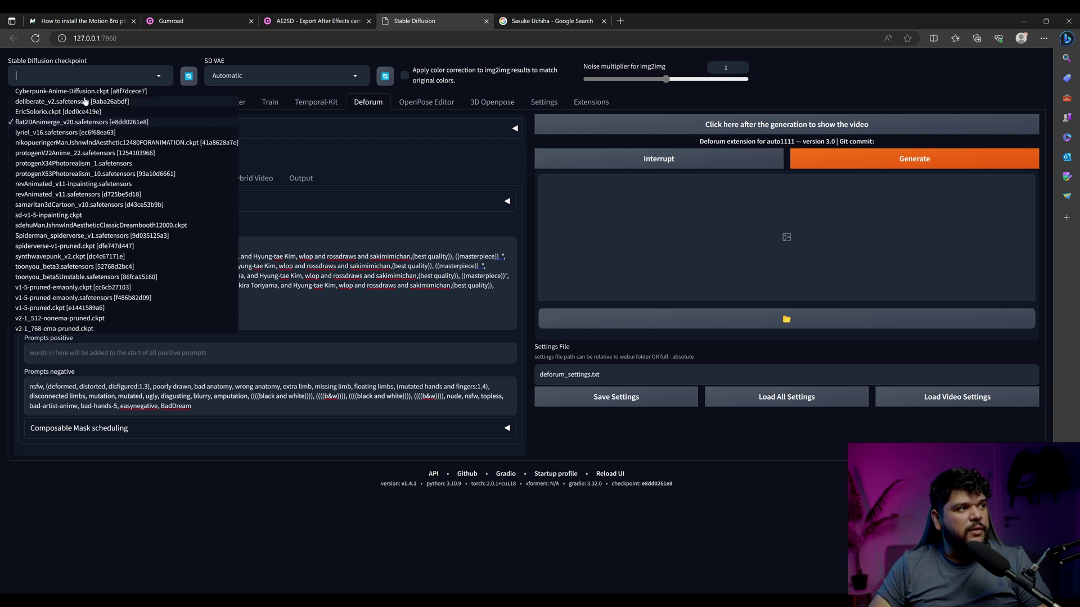
left_click(77, 195)
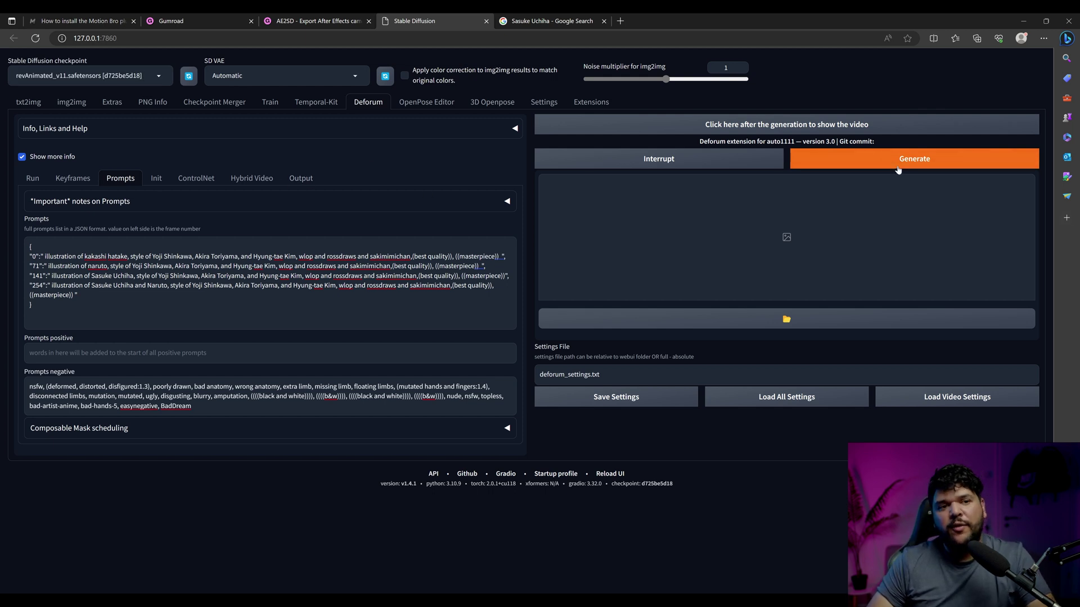
left_click(898, 163)
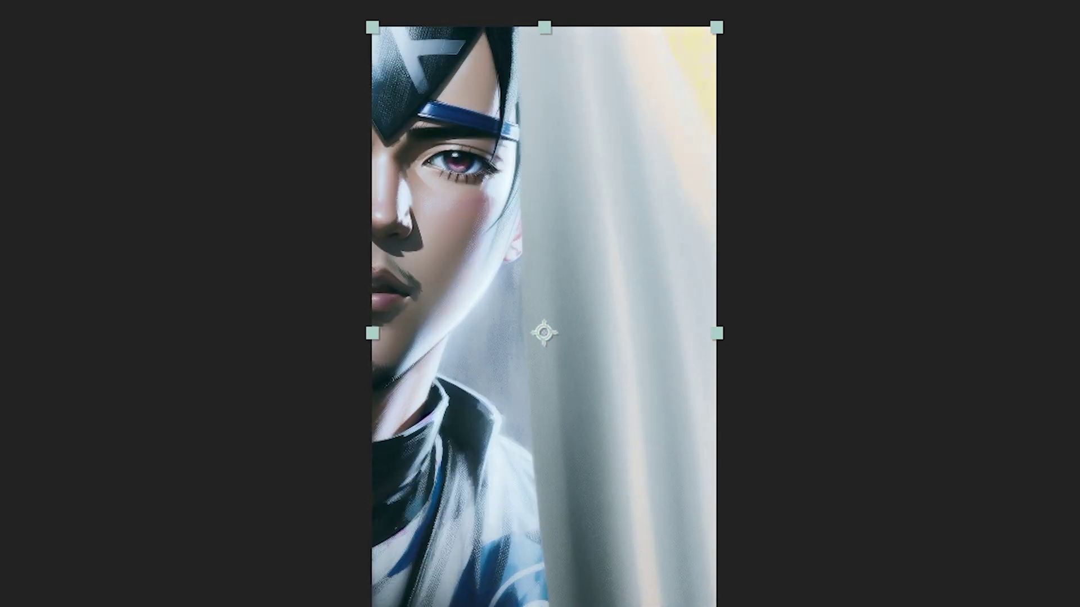
Step: Set Deforum's strength schedule to 0: (0.75), 35:(0.55)
left_click_drag(817, 457, 682, 450)
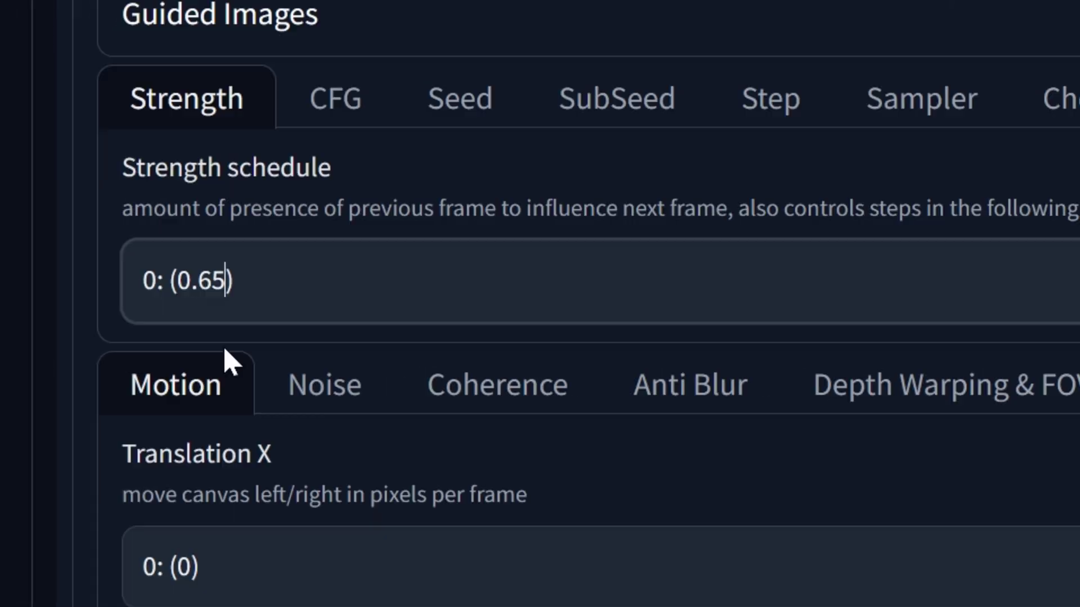
key("BackSpace")
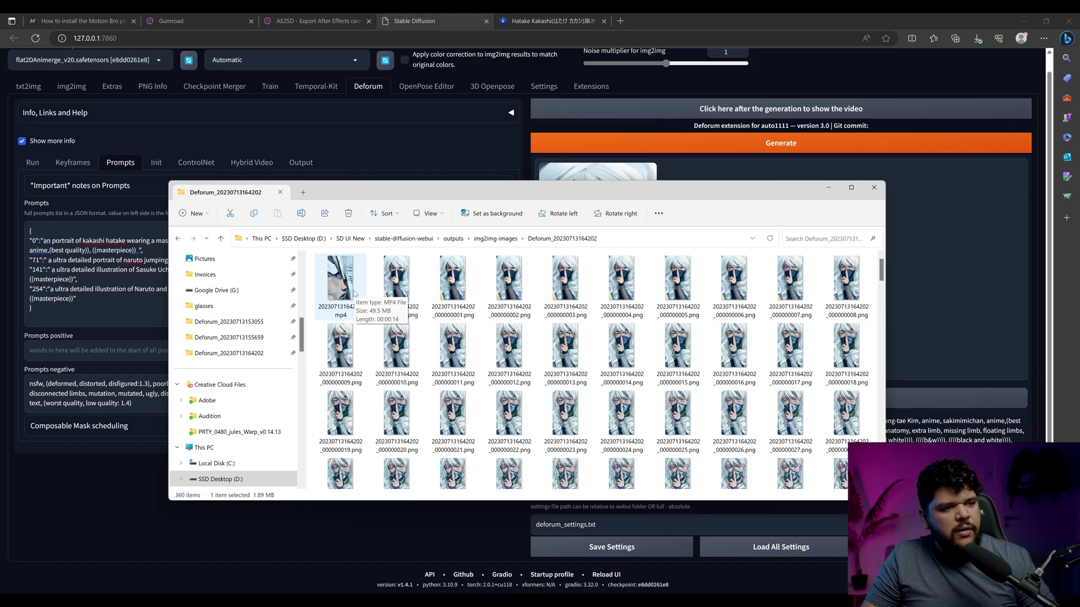
Step: Move the output folder window aside, show the generated video in Deforum and play it to review the animation
left_click_drag(691, 189, 760, 214)
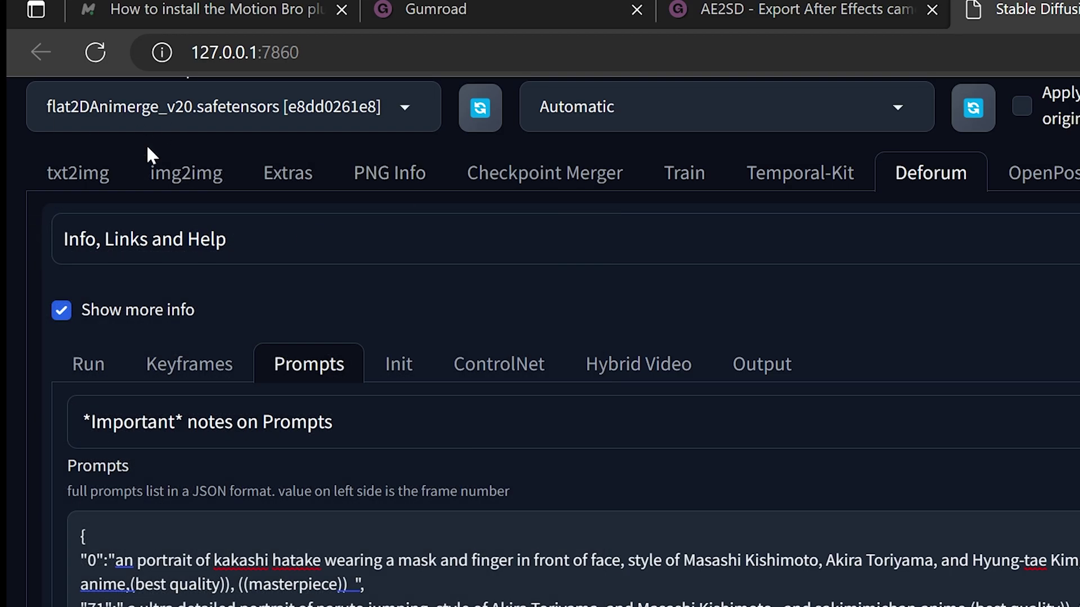
scroll(147, 147, "up", 1)
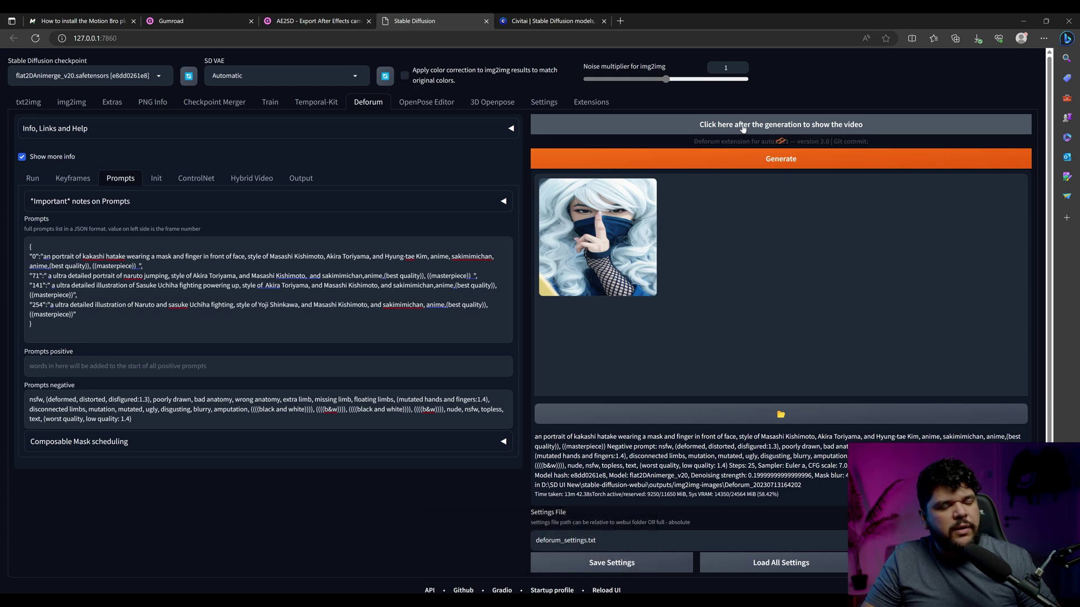
left_click(741, 126)
scroll(743, 273, "down", 5)
scroll(743, 273, "up", 1)
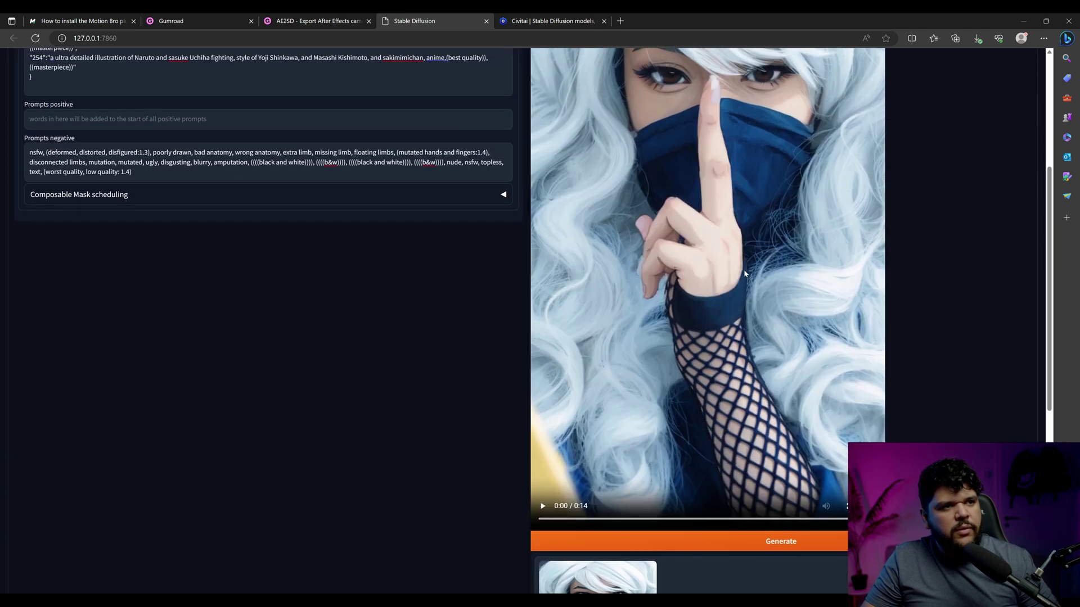
left_click(543, 506)
scroll(703, 325, "up", 3)
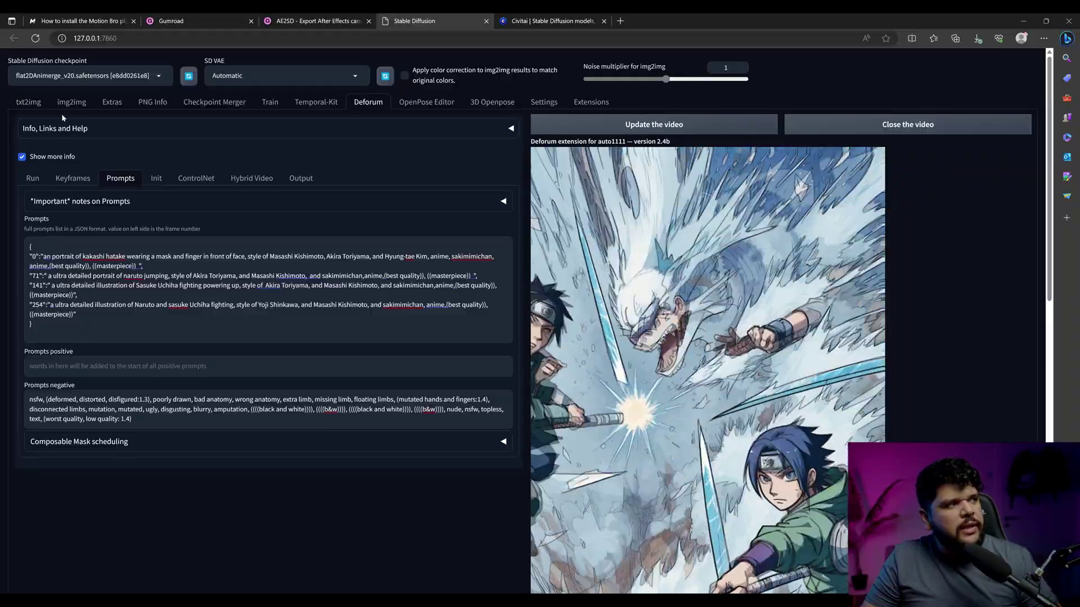
scroll(329, 364, "down", 5)
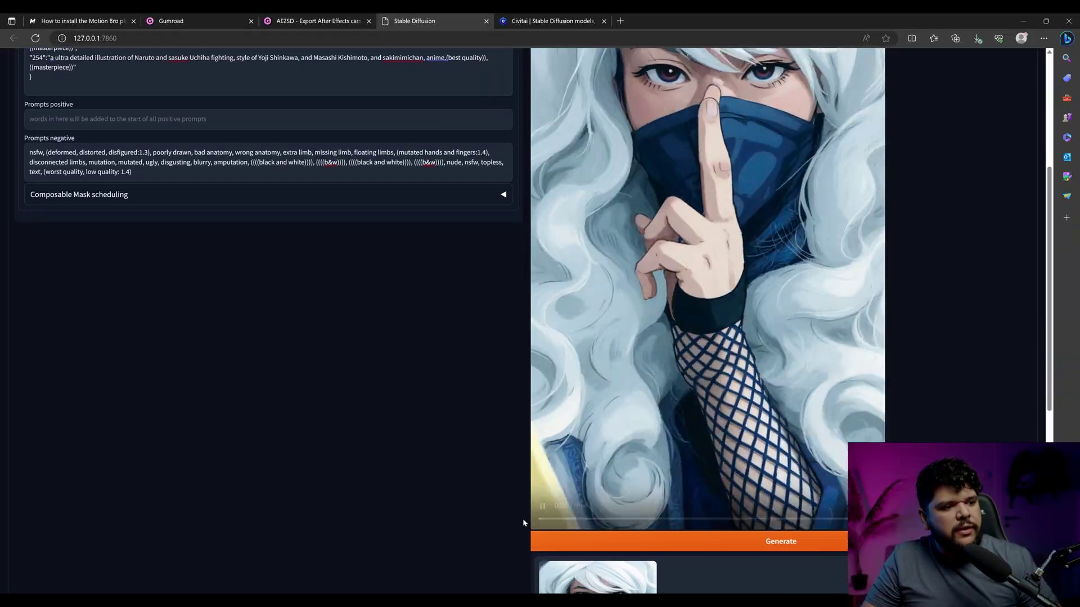
scroll(329, 364, "up", 1)
scroll(329, 364, "up", 4)
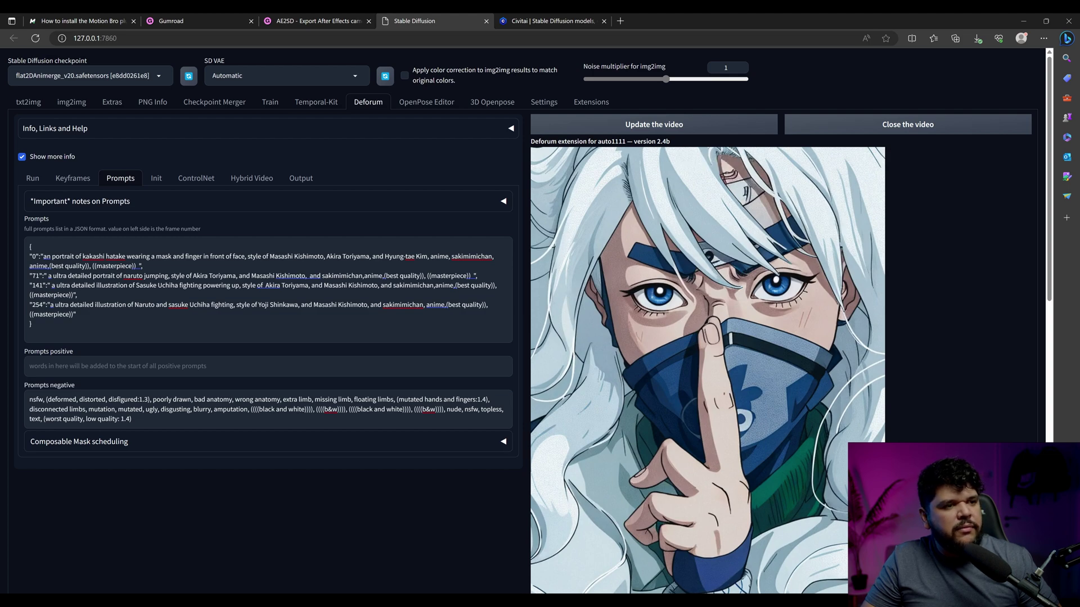
Step: Examine Deforum's strength schedule and motion keyframe values alongside different moments of the generated video
left_click(73, 178)
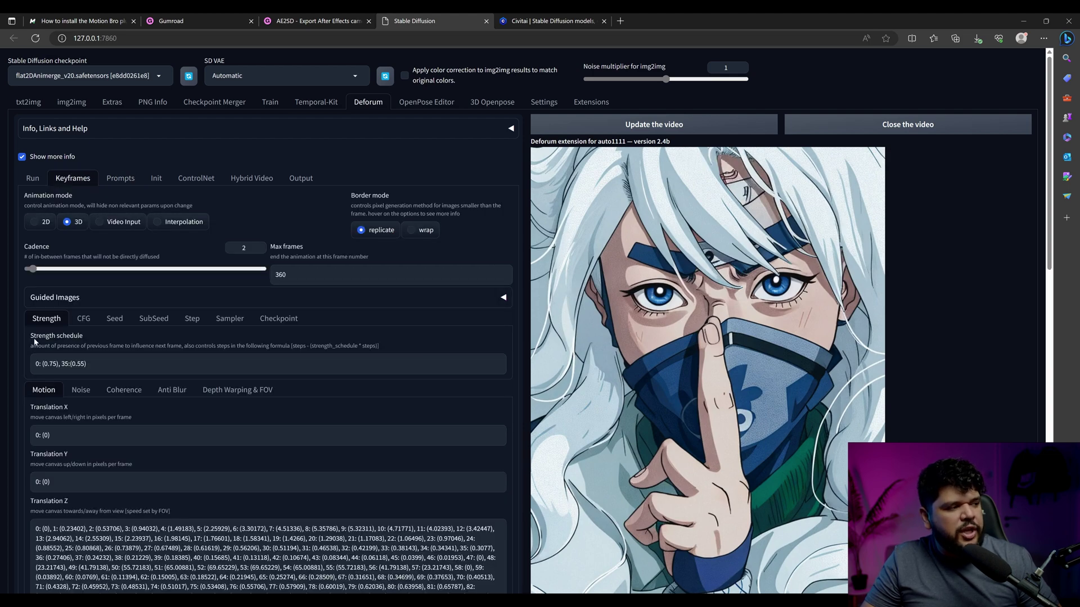
scroll(597, 416, "down", 5)
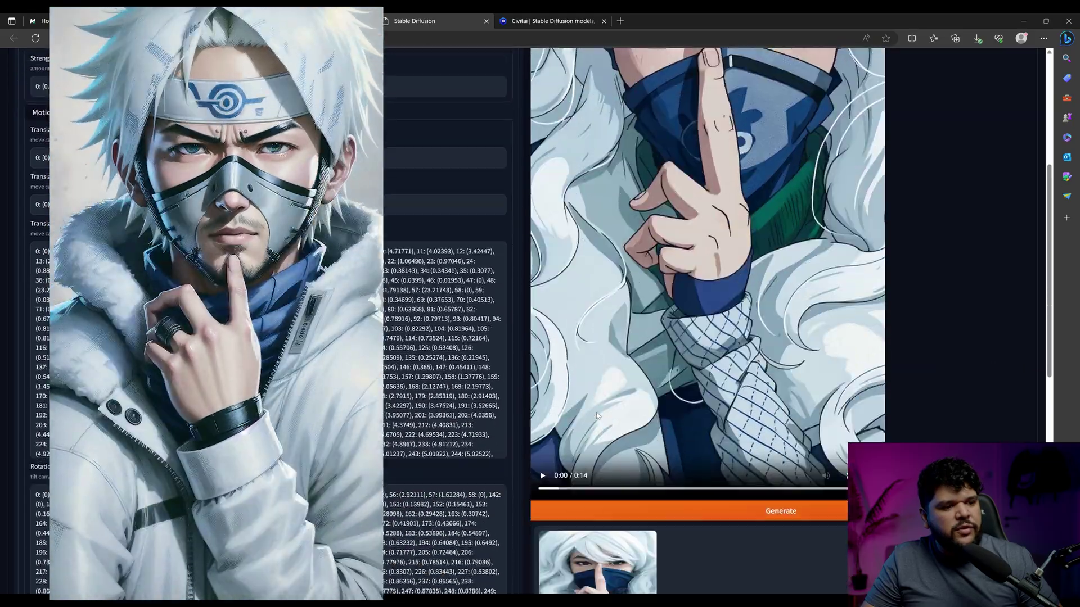
scroll(597, 416, "up", 4)
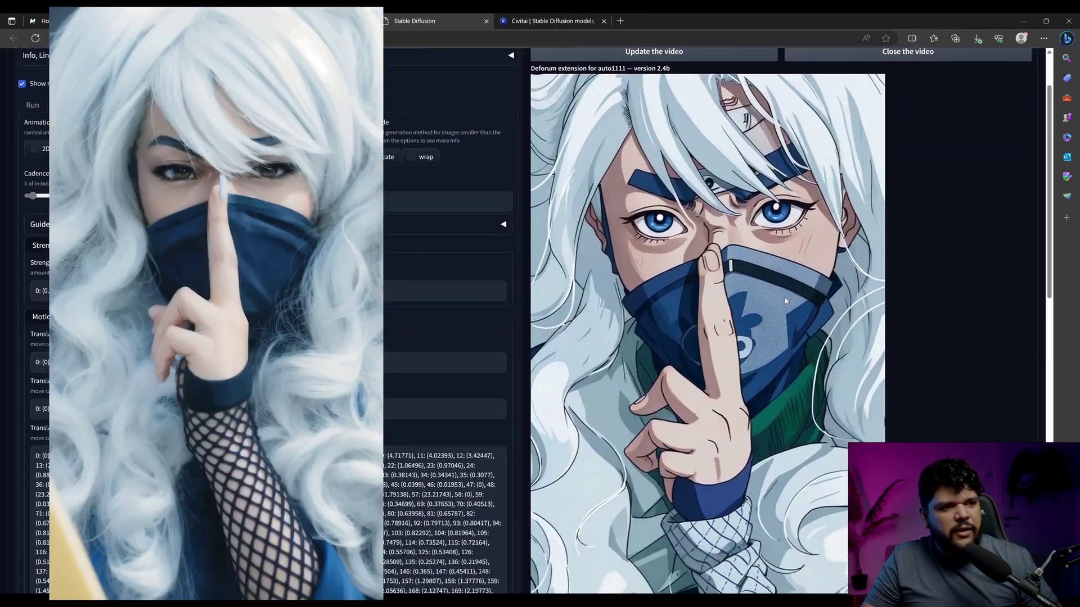
scroll(785, 301, "down", 1)
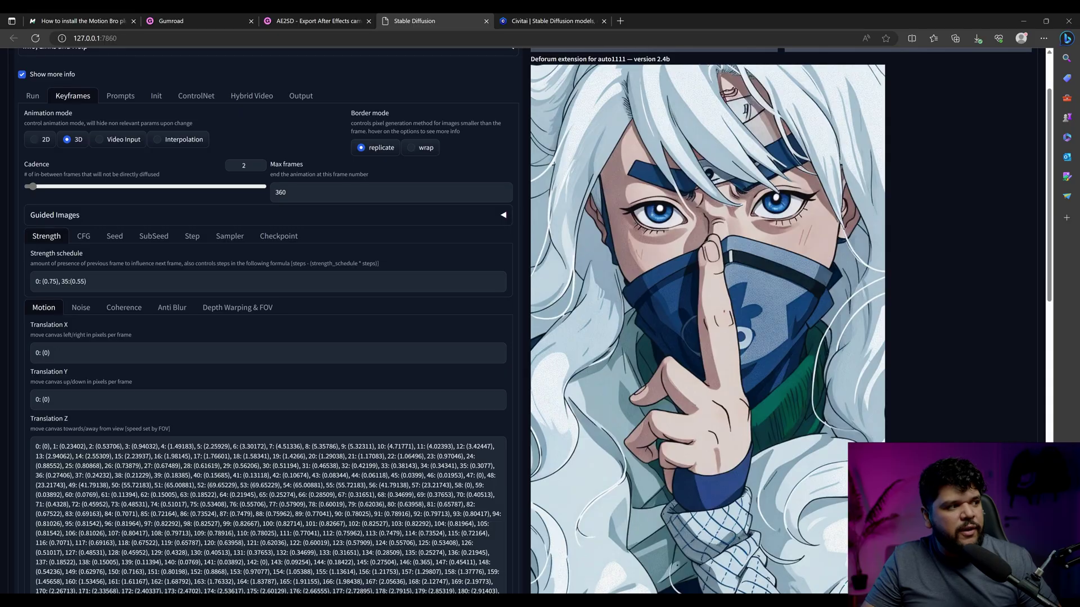
scroll(623, 254, "down", 3)
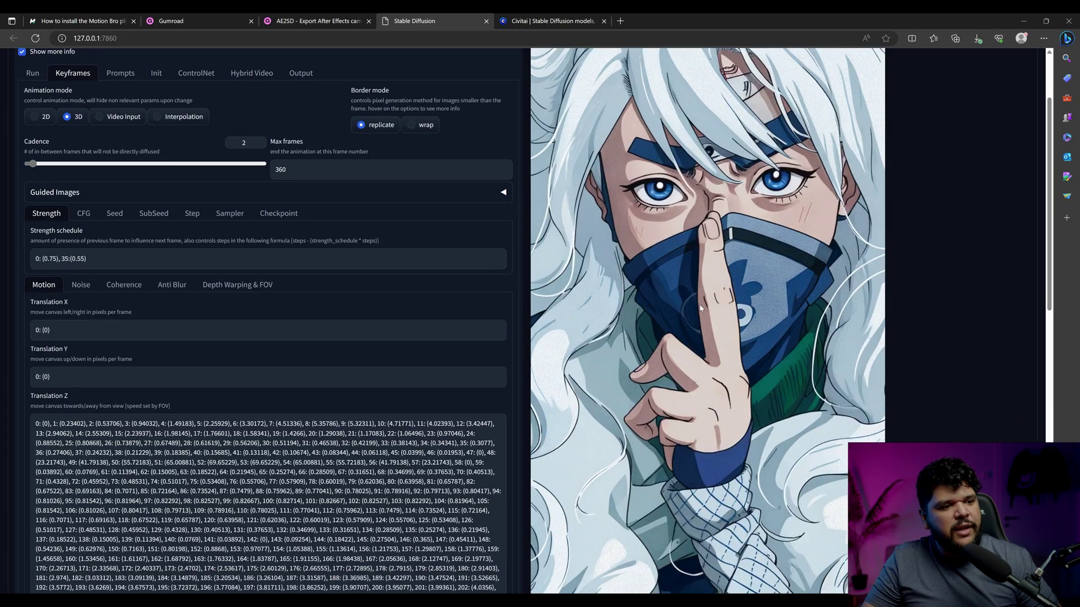
left_click_drag(708, 520, 719, 519)
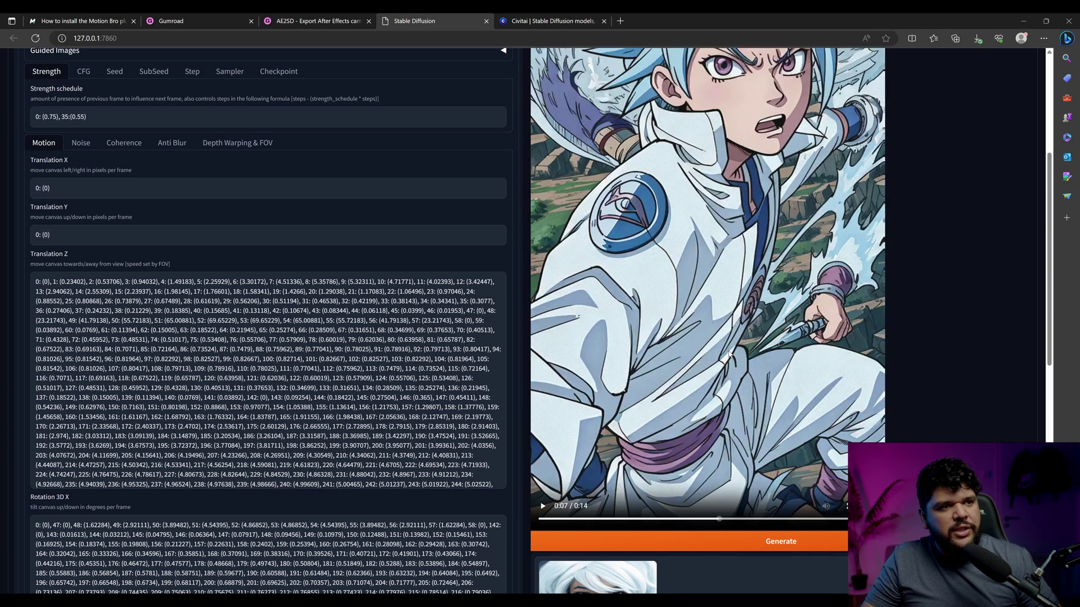
scroll(670, 511, "up", 2)
scroll(667, 511, "down", 2)
scroll(694, 397, "down", 3)
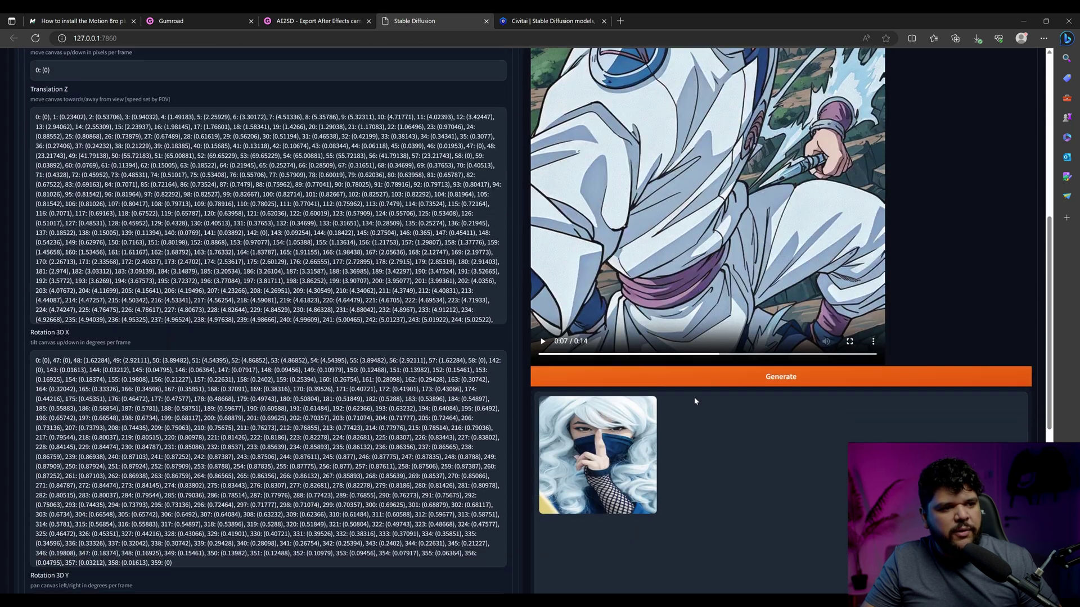
scroll(703, 450, "up", 3)
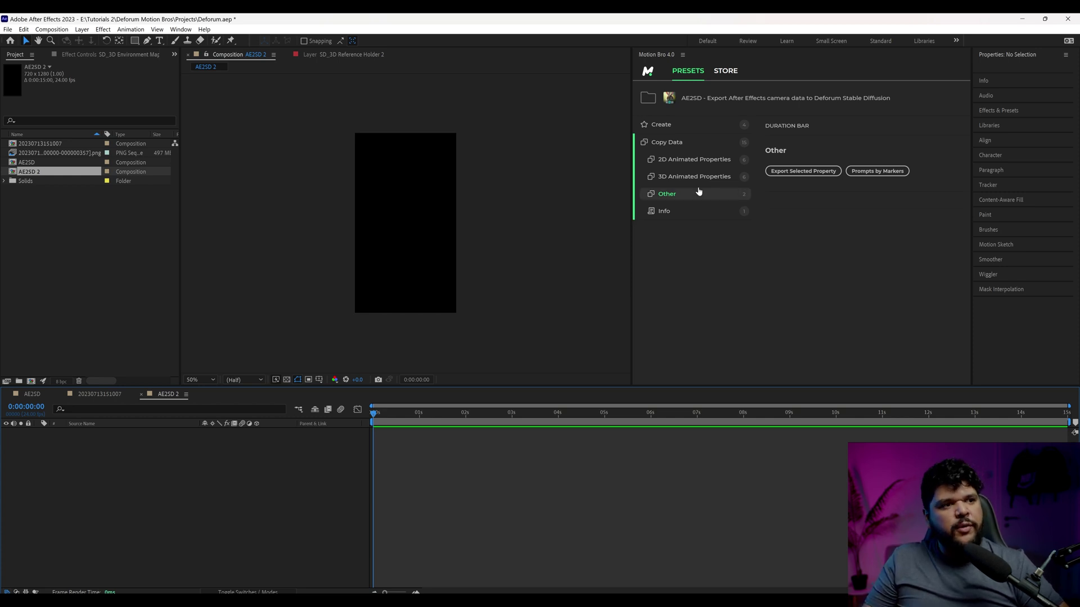
Step: Return to After Effects and add the AE2SD 2D scene to the AE2SD 2 composition
left_click(689, 128)
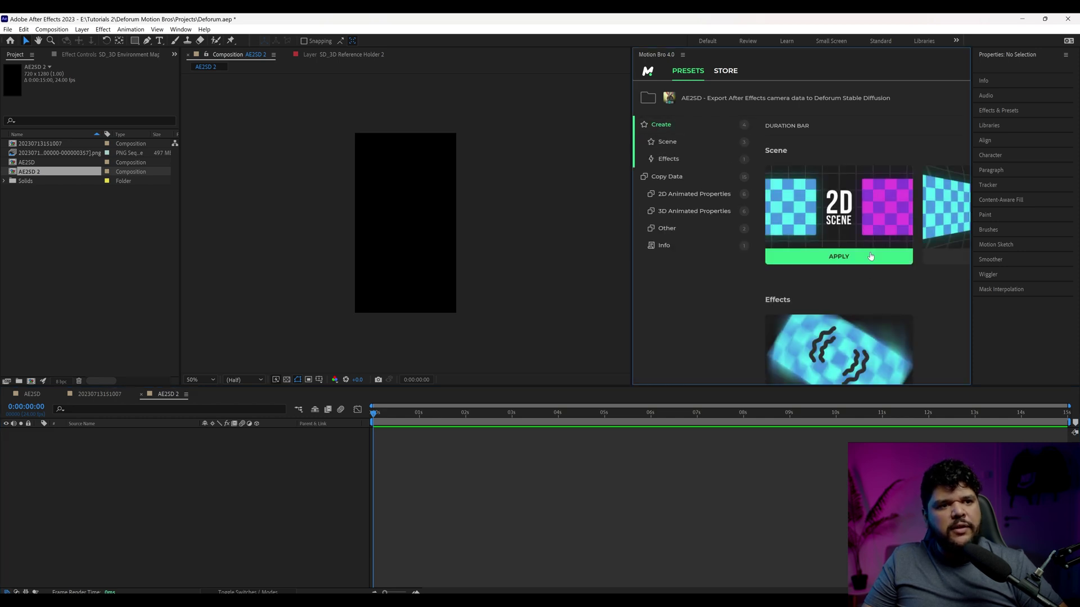
left_click(871, 256)
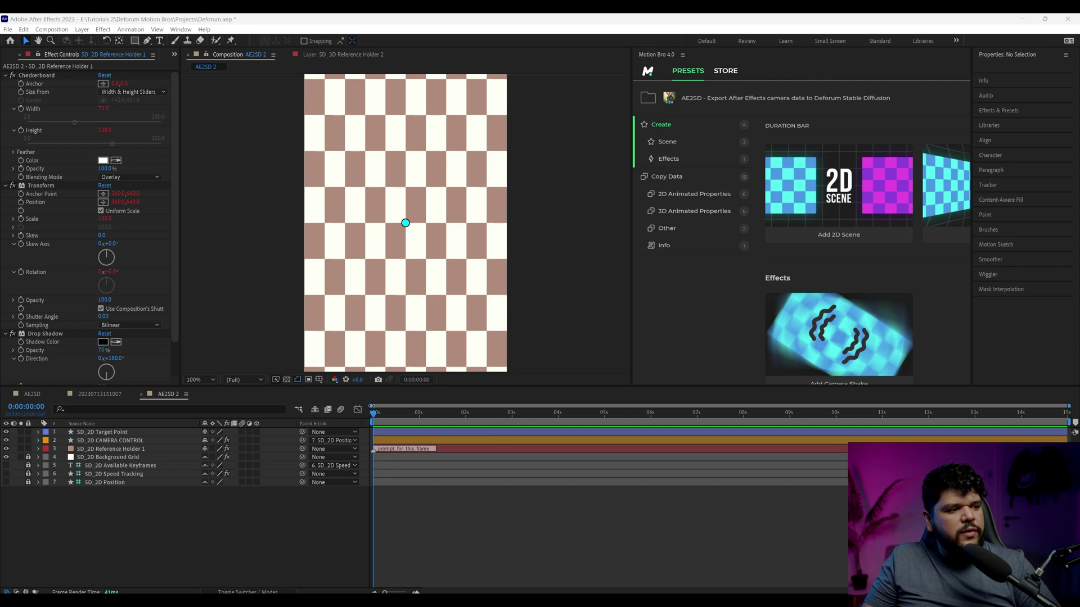
Step: Keyframe the SD_2D CAMERA CONTROL layer's scale from 100% at the start to 148% at 0:00:01:03 and check the zoom
left_click_drag(385, 417, 469, 433)
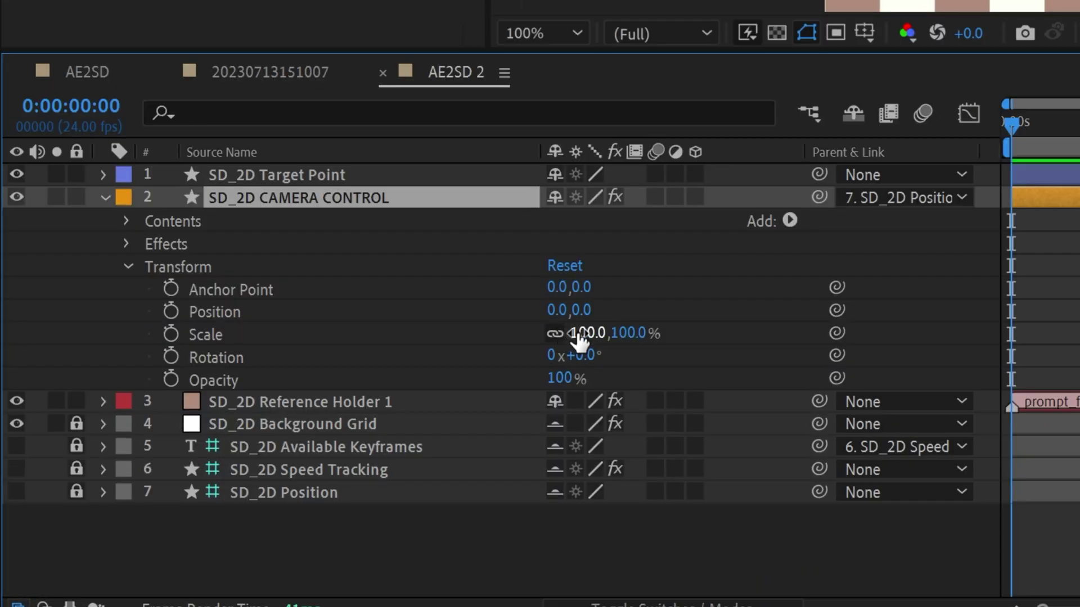
left_click_drag(581, 333, 734, 334)
key("ctrl+z")
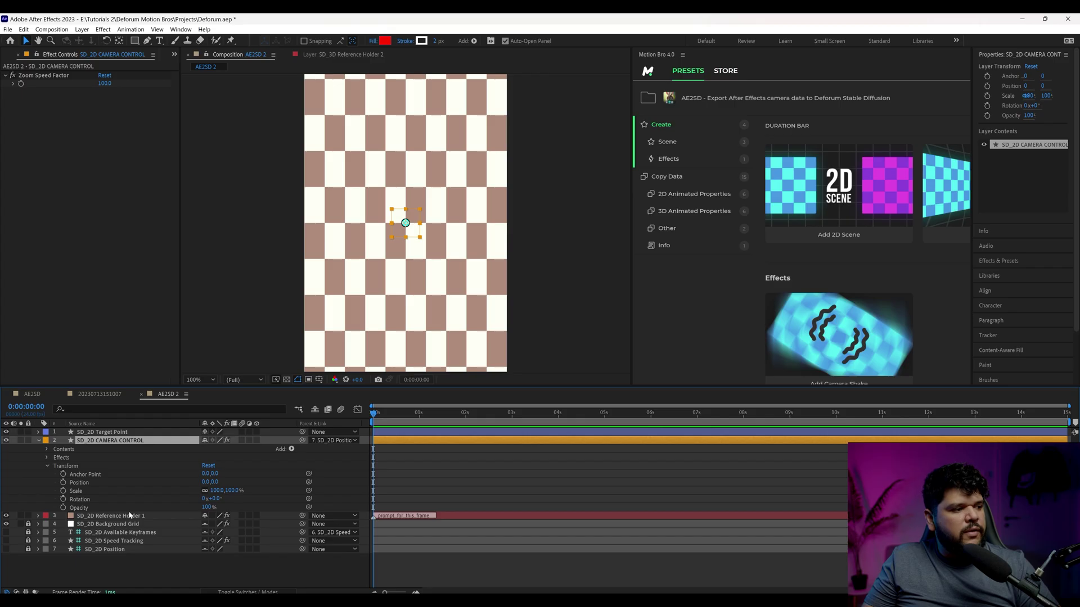
left_click(63, 490)
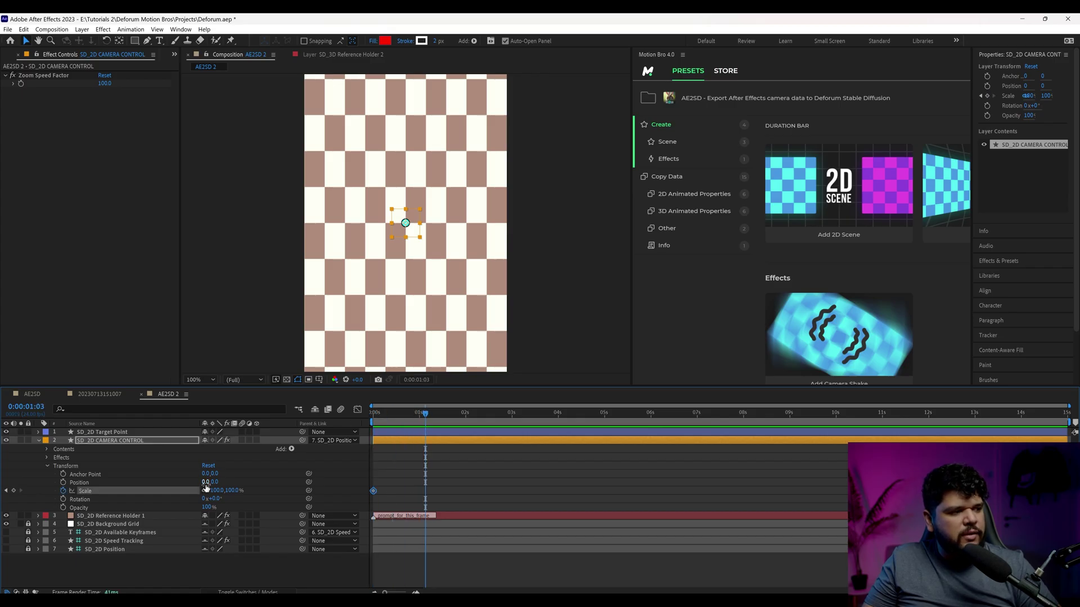
left_click_drag(218, 494, 514, 450)
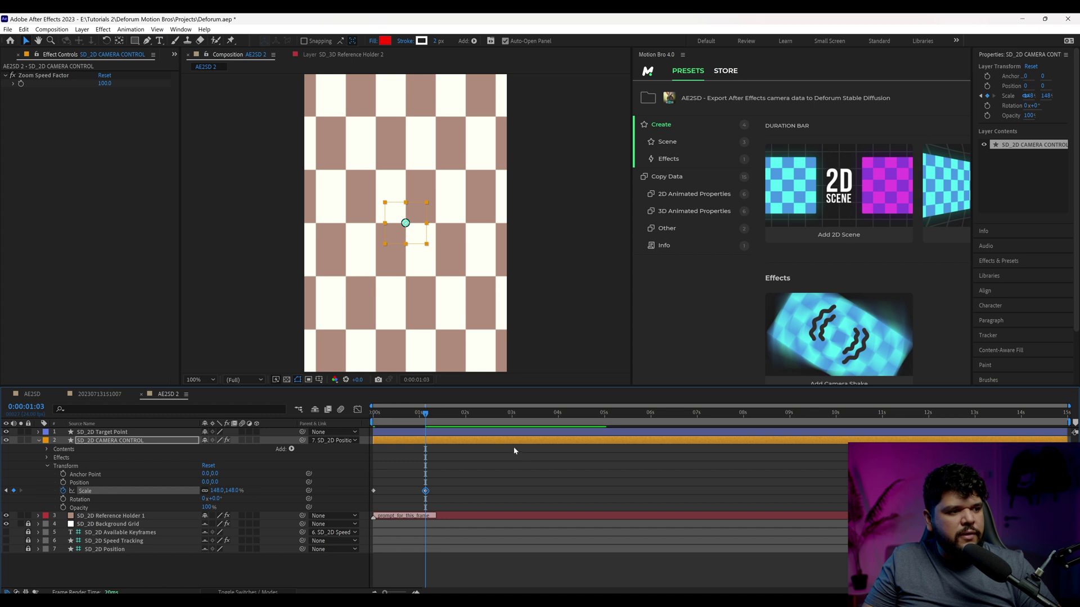
left_click_drag(425, 417, 356, 346)
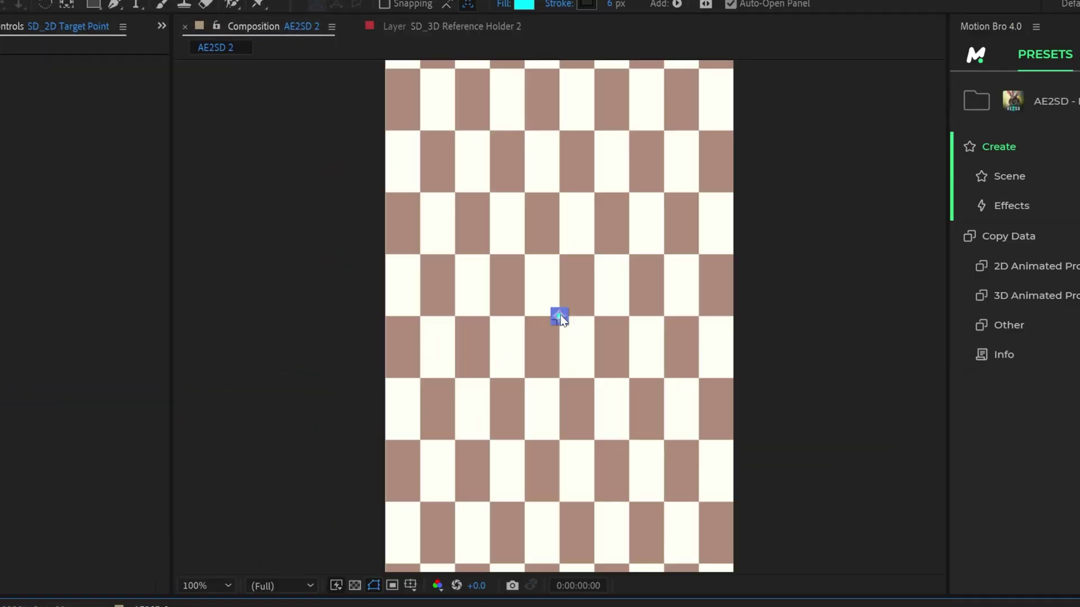
Step: Test the zoom centre by moving SD_2D Target Point to about 149, 279 and about 340, 745, previewing the zoom
left_click_drag(405, 224, 347, 123)
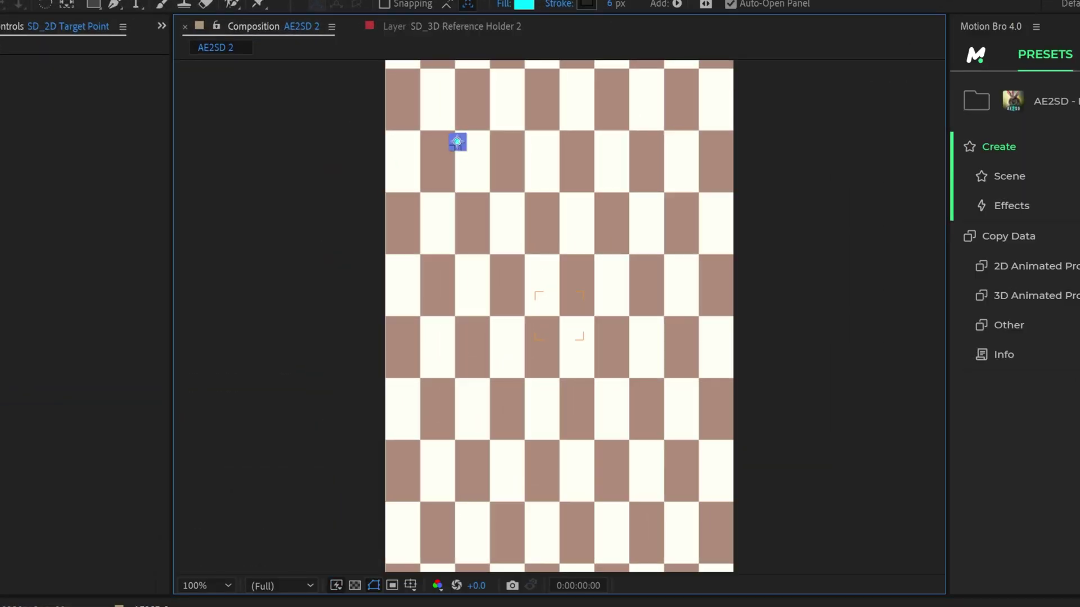
key("space")
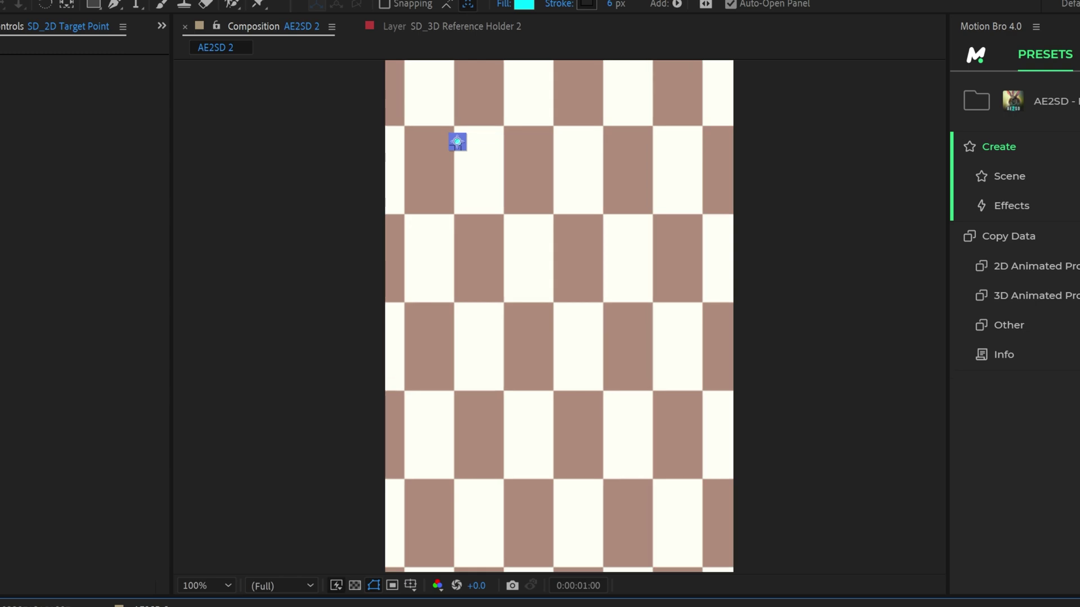
key("space")
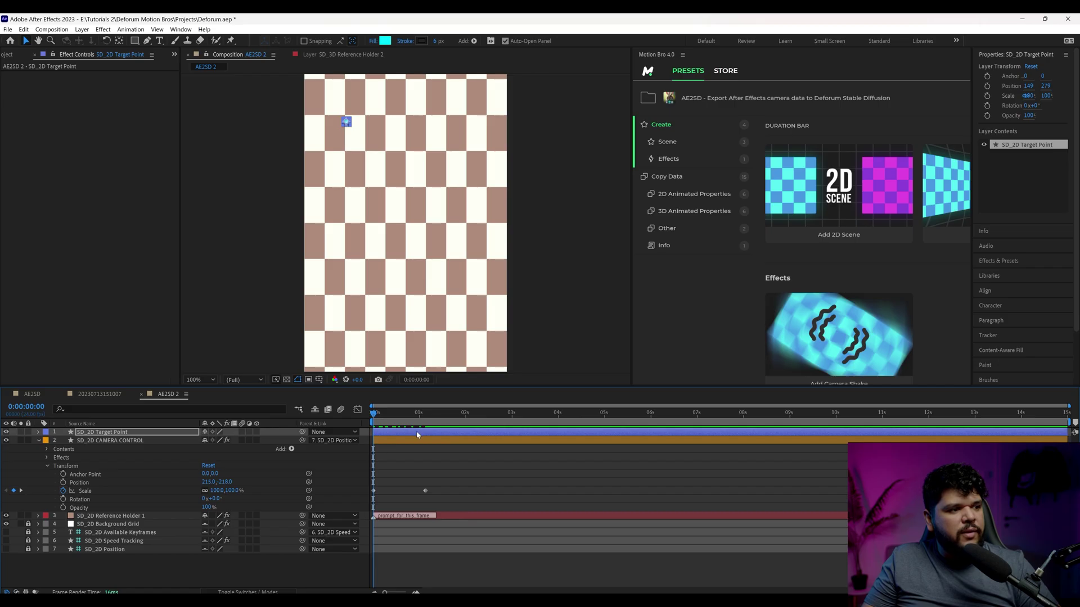
left_click_drag(404, 417, 410, 419)
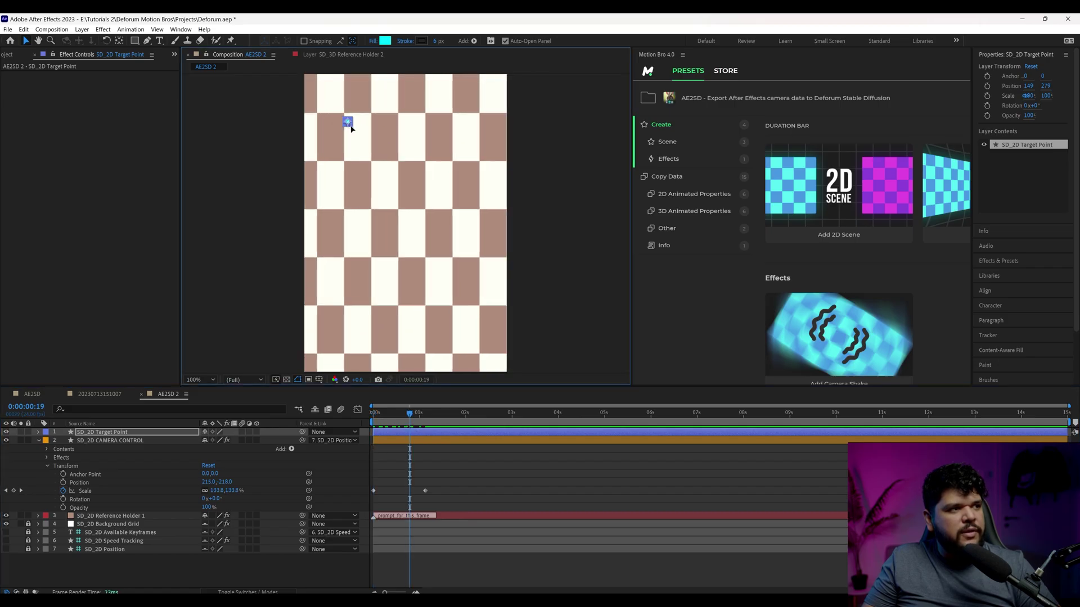
left_click_drag(347, 121, 399, 265)
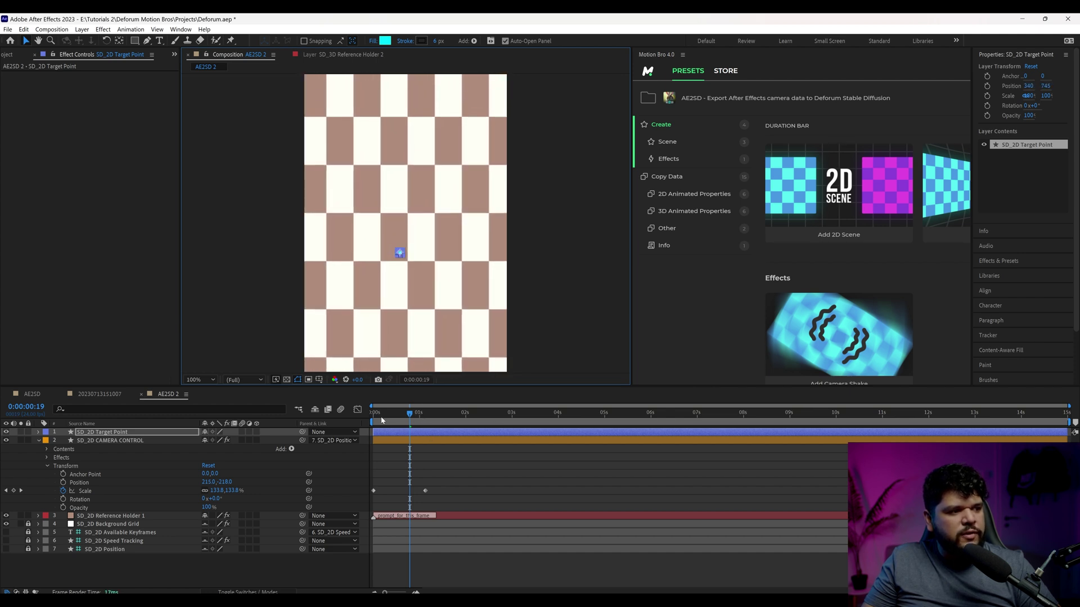
left_click_drag(382, 419, 426, 423)
Step: Keyframe the SD_2D CAMERA CONTROL layer's rotation from 0° at the start to 39° at 0:00:01:03
left_click(63, 499)
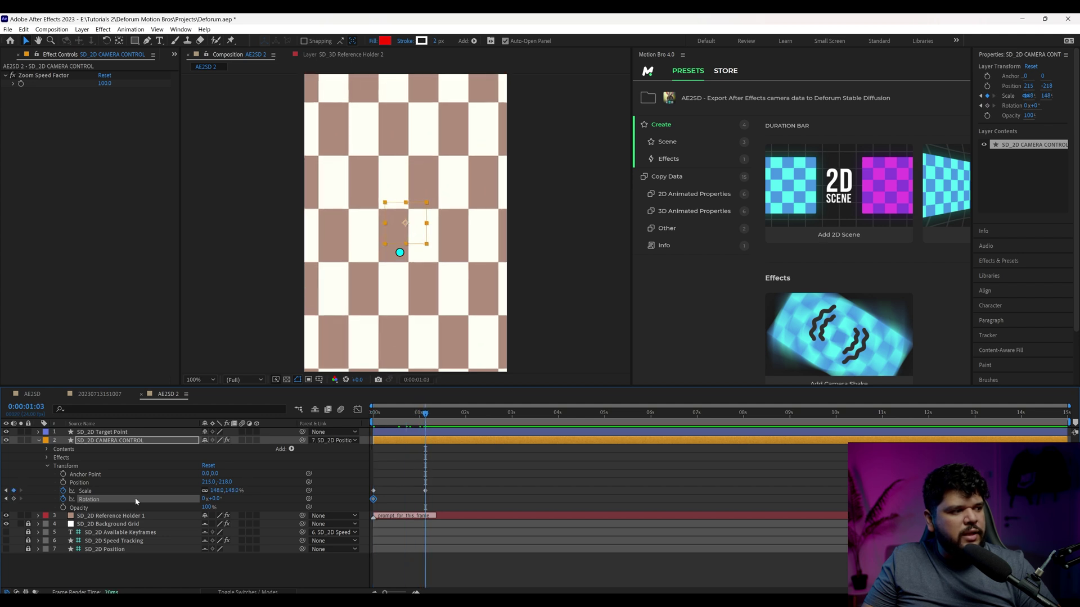
left_click_drag(217, 500, 239, 500)
left_click_drag(423, 417, 400, 420)
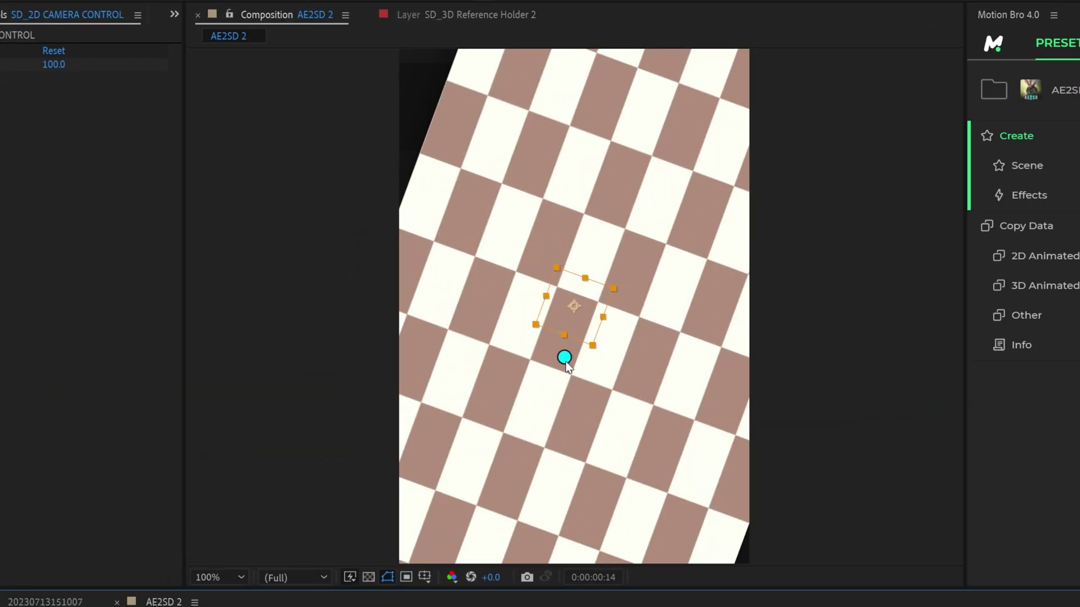
Step: Move SD_2D Target Point to about 593, 969 in the composition and preview the combined zoom and rotation
left_click_drag(446, 281, 510, 150)
left_click_drag(657, 168, 687, 469)
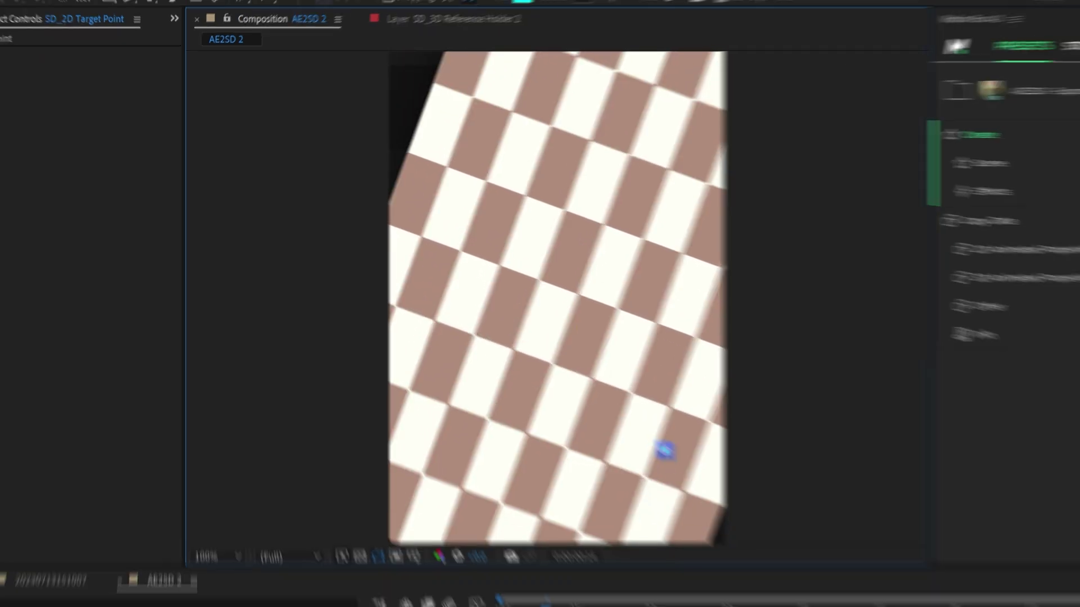
left_click_drag(399, 420, 438, 424)
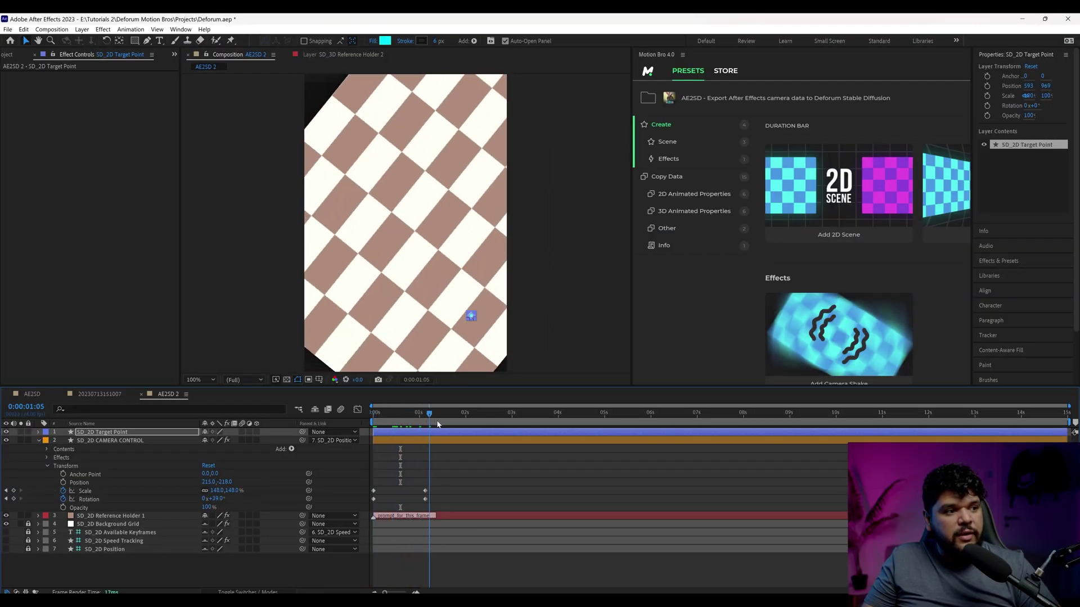
key("space")
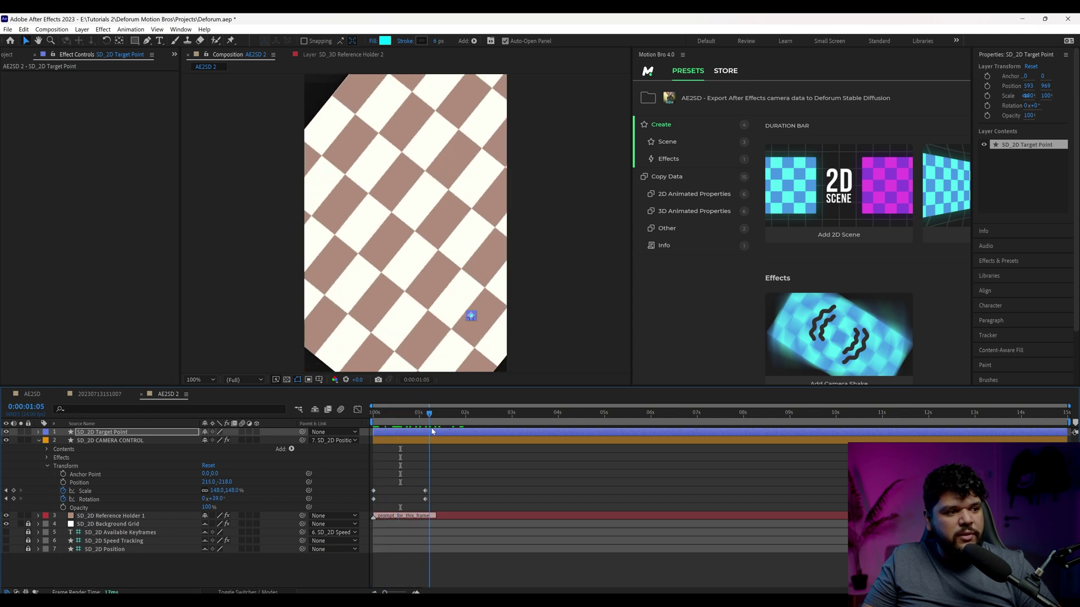
left_click_drag(426, 431, 338, 443)
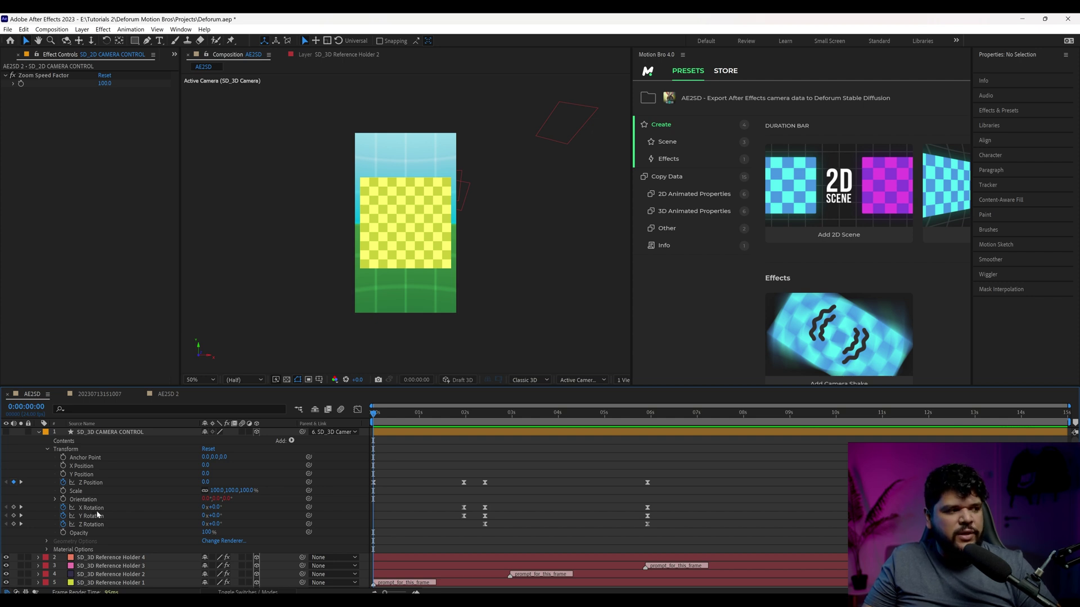
Step: Return to the AE2SD 2 composition and keyframe the camera control's position at 215, -218 at the start
left_click(168, 394)
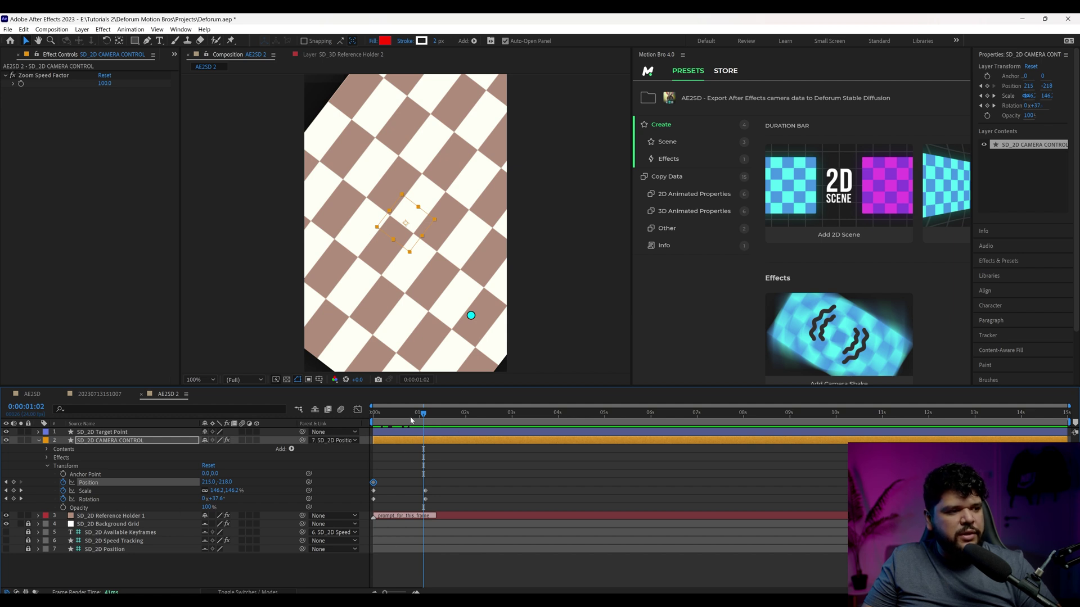
left_click(374, 417)
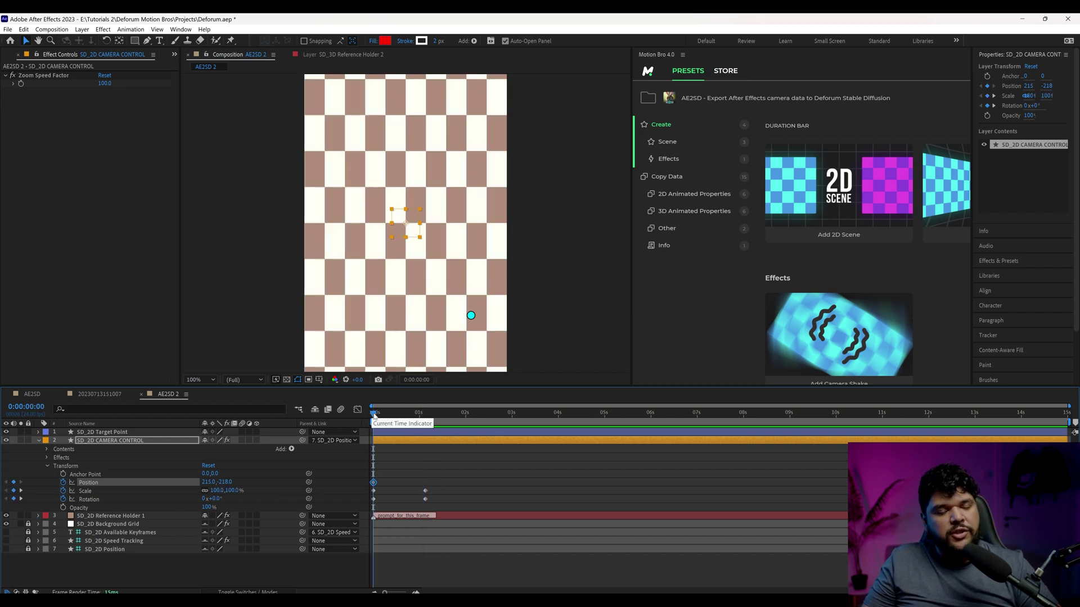
key("space")
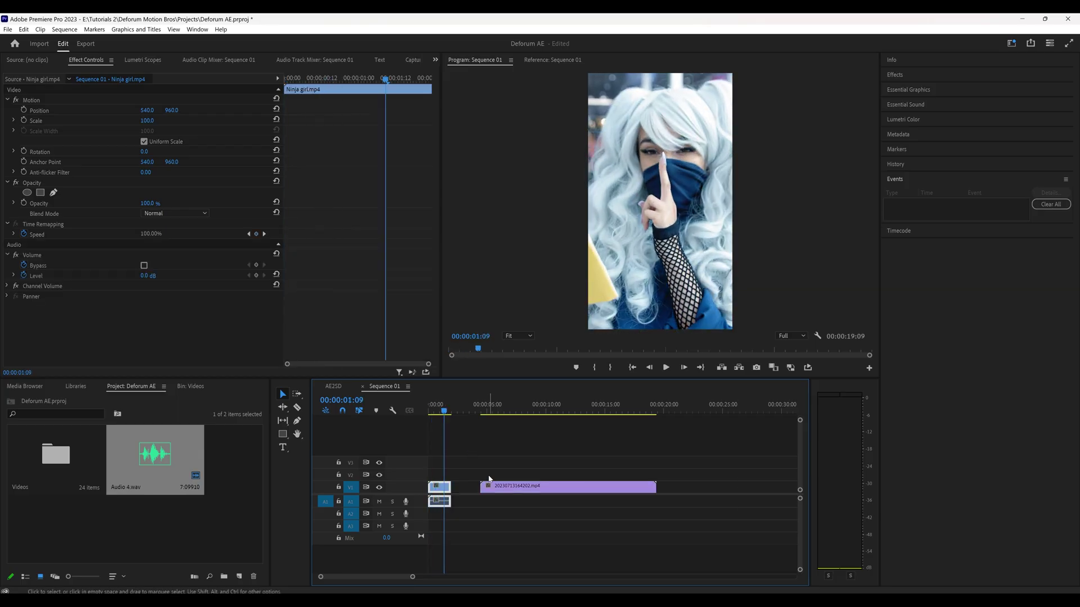
Step: Switch to Premiere Pro and close the gap between Ninja girl.mp4 and 20230713164202.mp4 in Sequence 01
left_click(469, 488)
key("Delete")
scroll(462, 489, "up", 3)
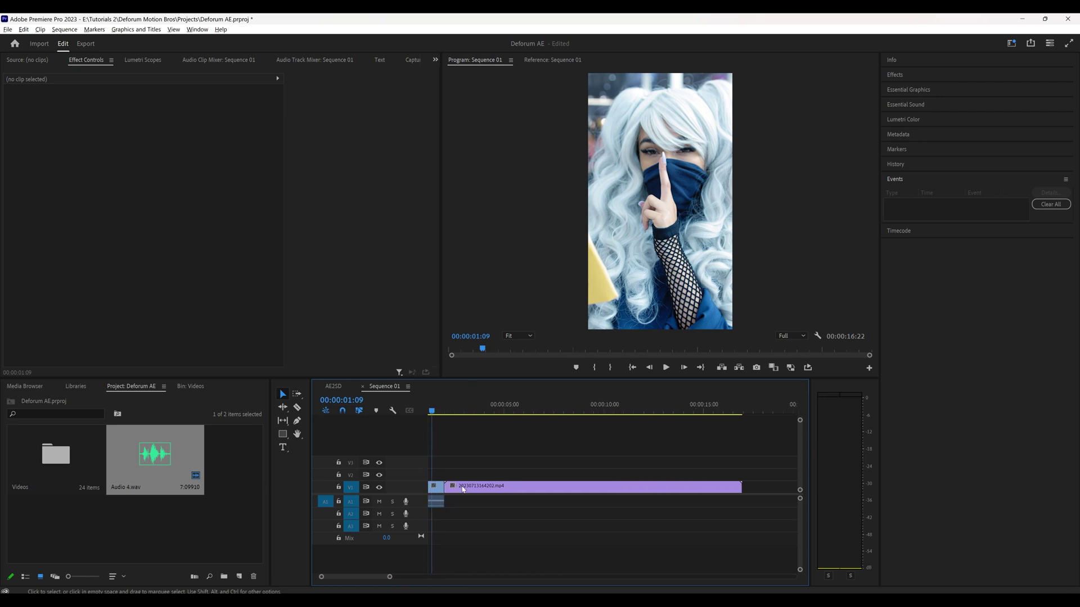
scroll(462, 490, "up", 3)
scroll(485, 513, "up", 2)
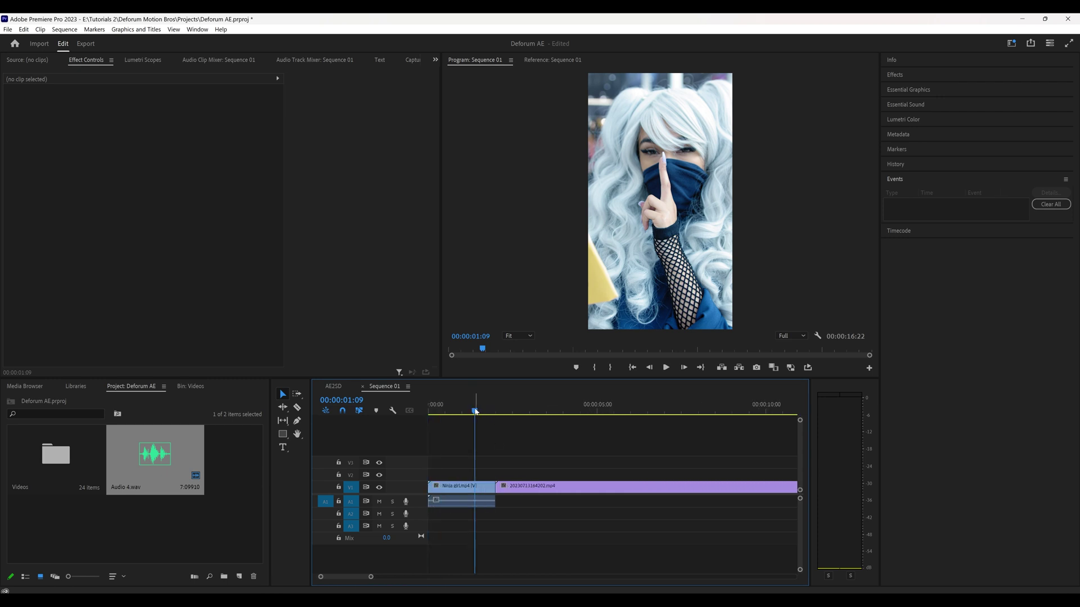
Step: Review Sequence 01 from the Ninja girl.mp4 footage into the generated animation clip
left_click_drag(475, 411, 415, 410)
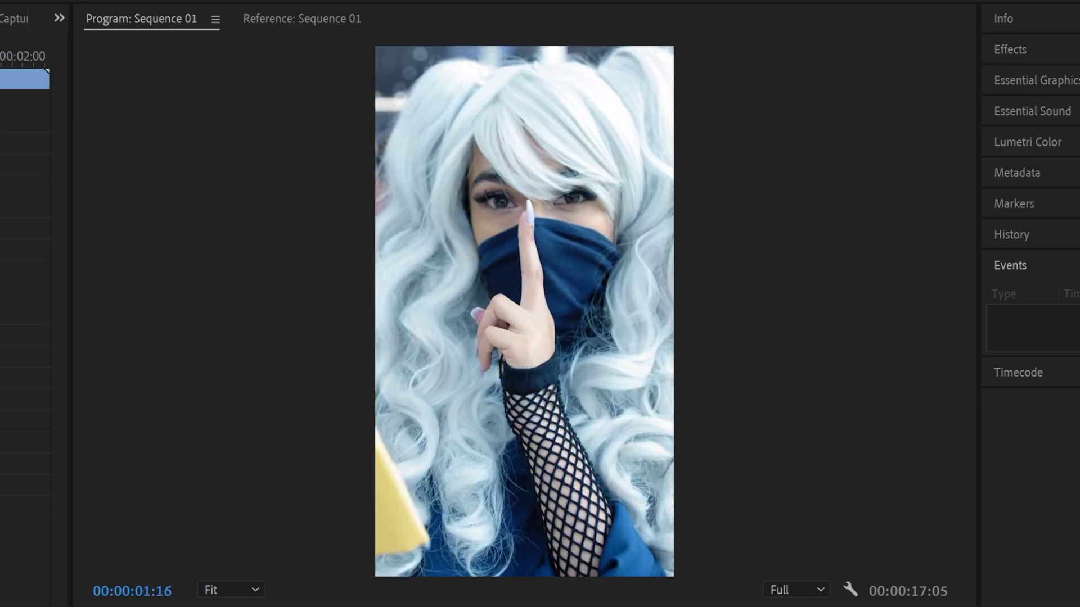
left_click(477, 402)
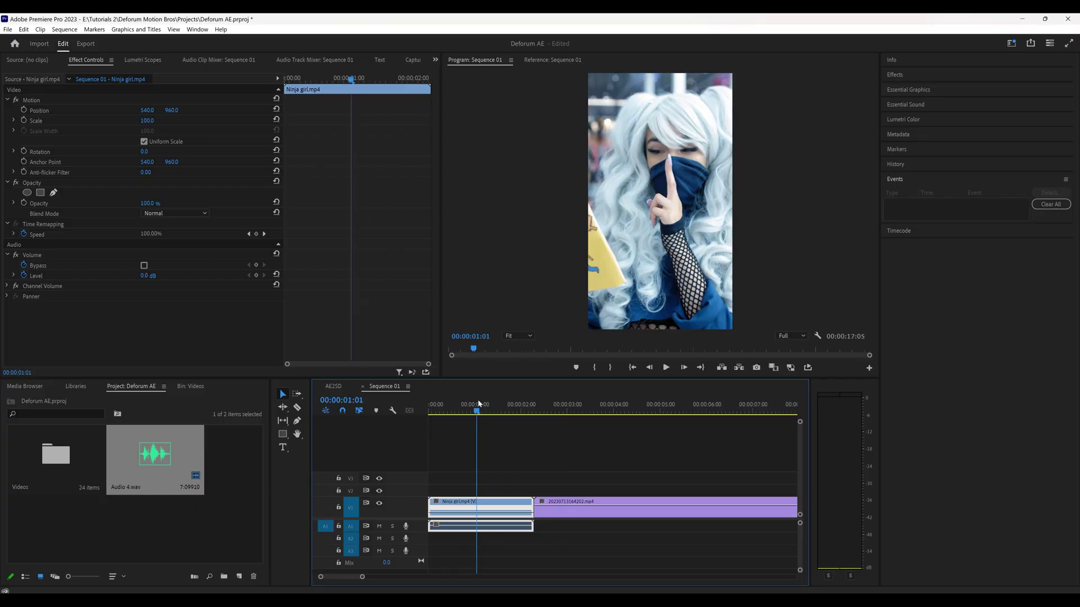
key("space")
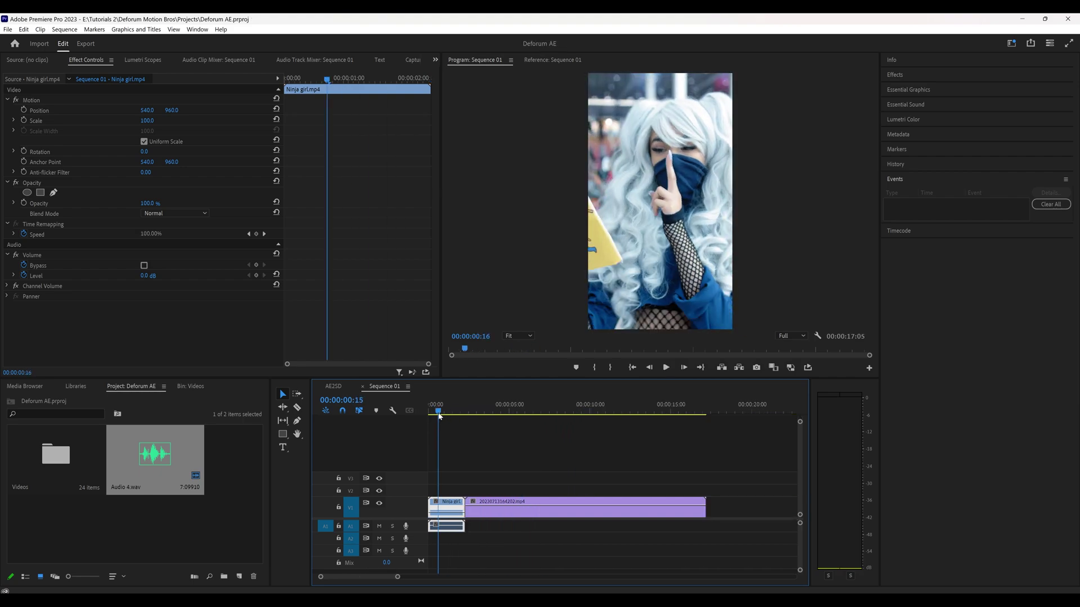
left_click_drag(471, 417, 528, 417)
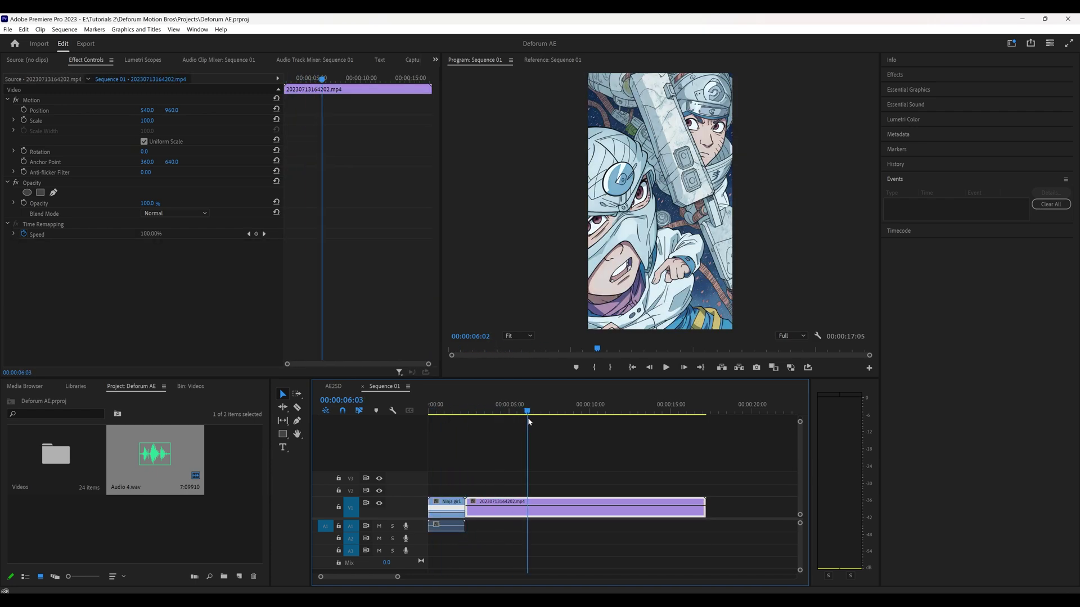